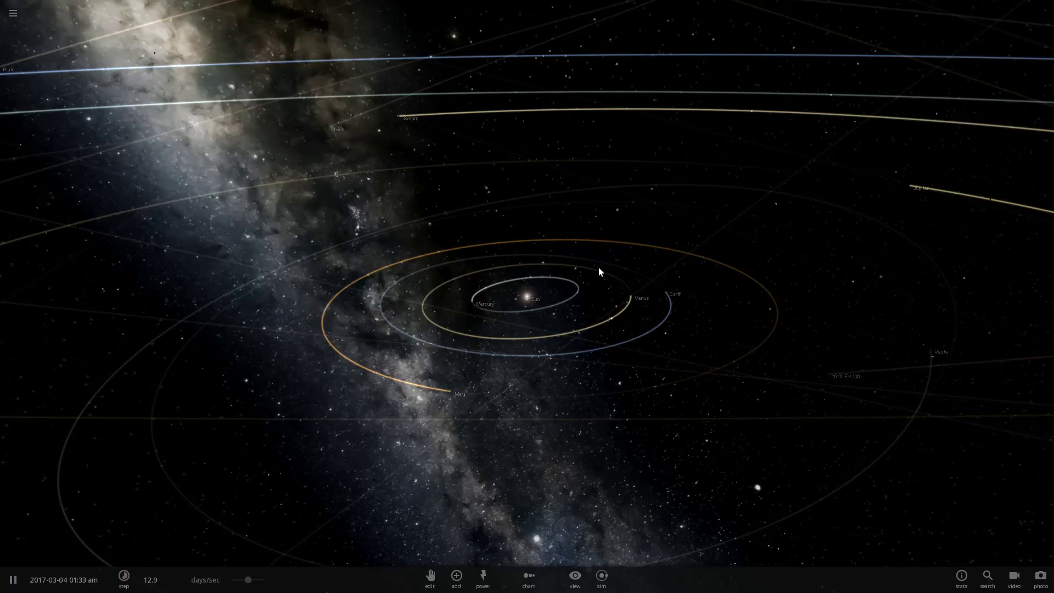
# Step: Examine the solar system simulation from the outer orbits to the inner planets
pyautogui.moveTo(598, 268); pyautogui.dragTo(504, 223)
pyautogui.scroll(-5, 627, 187)
pyautogui.scroll(-5, 497, 219)
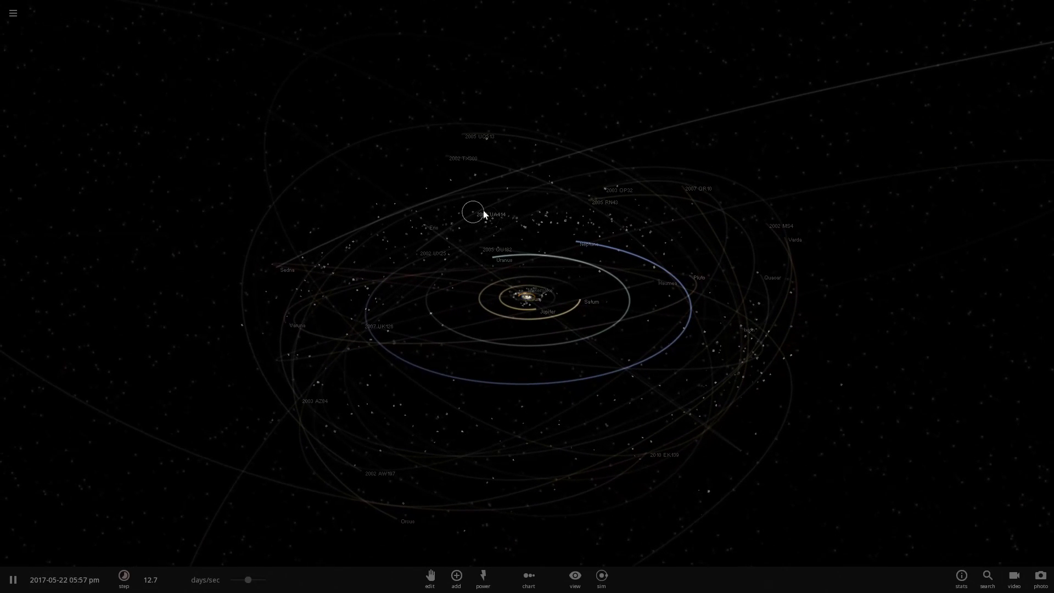
pyautogui.click(484, 212)
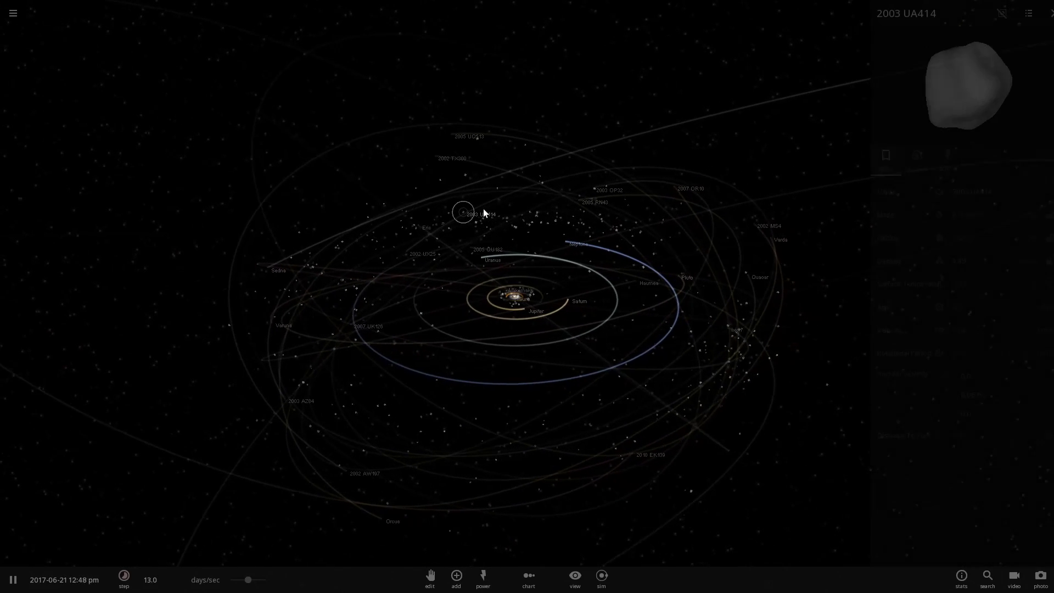
pyautogui.click(699, 194)
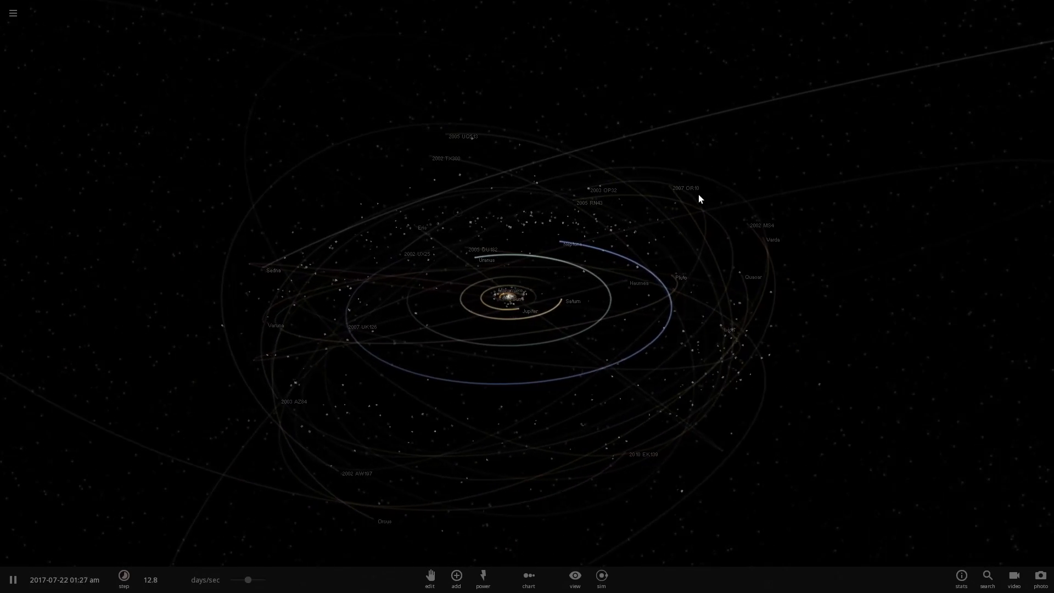
pyautogui.moveTo(641, 241); pyautogui.dragTo(438, 252)
pyautogui.scroll(5, 432, 232)
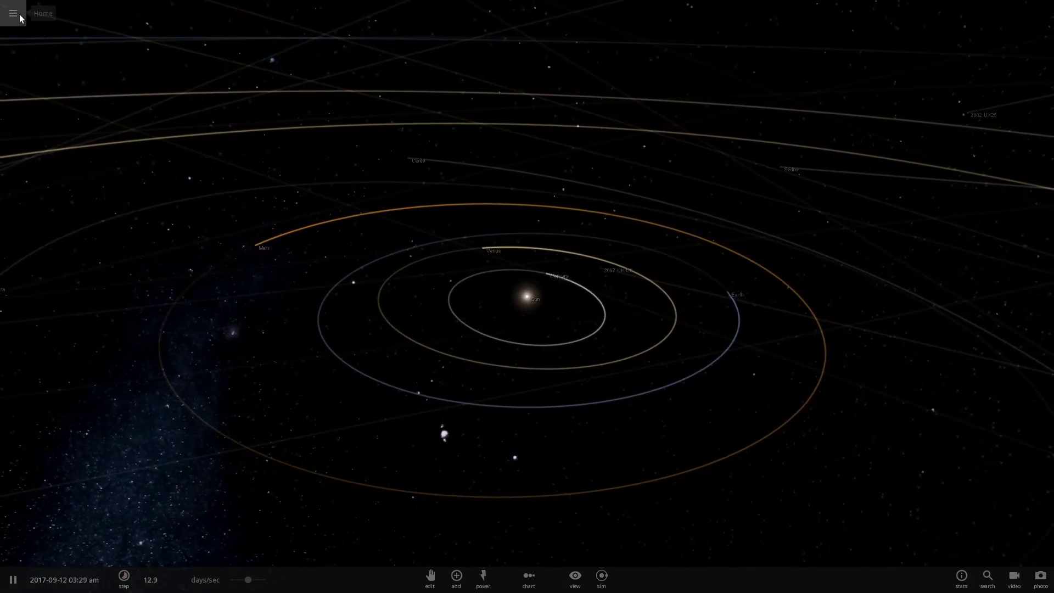
# Step: Start a new empty simulation and list the user-made objects available to add
pyautogui.click(21, 19)
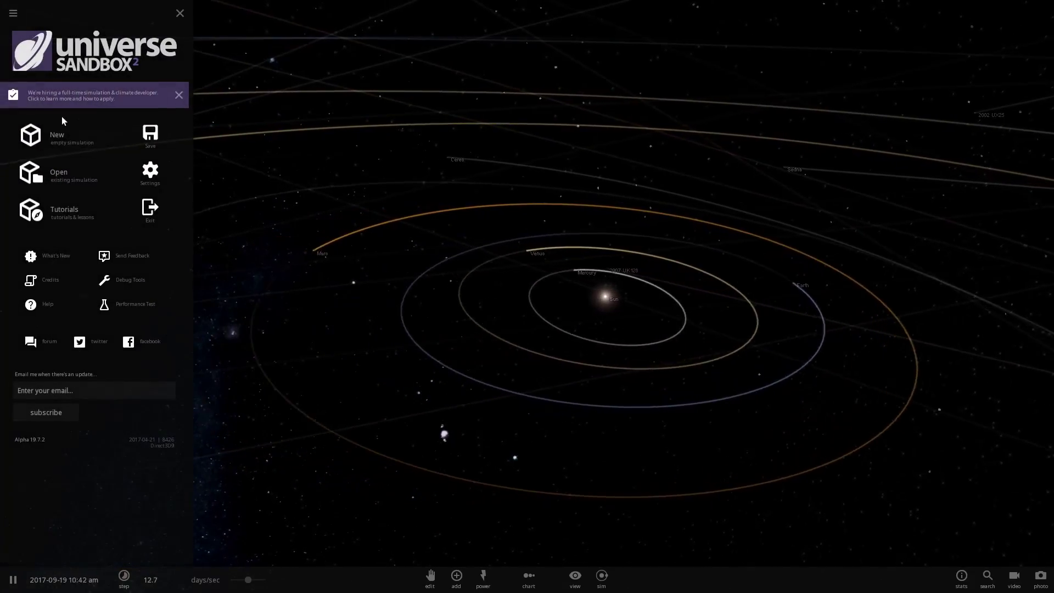
pyautogui.click(76, 176)
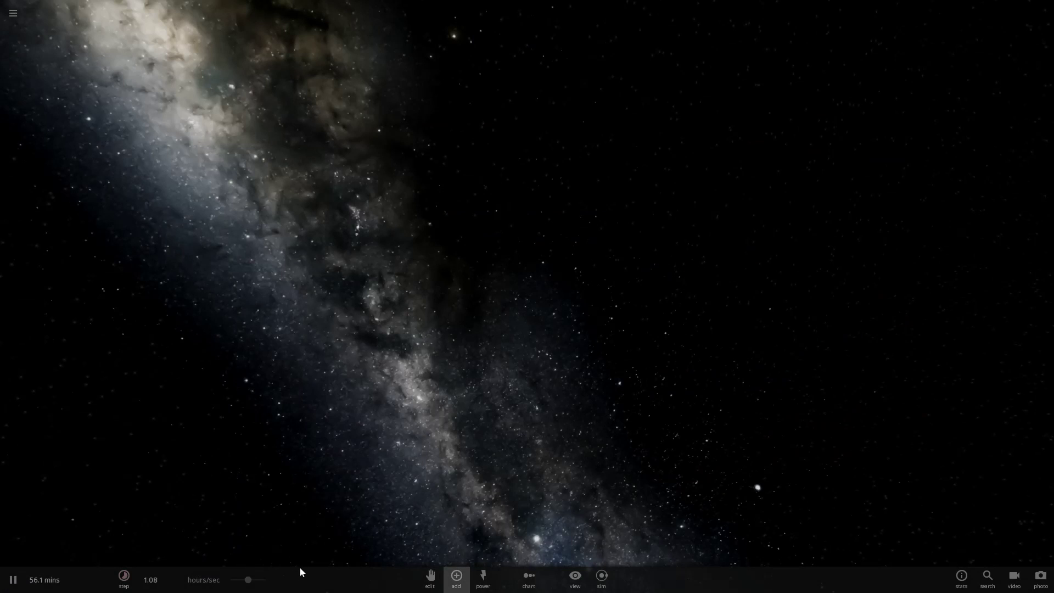
pyautogui.click(456, 576)
pyautogui.click(321, 493)
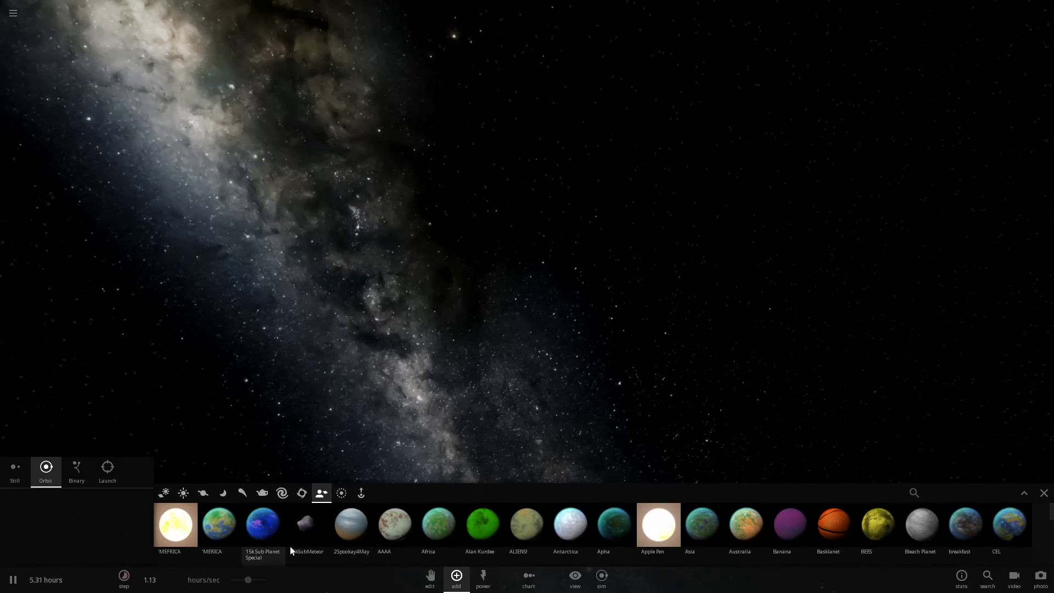
# Step: Place the user-made Spok Voper planet in the empty simulation and pause time
pyautogui.scroll(-1, 585, 534)
pyautogui.scroll(-1, 614, 529)
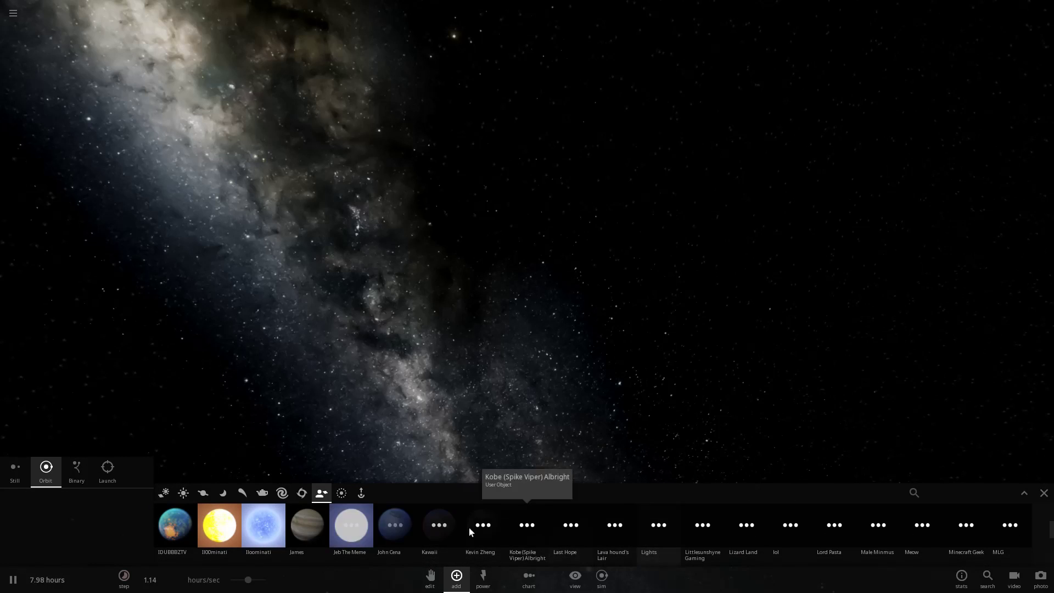
pyautogui.scroll(-3, 664, 535)
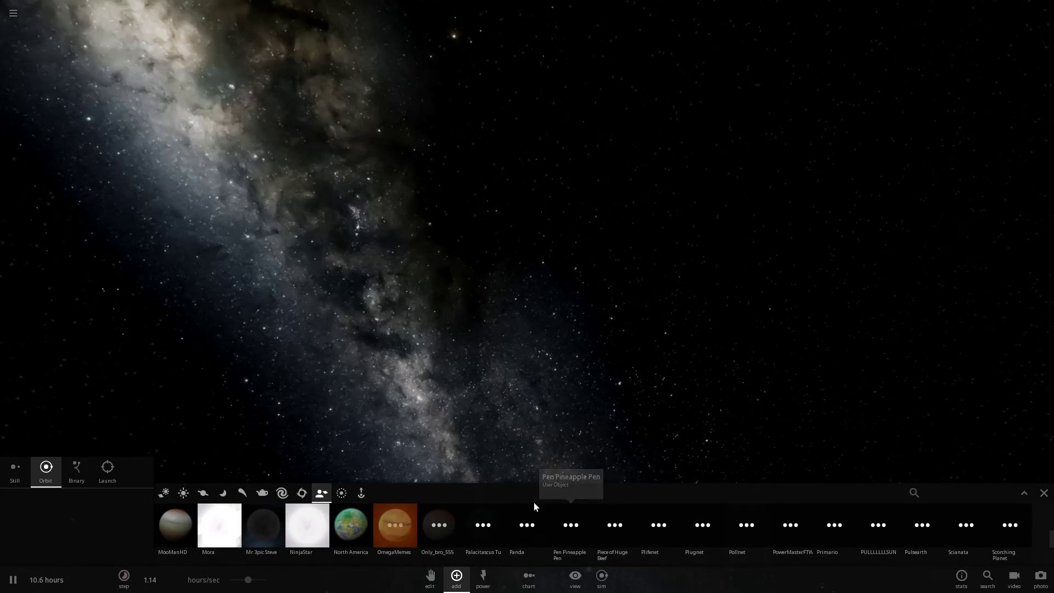
pyautogui.scroll(-3, 972, 530)
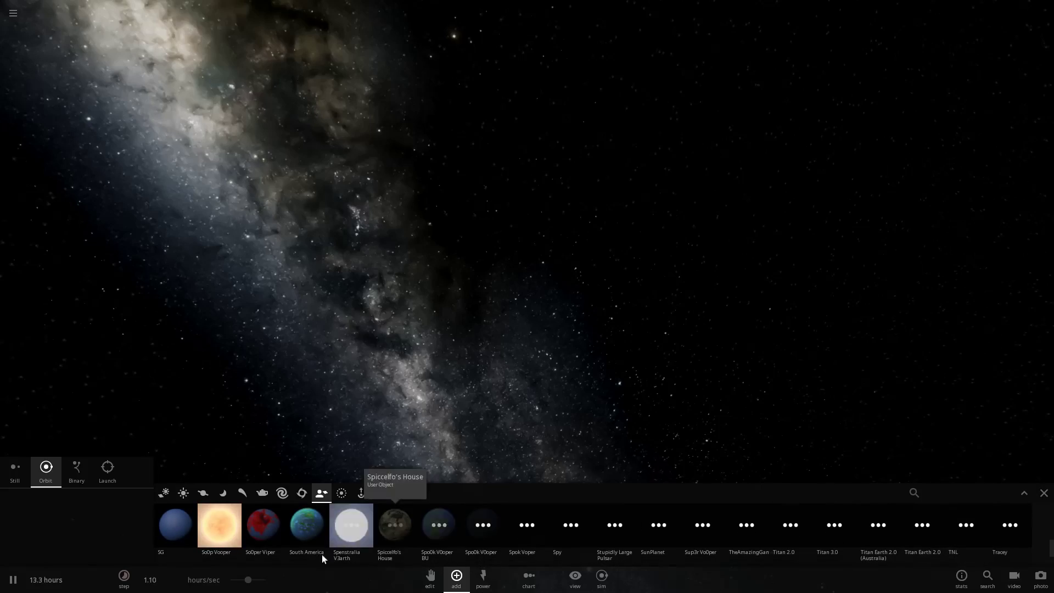
pyautogui.scroll(6, 548, 318)
pyautogui.moveTo(551, 318); pyautogui.dragTo(646, 313)
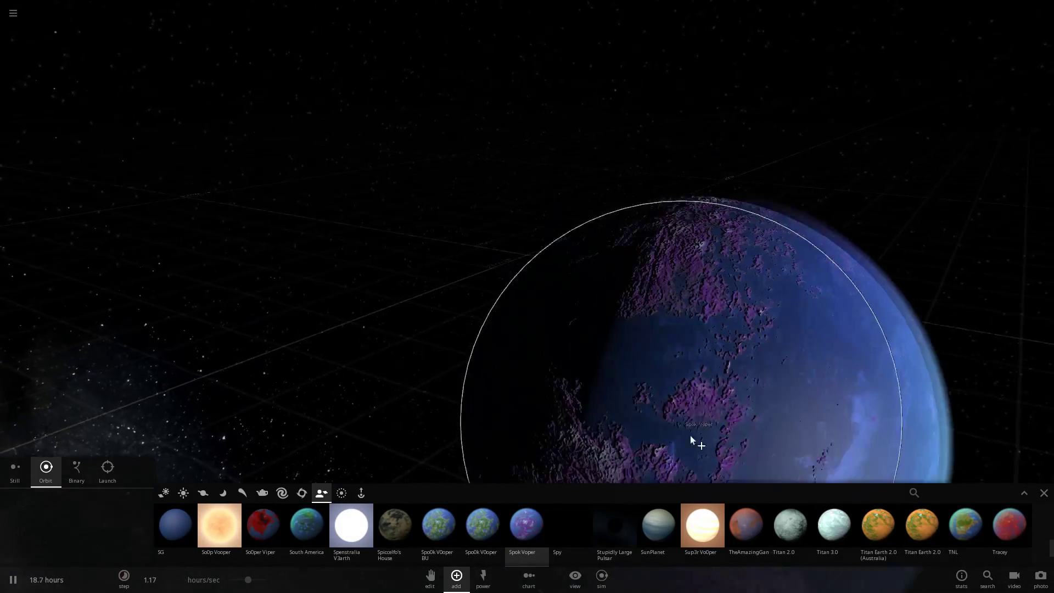
pyautogui.scroll(-3, 785, 523)
pyautogui.click(360, 307)
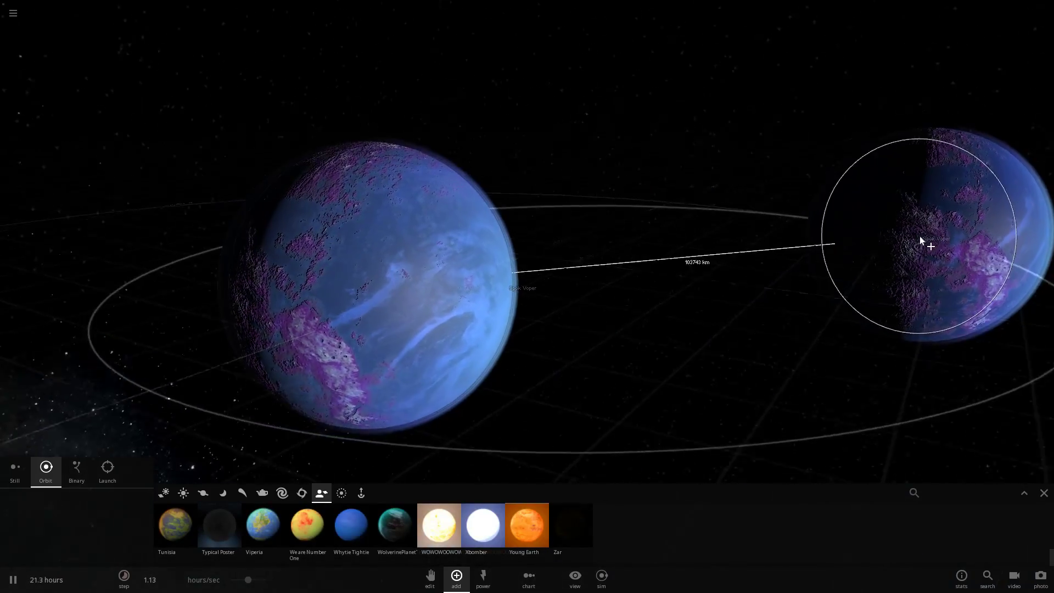
pyautogui.press('space')
pyautogui.scroll(1, 446, 531)
pyautogui.scroll(2, 446, 529)
pyautogui.scroll(1, 643, 535)
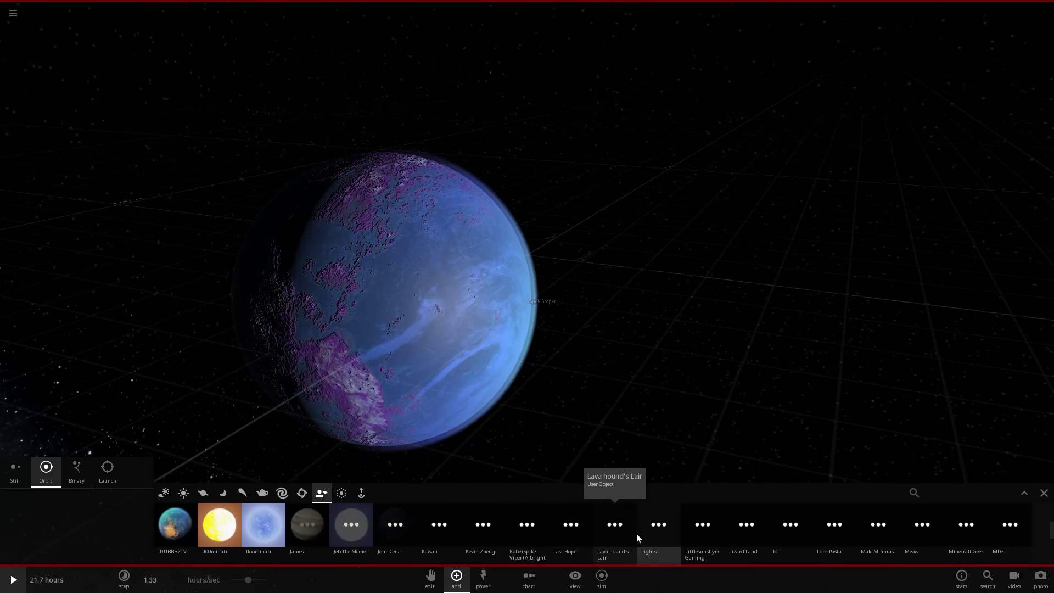
pyautogui.scroll(1, 854, 520)
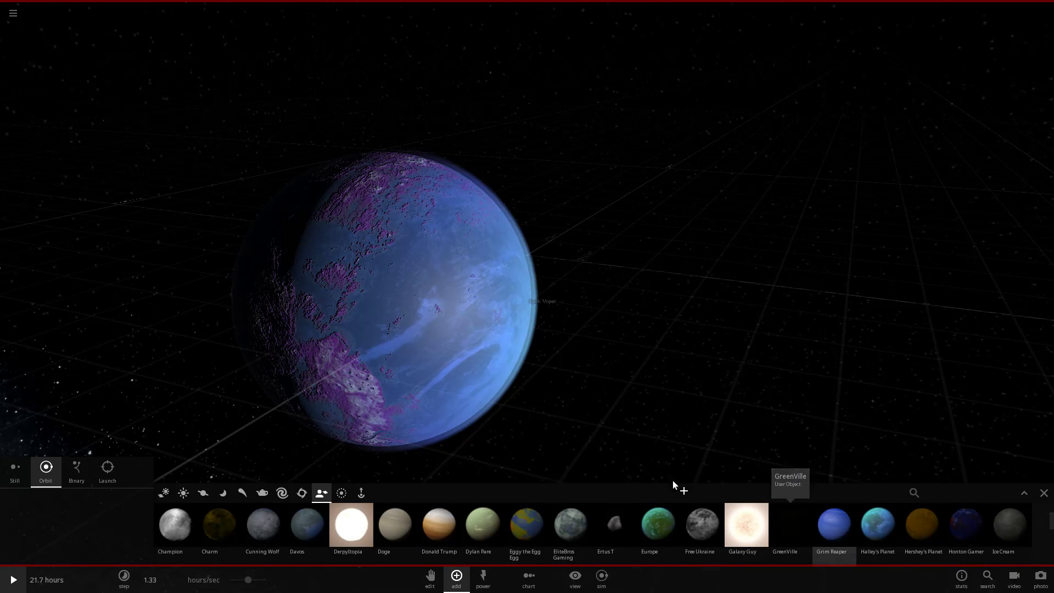
pyautogui.scroll(1, 878, 541)
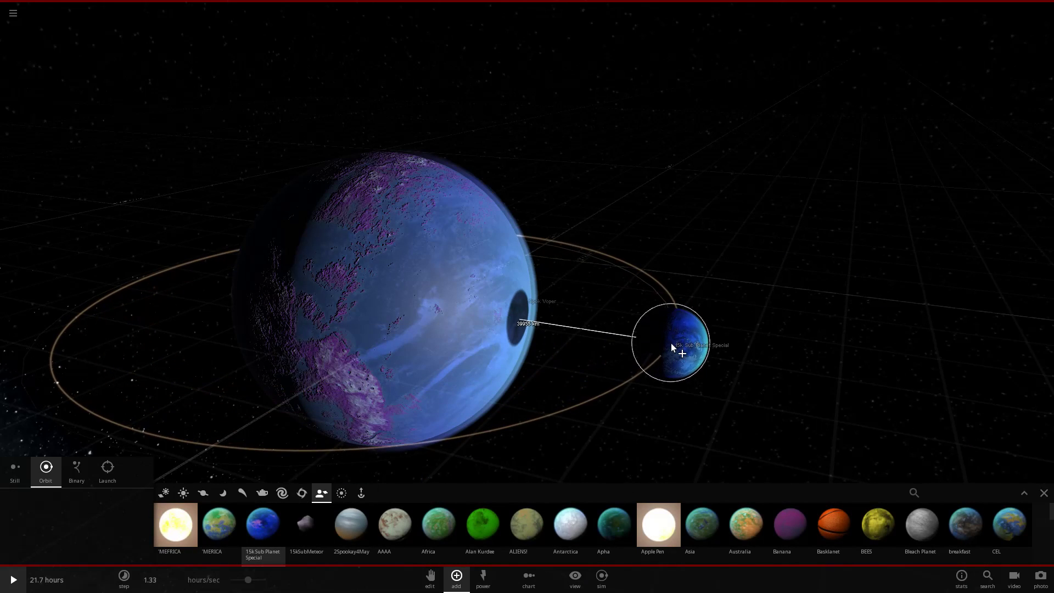
pyautogui.press('Escape')
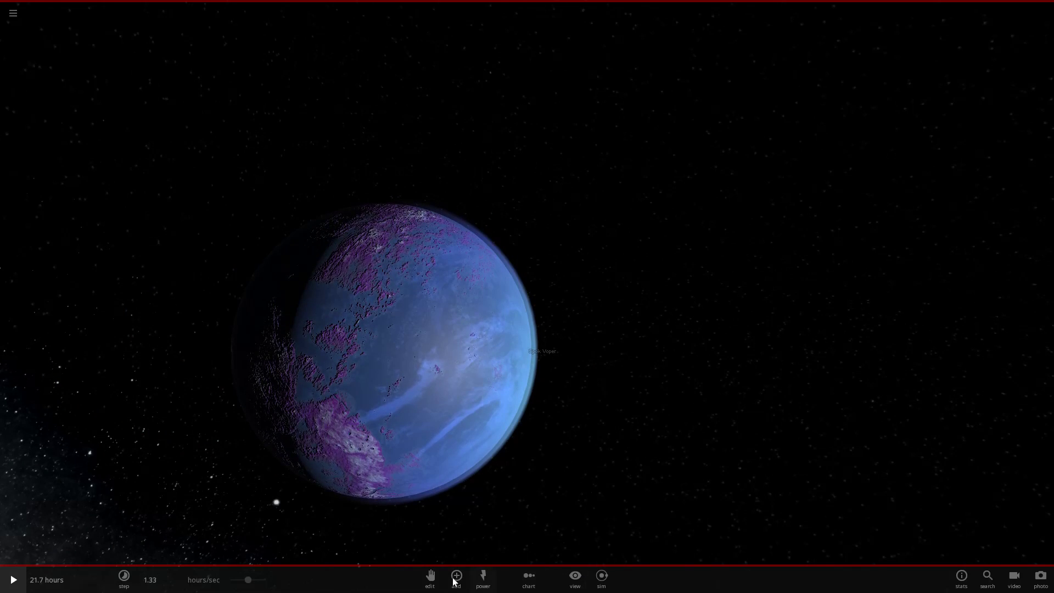
# Step: Add Venus in a close orbit around the Spok Voper planet
pyautogui.click(455, 579)
pyautogui.scroll(-2, 591, 533)
pyautogui.scroll(1, 549, 518)
pyautogui.scroll(-3, 512, 453)
pyautogui.scroll(-1, 568, 530)
pyautogui.scroll(2, 551, 475)
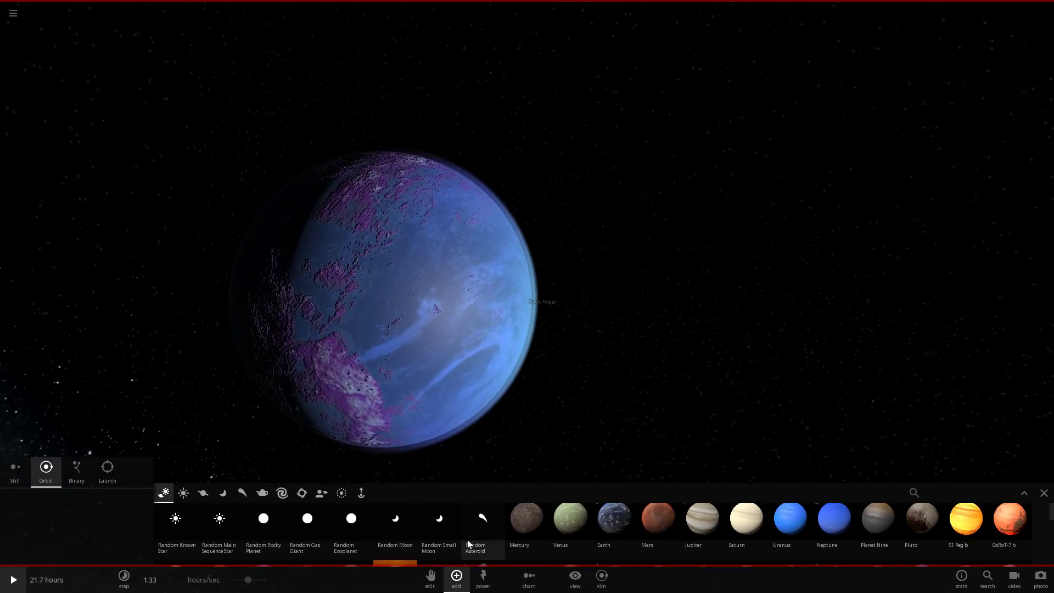
pyautogui.click(571, 525)
pyautogui.click(677, 341)
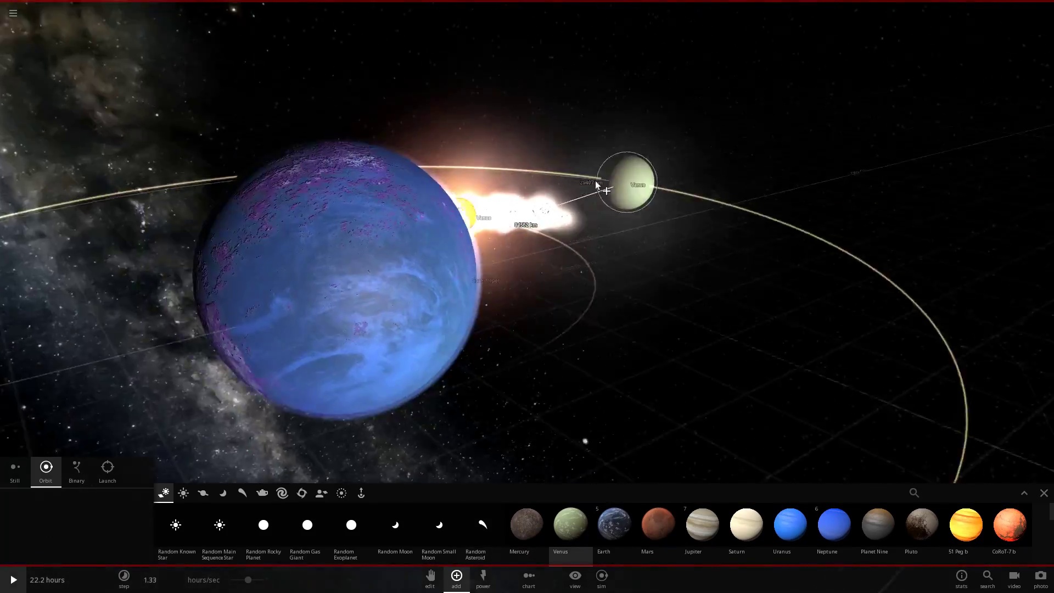
# Step: Stop adding bodies and resume the simulation of Venus around Spok Voper
pyautogui.moveTo(595, 181); pyautogui.dragTo(723, 239)
pyautogui.press('Escape')
pyautogui.press('space')
pyautogui.click(723, 242)
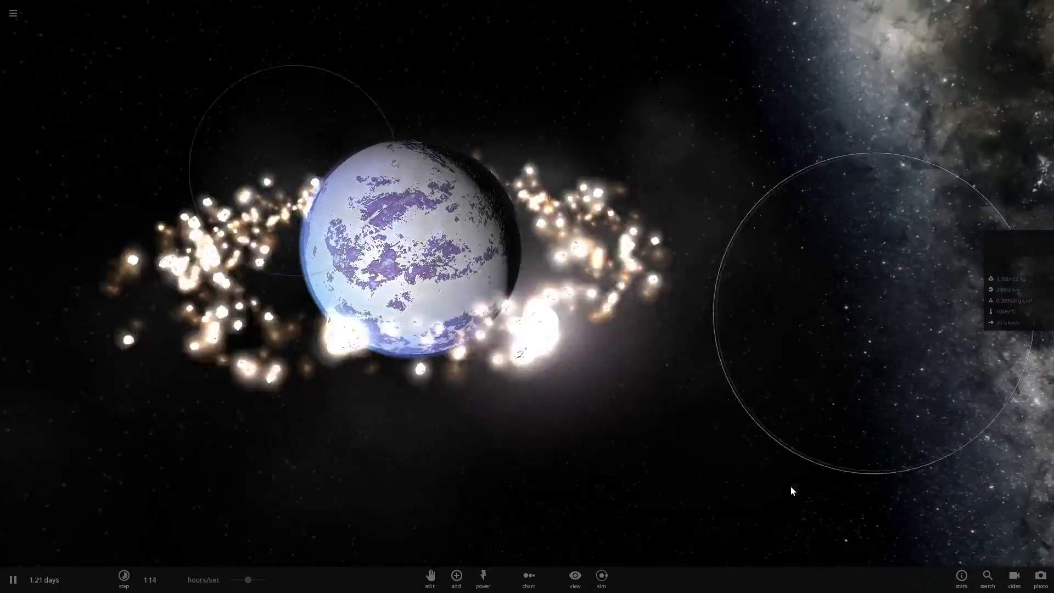
# Step: Examine the debris around Spok Voper from several distances and angles
pyautogui.scroll(-5, 789, 486)
pyautogui.moveTo(697, 445); pyautogui.dragTo(775, 443)
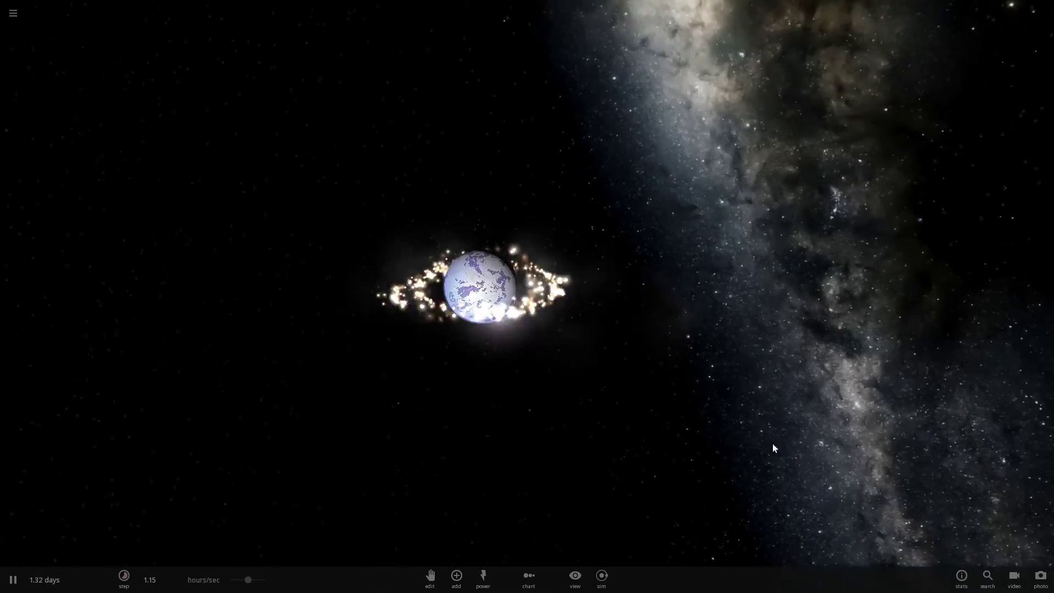
pyautogui.scroll(5, 317, 489)
pyautogui.moveTo(317, 489); pyautogui.dragTo(340, 547)
pyautogui.click(384, 286)
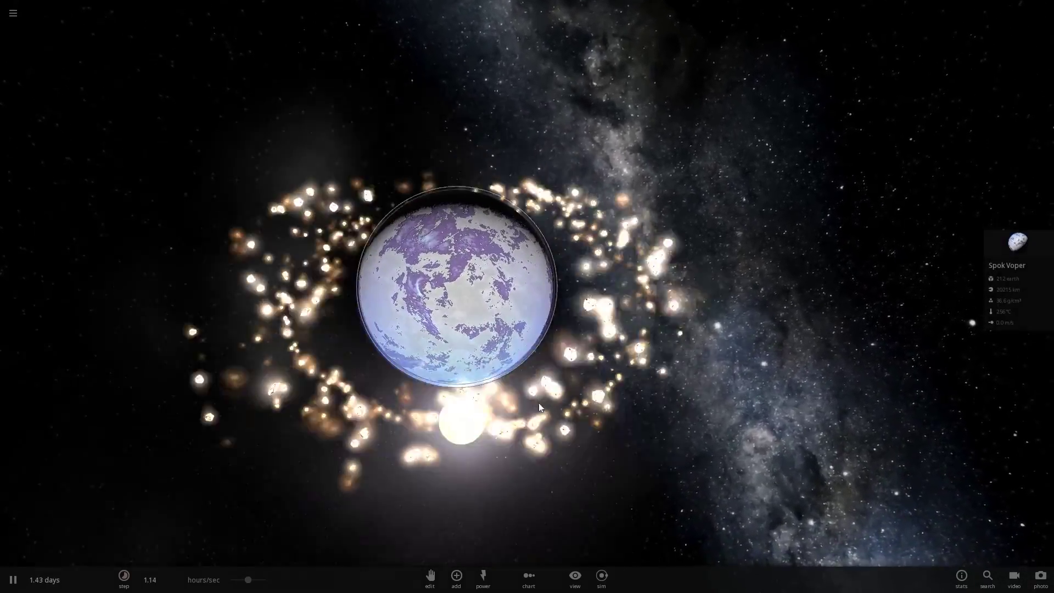
pyautogui.scroll(-5, 881, 536)
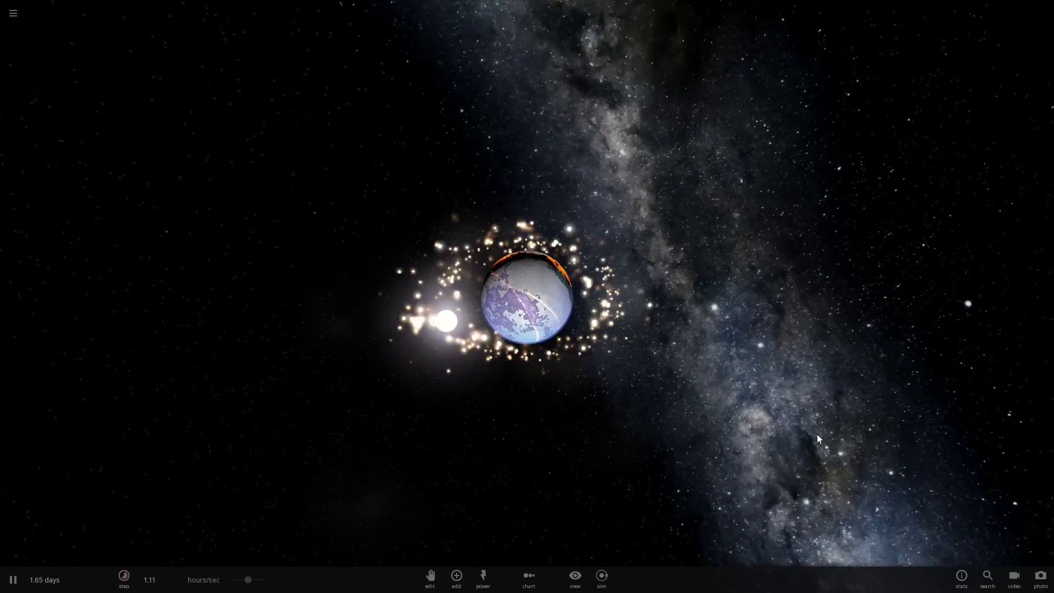
# Step: Pause the Spok Voper simulation and replace it with a new empty one
pyautogui.press('space')
pyautogui.moveTo(817, 433); pyautogui.dragTo(855, 355)
pyautogui.press('Escape')
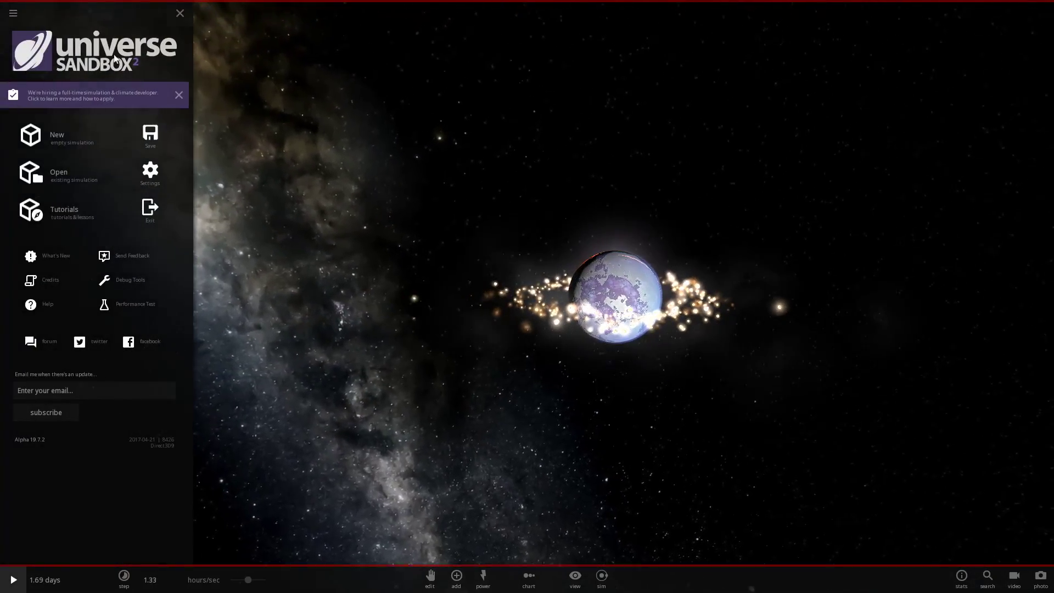
pyautogui.click(34, 137)
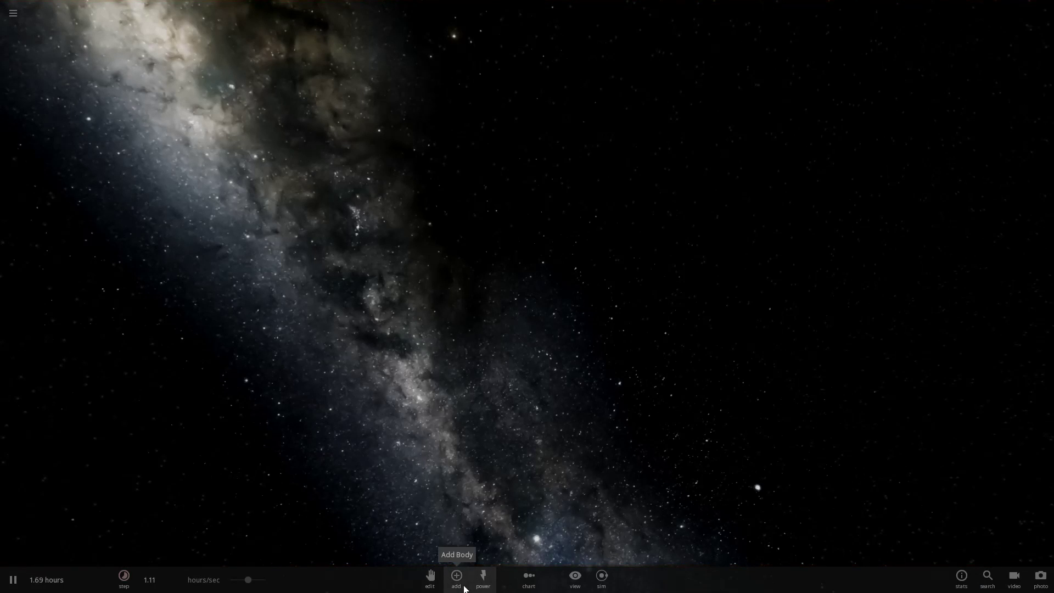
# Step: Place the user-made Spo0k V0oper planet in the new empty simulation
pyautogui.click(461, 581)
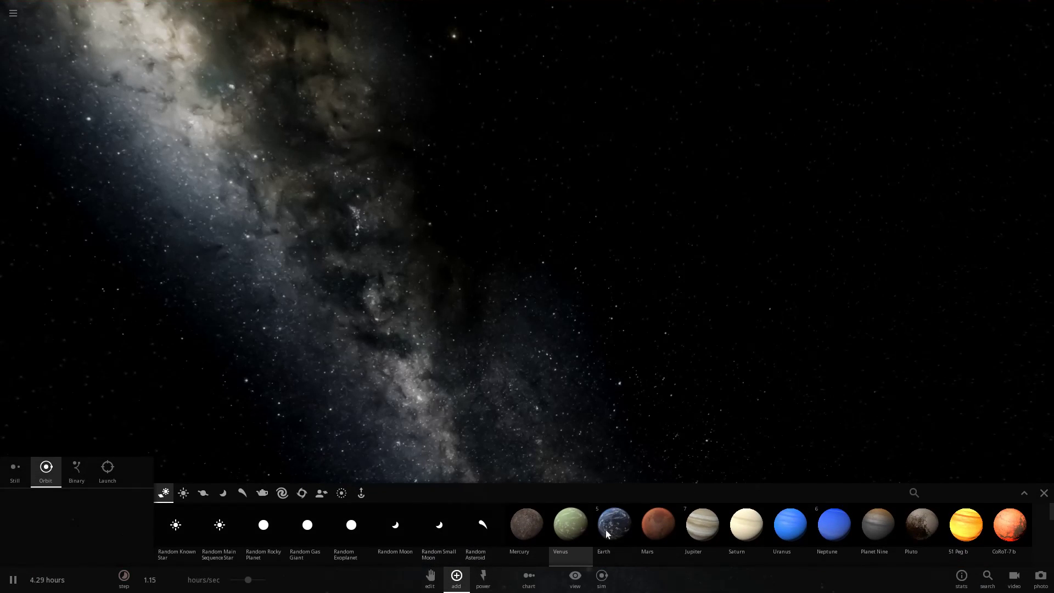
pyautogui.scroll(-10, 608, 530)
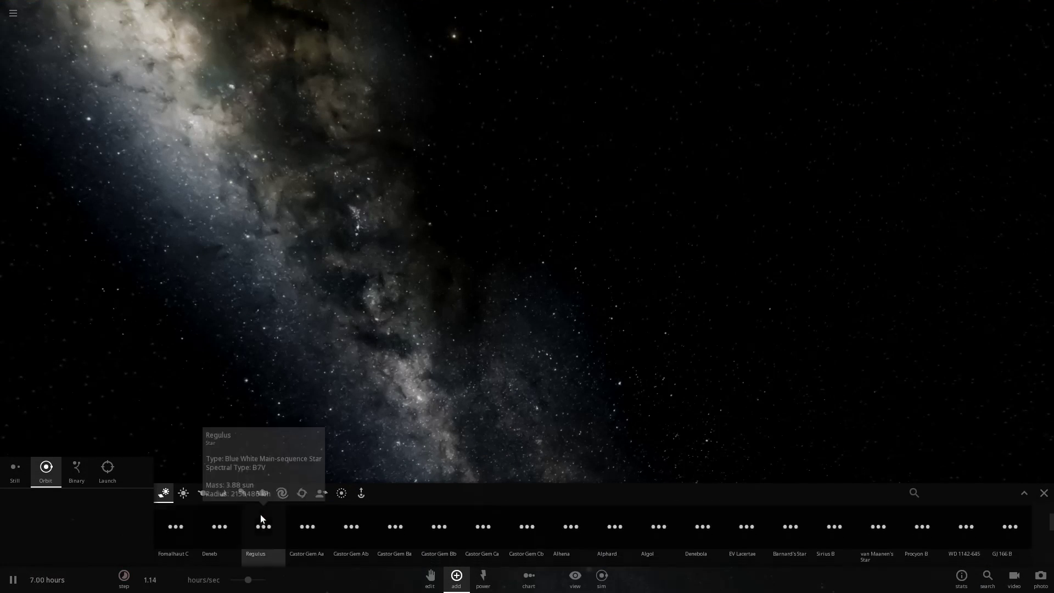
pyautogui.click(322, 493)
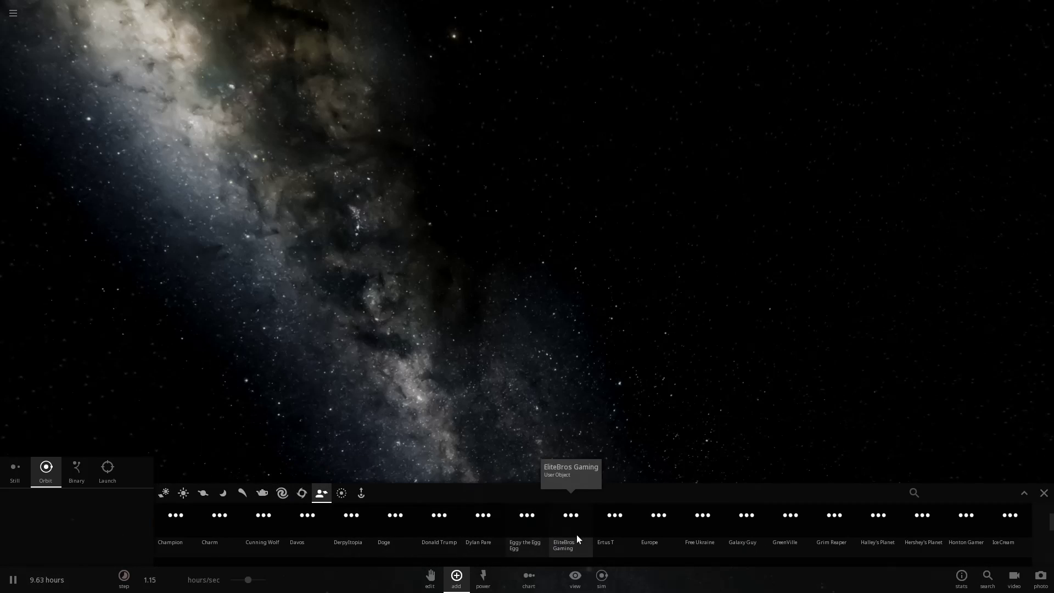
pyautogui.scroll(-5, 577, 535)
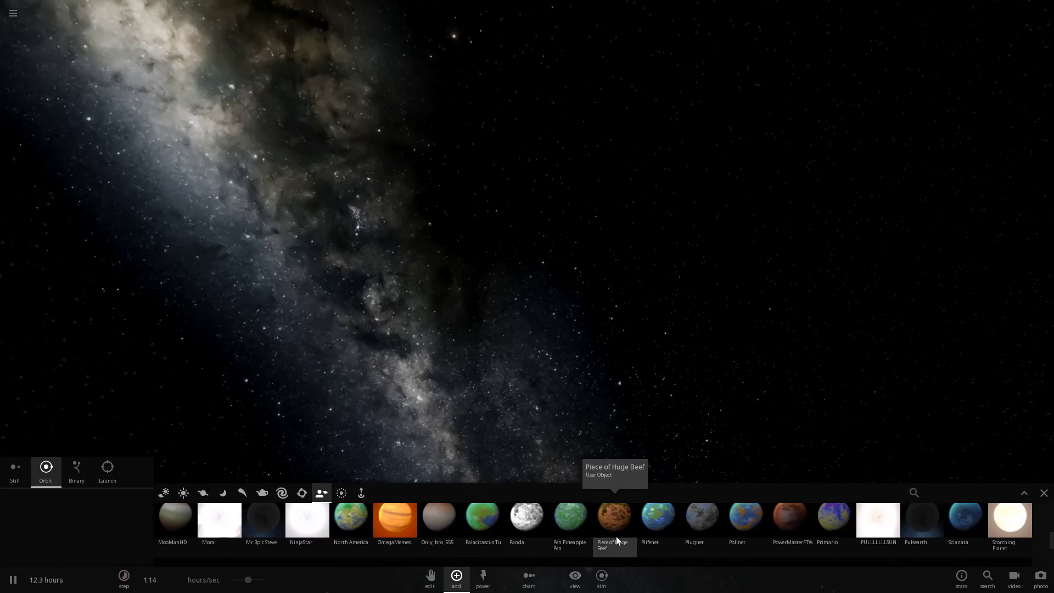
pyautogui.scroll(-5, 713, 540)
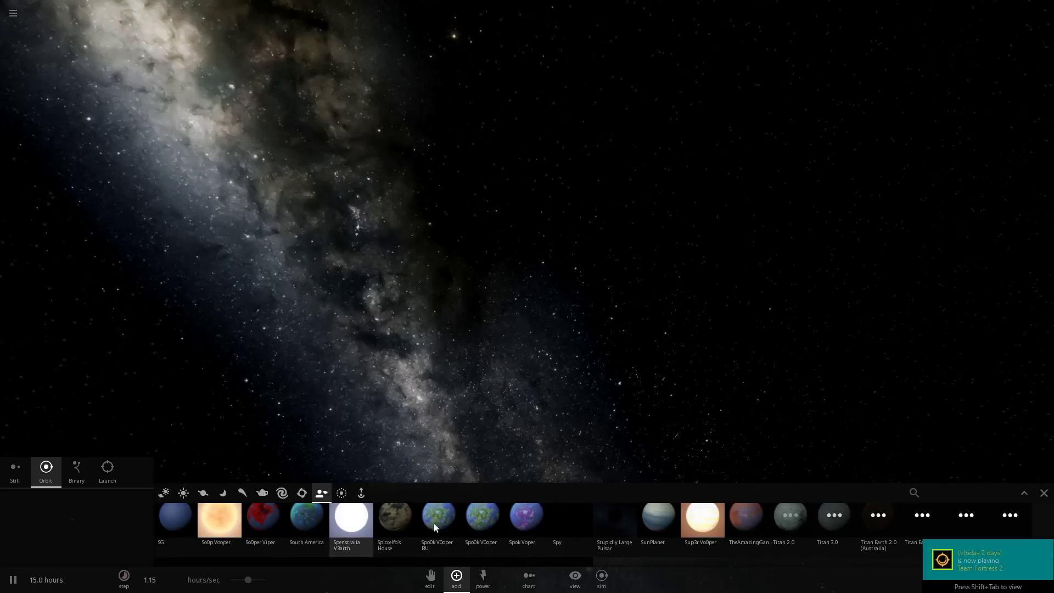
pyautogui.click(470, 522)
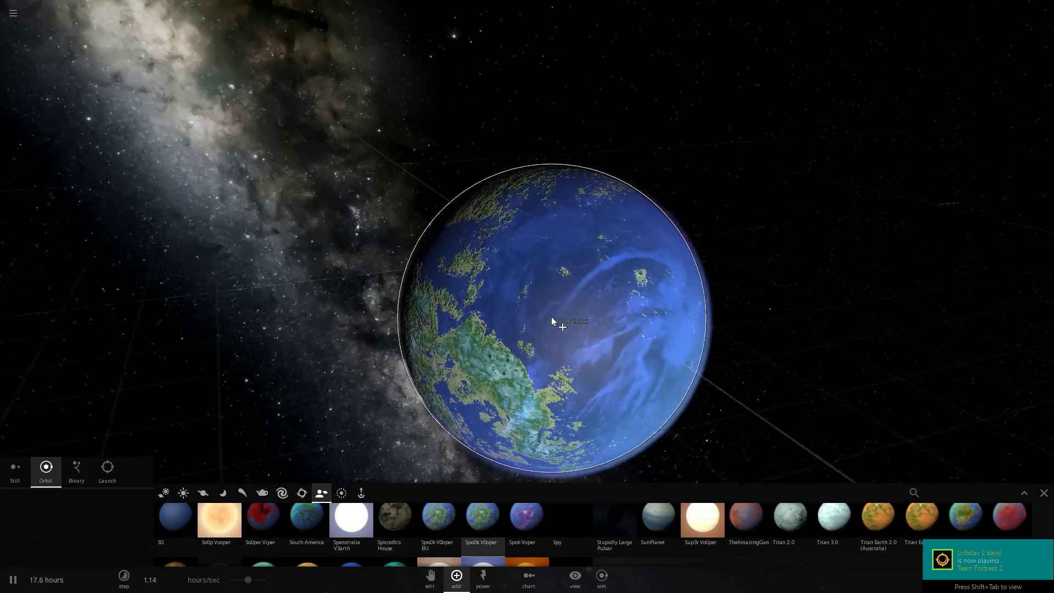
pyautogui.click(551, 317)
pyautogui.press('Escape')
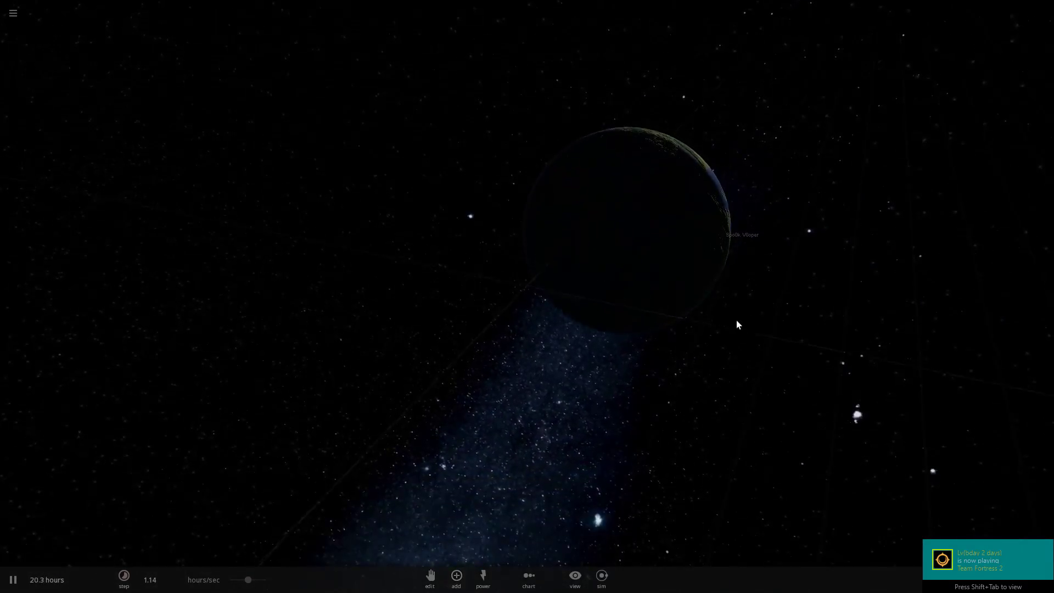
# Step: With the simulation paused, set Spo0k V0oper's surface temperature to 50 °C and resume time
pyautogui.click(646, 242)
pyautogui.moveTo(813, 215); pyautogui.dragTo(366, 191)
pyautogui.press('space')
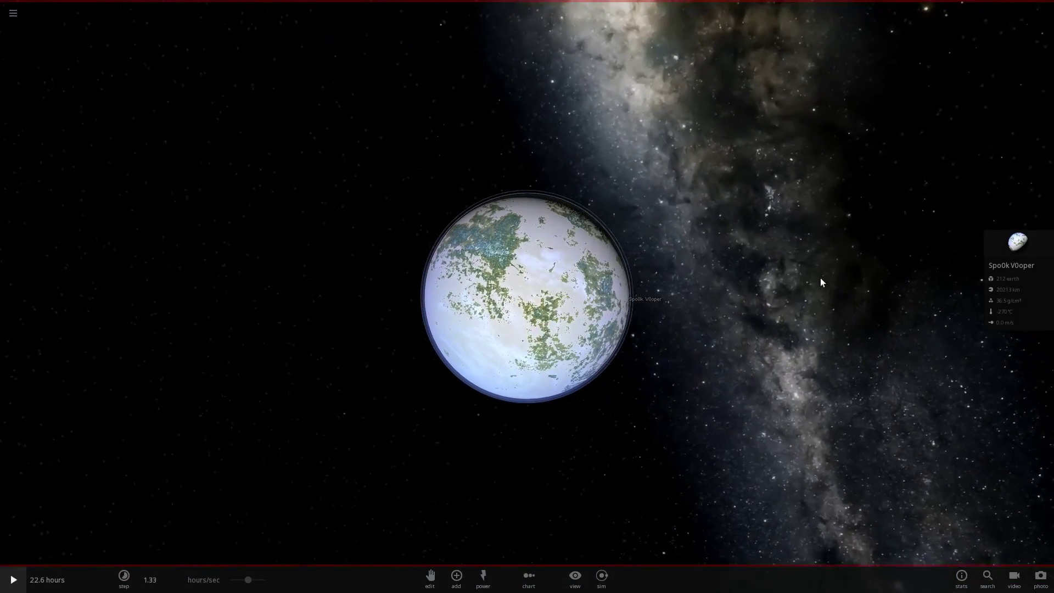
pyautogui.click(1006, 257)
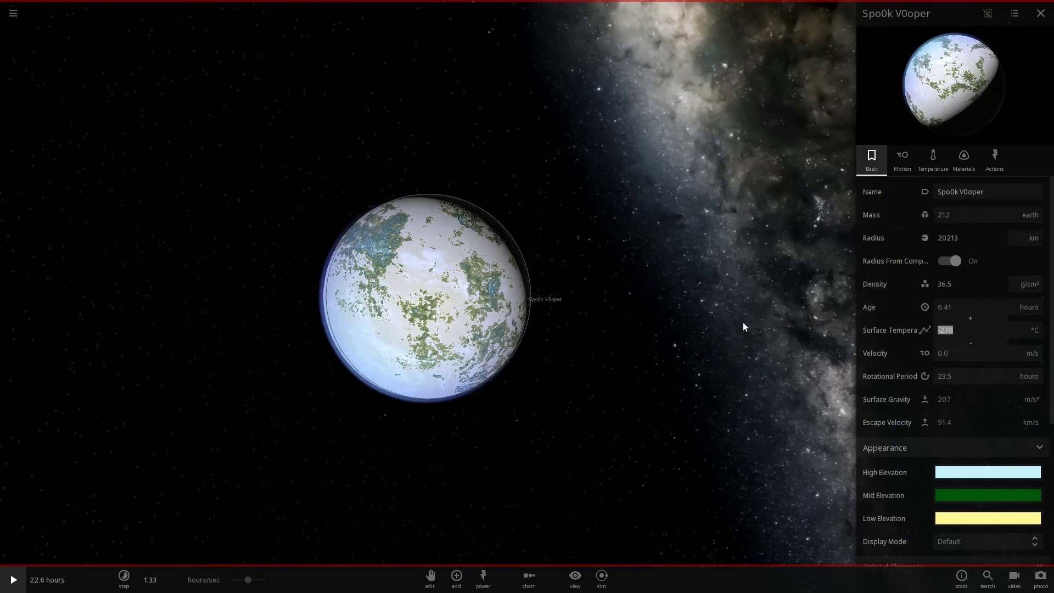
pyautogui.press('space')
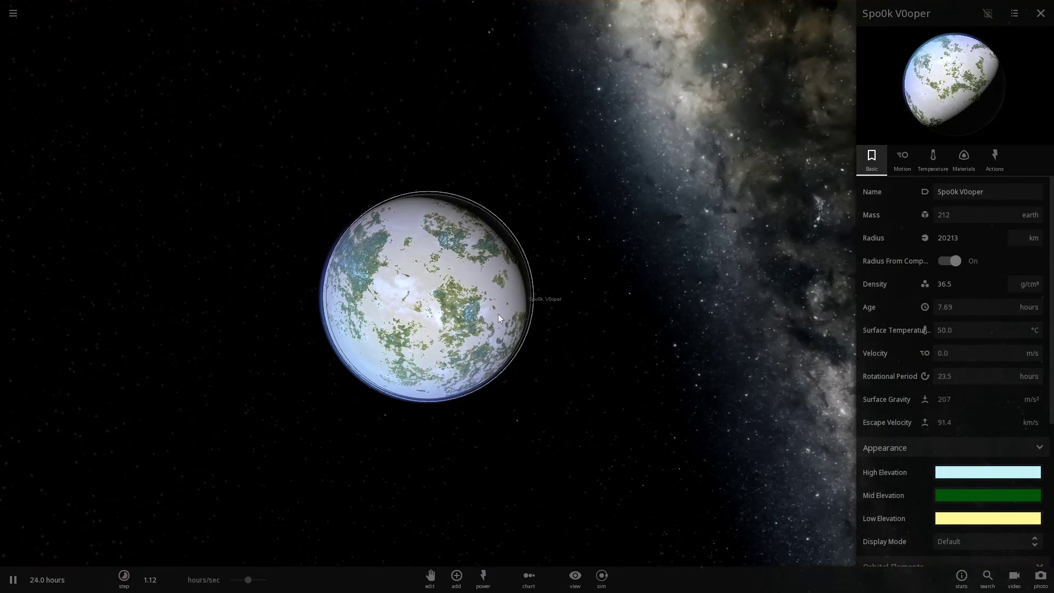
pyautogui.scroll(3, 591, 225)
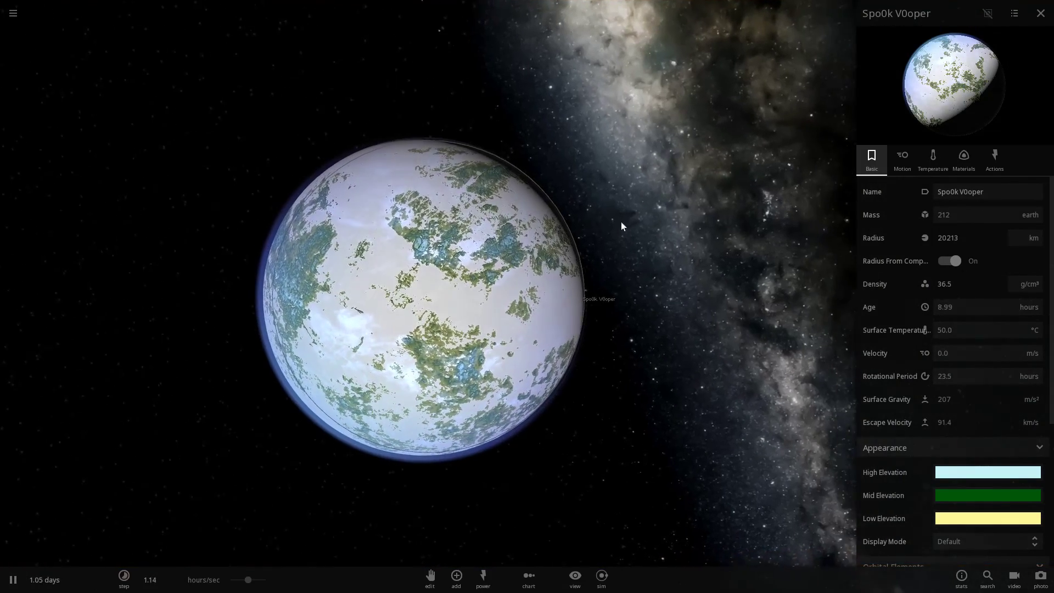
# Step: Pause the simulation and examine Spo0k V0oper from several angles, close up and from farther away
pyautogui.moveTo(621, 226); pyautogui.dragTo(637, 201)
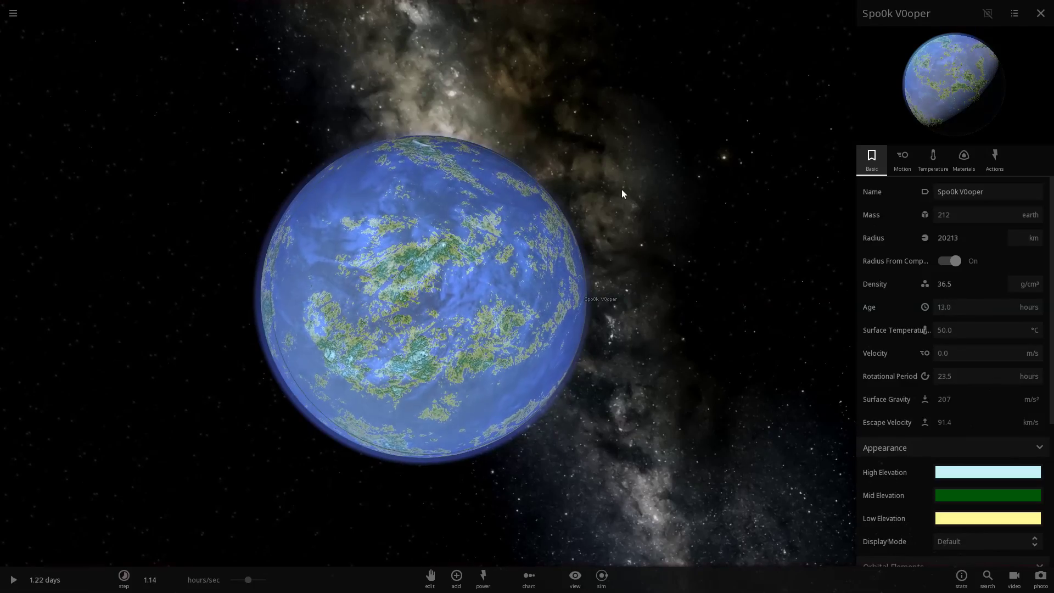
pyautogui.press('space')
pyautogui.moveTo(622, 190); pyautogui.dragTo(687, 196)
pyautogui.press('Escape')
pyautogui.scroll(3, 599, 208)
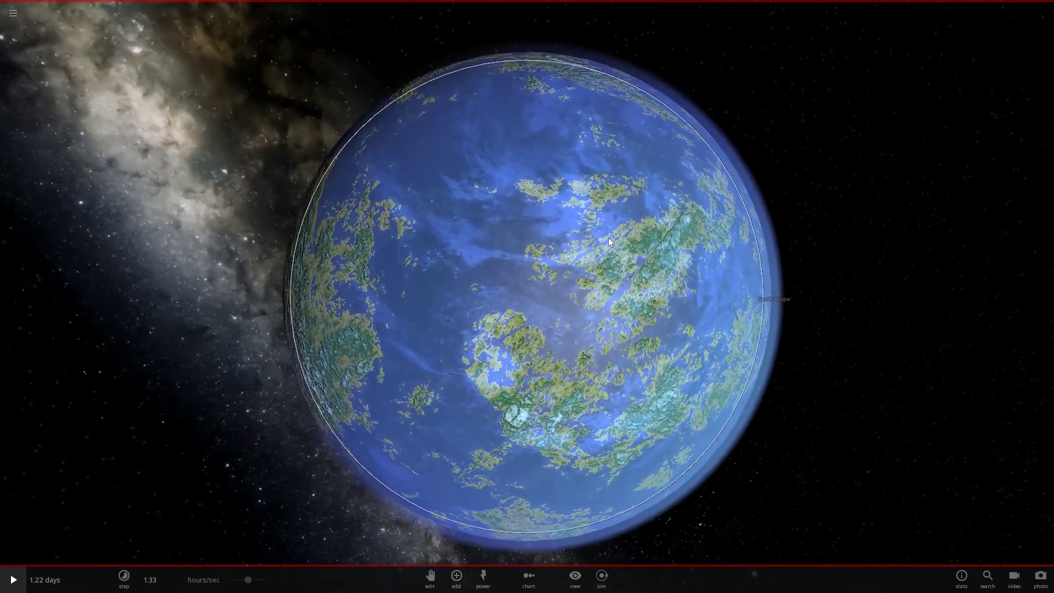
pyautogui.moveTo(600, 208); pyautogui.dragTo(894, 220)
pyautogui.scroll(-5, 894, 224)
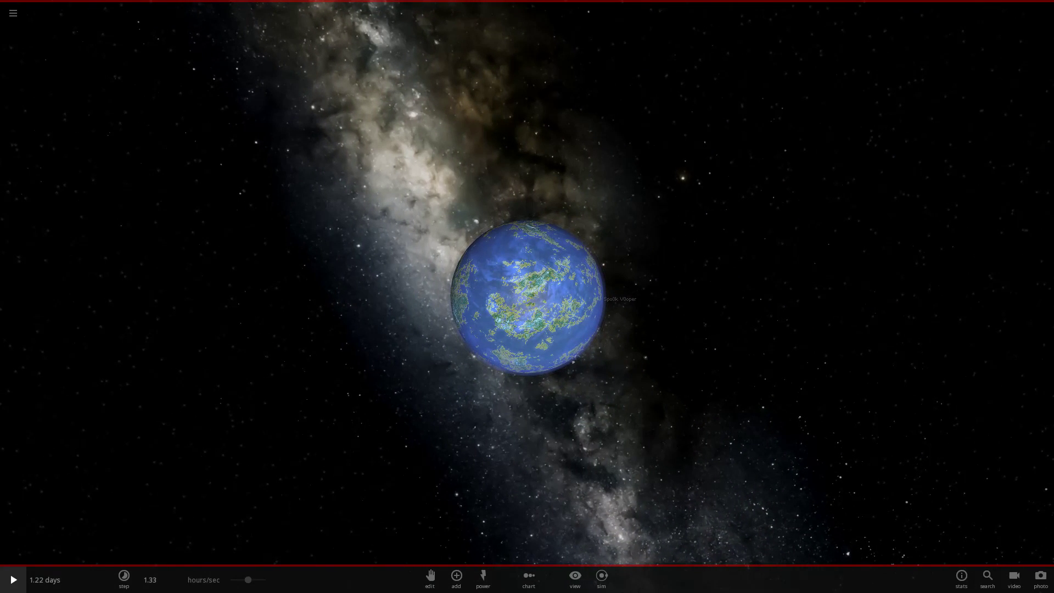
# Step: Switch to File Explorer and open the Bodies folder inside Documents > Universe Sandbox ²
pyautogui.press('super')
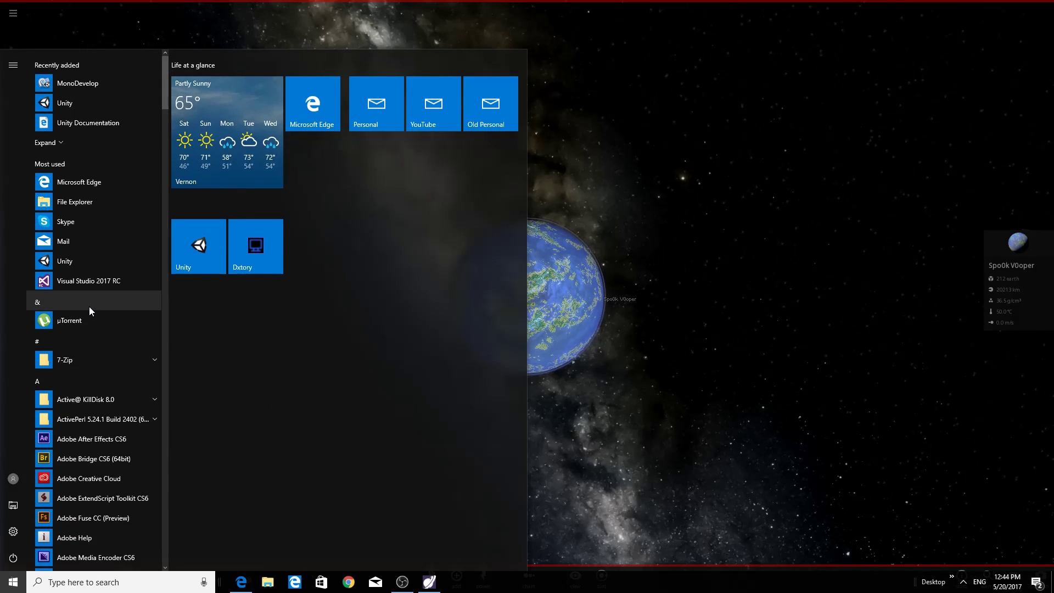
pyautogui.write('file')
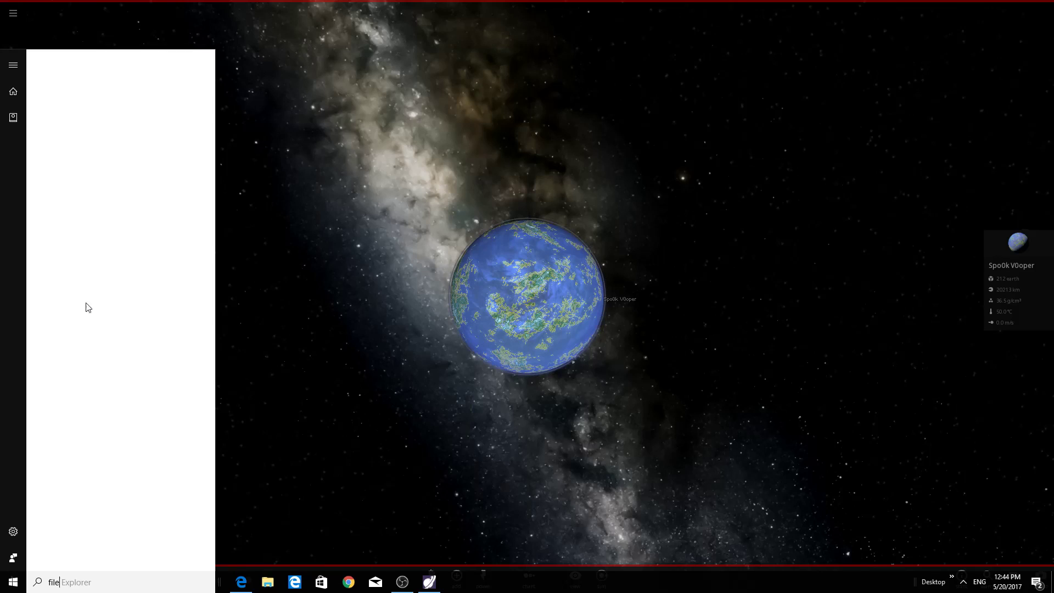
pyautogui.click(106, 113)
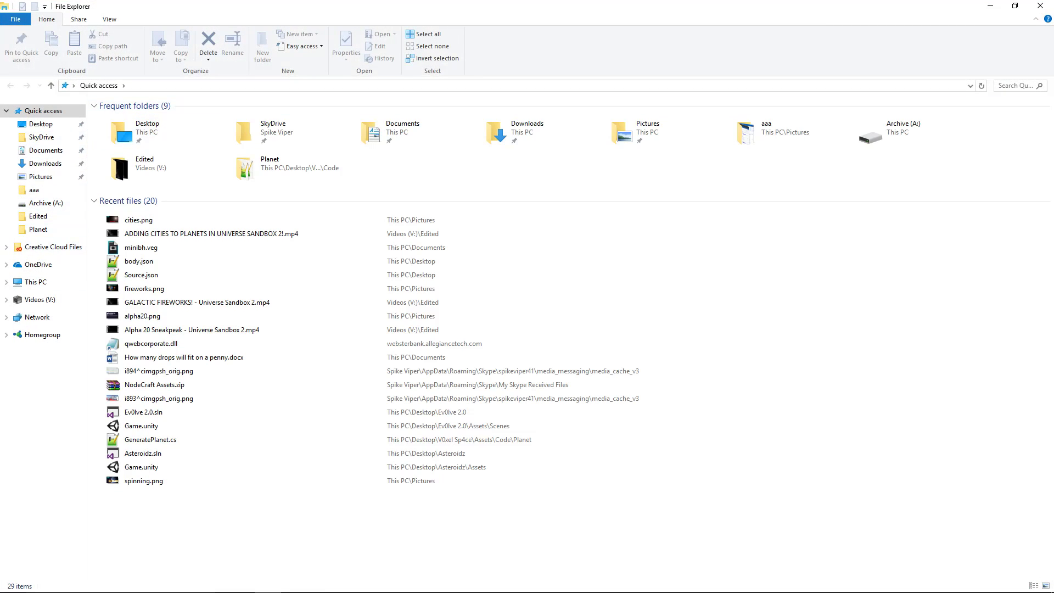
pyautogui.click(43, 304)
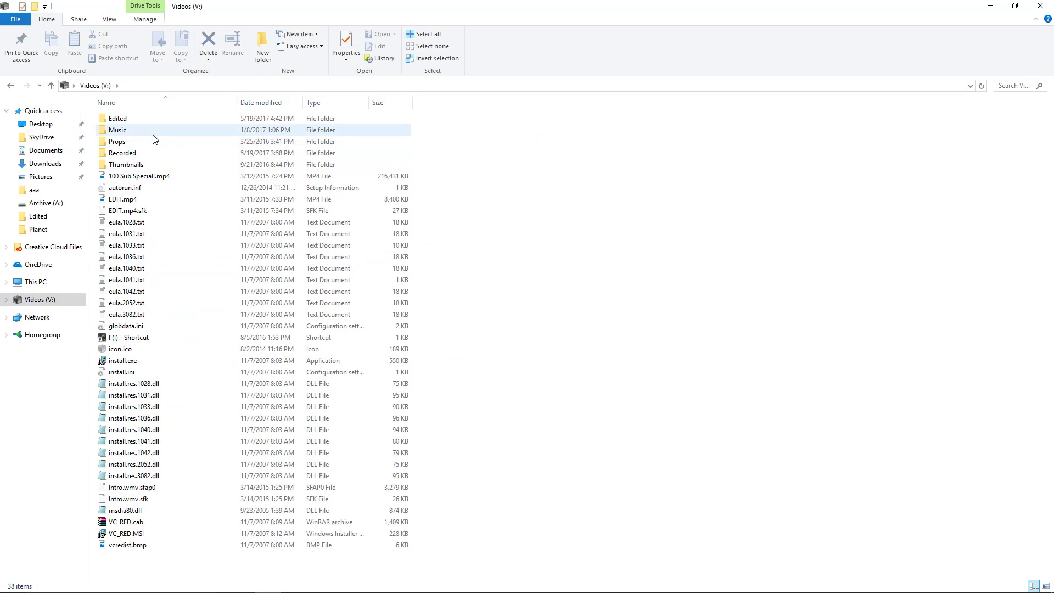
pyautogui.click(68, 157)
pyautogui.scroll(-18, 285, 285)
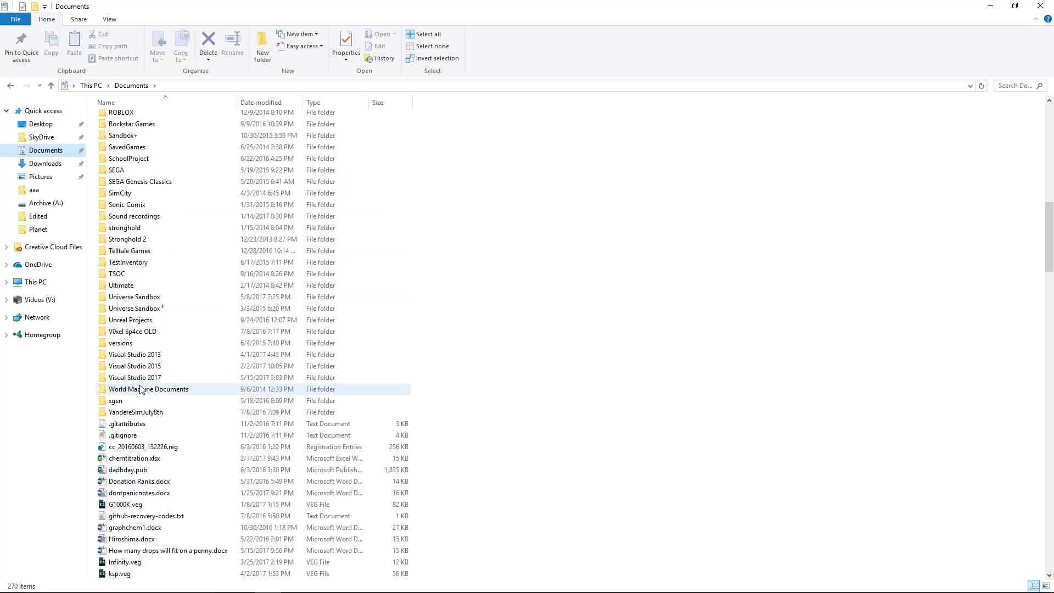
pyautogui.doubleClick(163, 308)
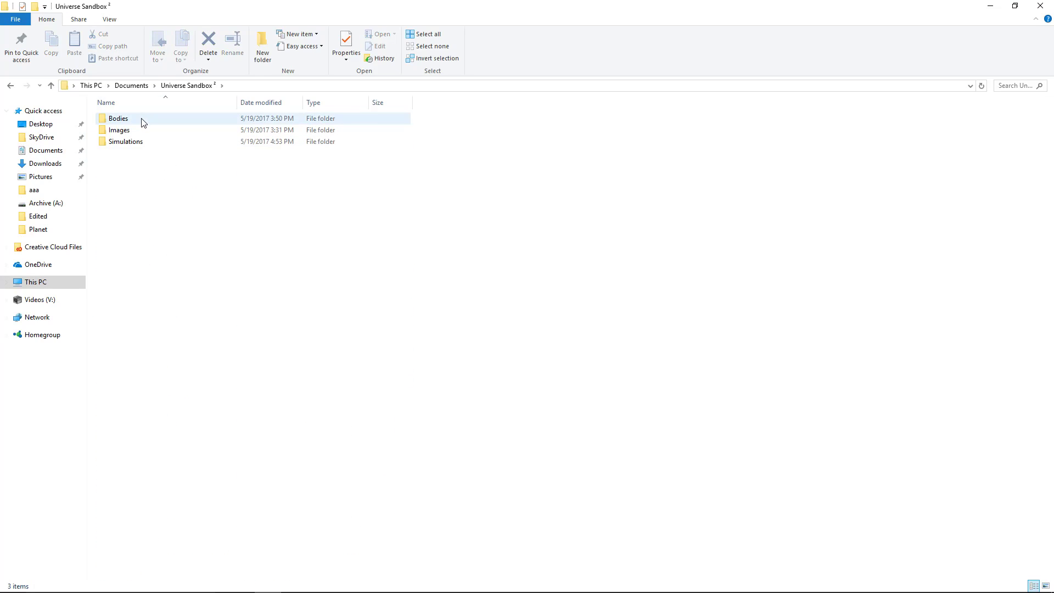
pyautogui.doubleClick(142, 123)
# Step: Duplicate Spo0k V0oper.ubox in the Bodies folder and name the copy "Spo0k V0oper - RedAtmos.ubox"
pyautogui.scroll(-1, 227, 466)
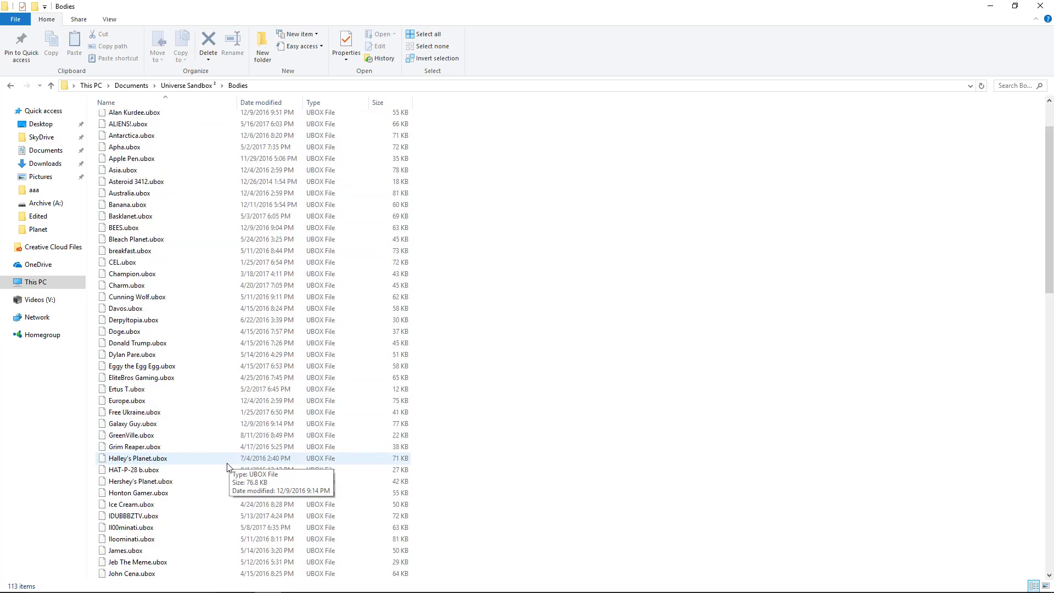
pyautogui.scroll(-9, 227, 466)
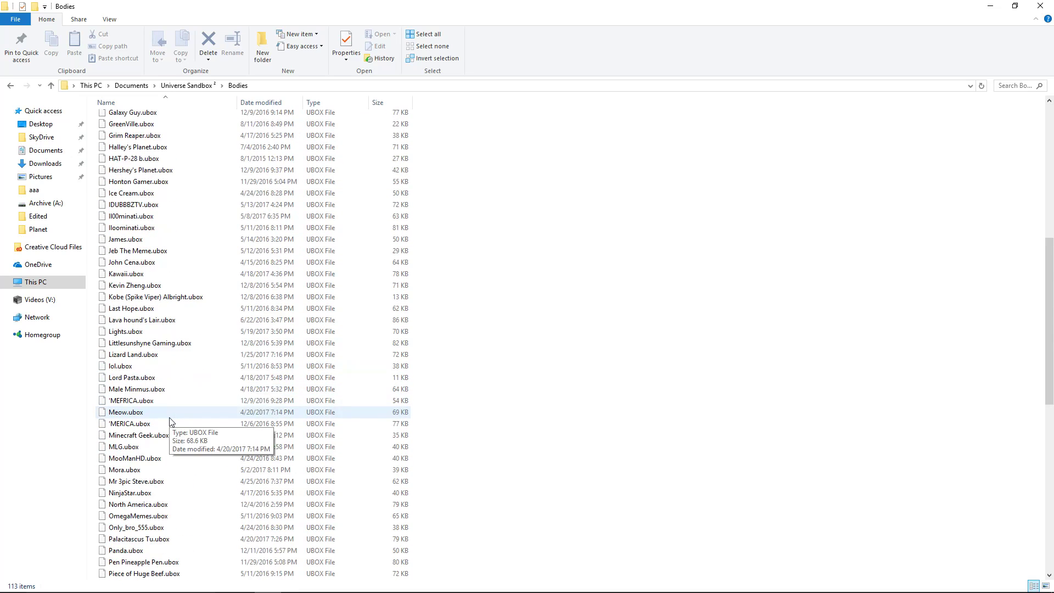
pyautogui.scroll(-7, 169, 422)
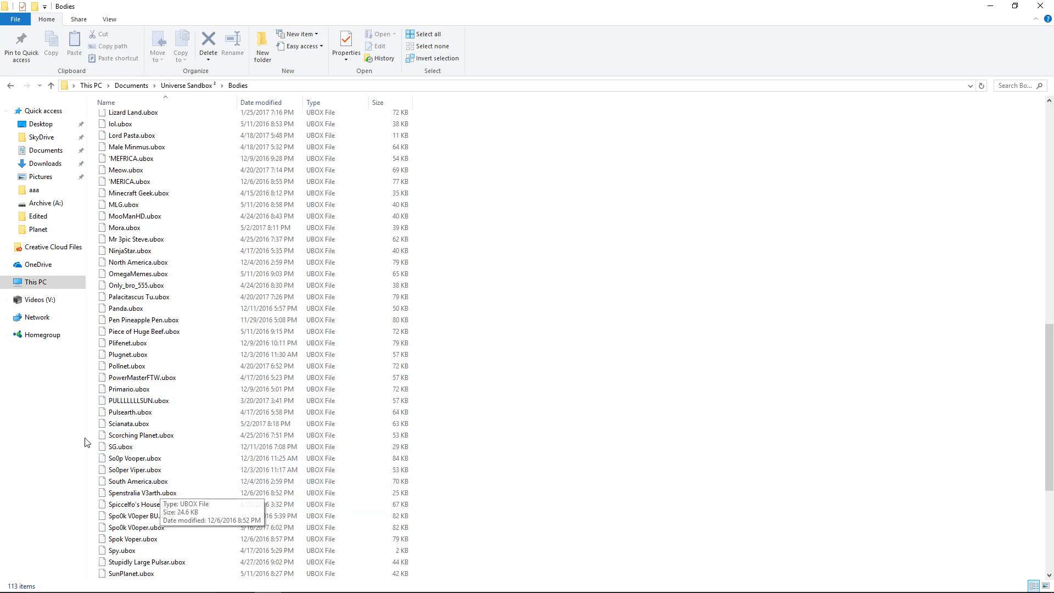
pyautogui.rightClick(140, 528)
pyautogui.click(16, 463)
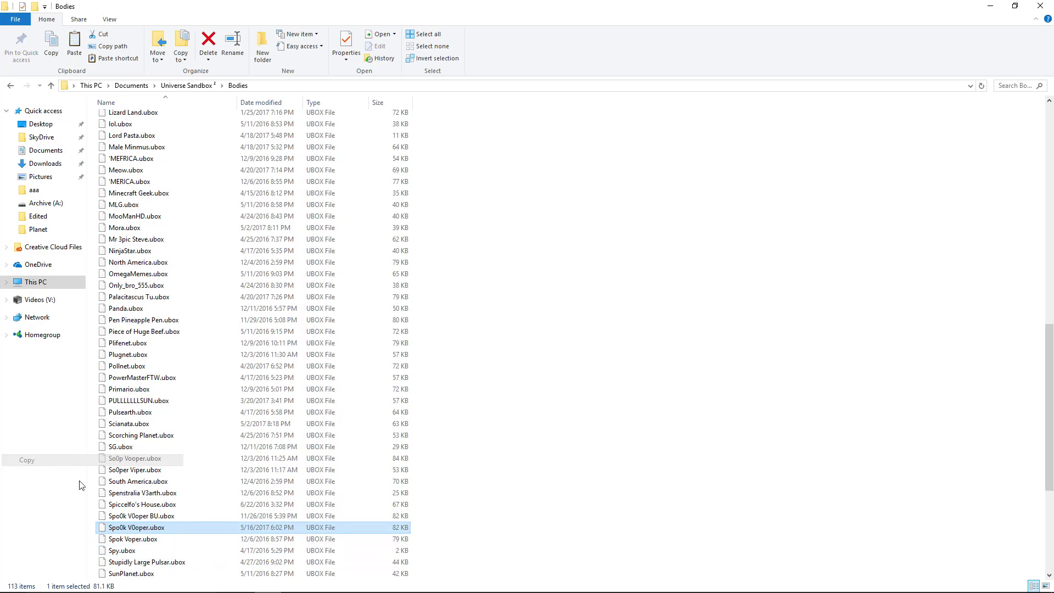
pyautogui.rightClick(624, 507)
pyautogui.click(532, 402)
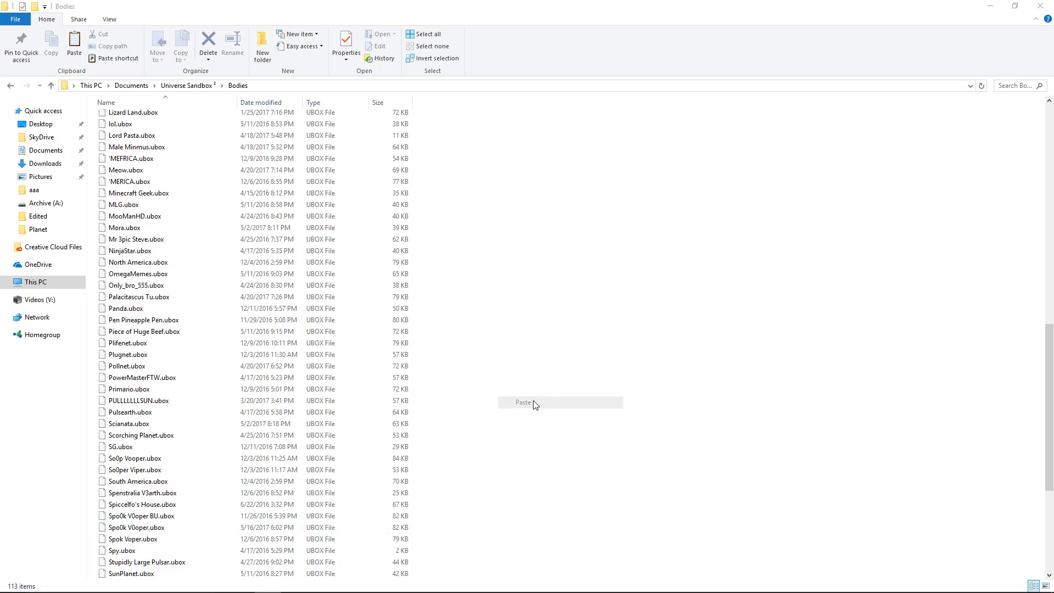
pyautogui.rightClick(189, 511)
pyautogui.click(82, 487)
pyautogui.press('Right')
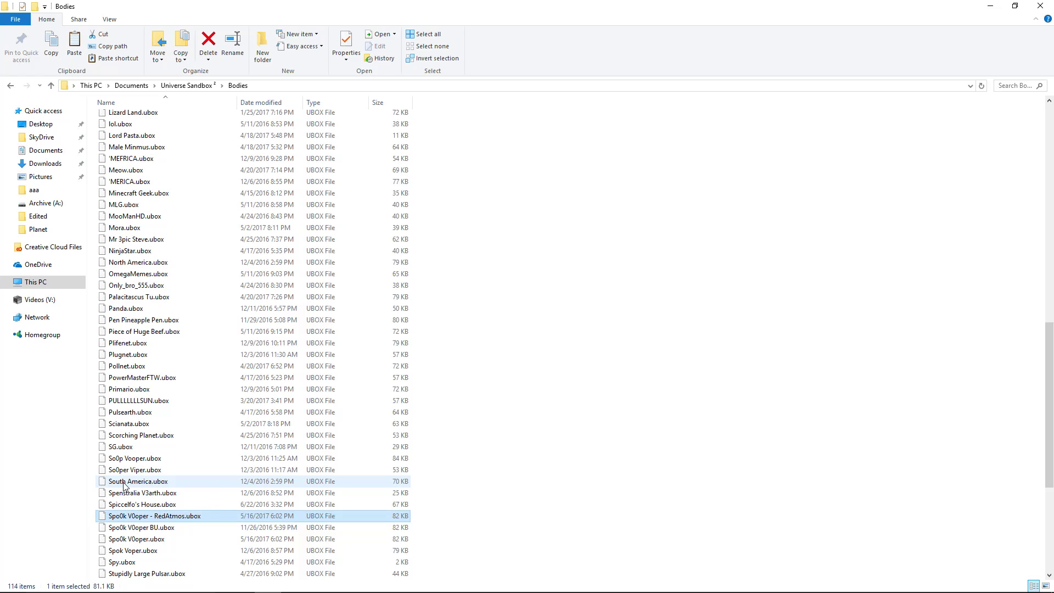
# Step: Paste a second copy of Spo0k V0oper.ubox and rename it "Spo0k V0oper - PurpleAtmos.ubox"
pyautogui.rightClick(535, 455)
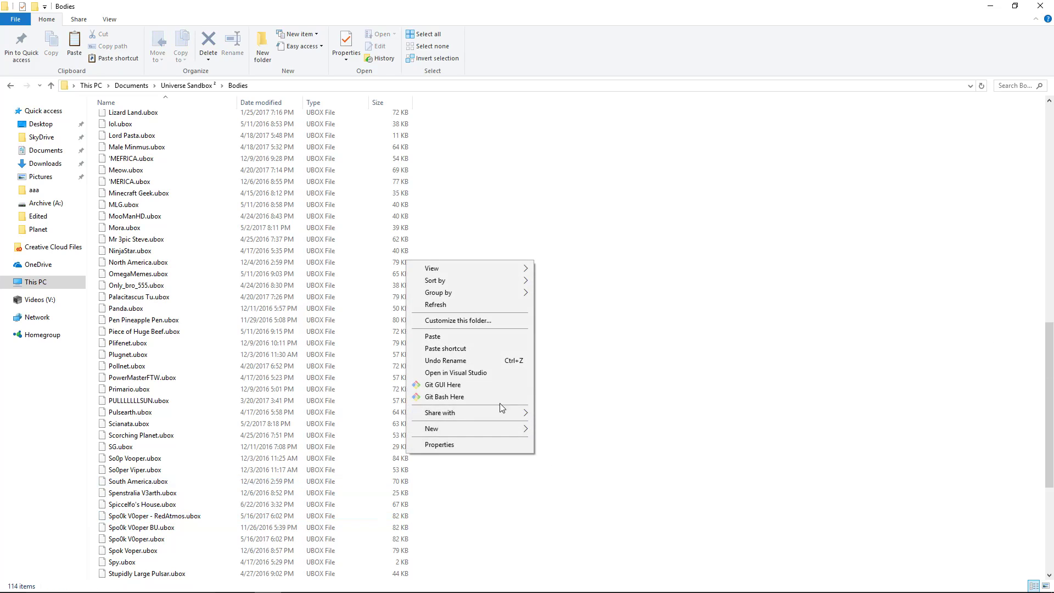
pyautogui.click(433, 336)
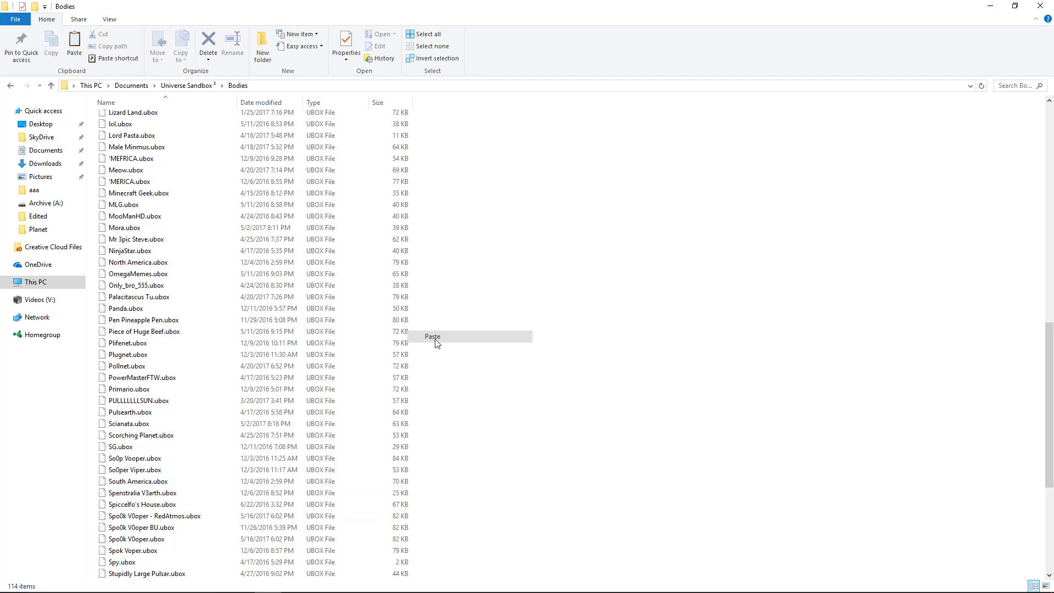
pyautogui.rightClick(200, 514)
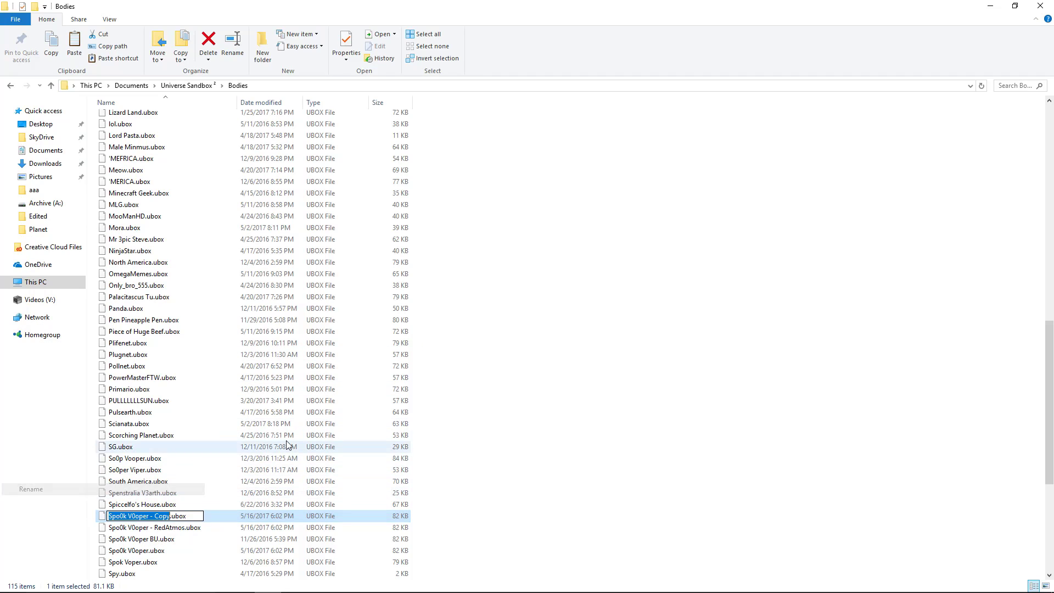
pyautogui.click(97, 488)
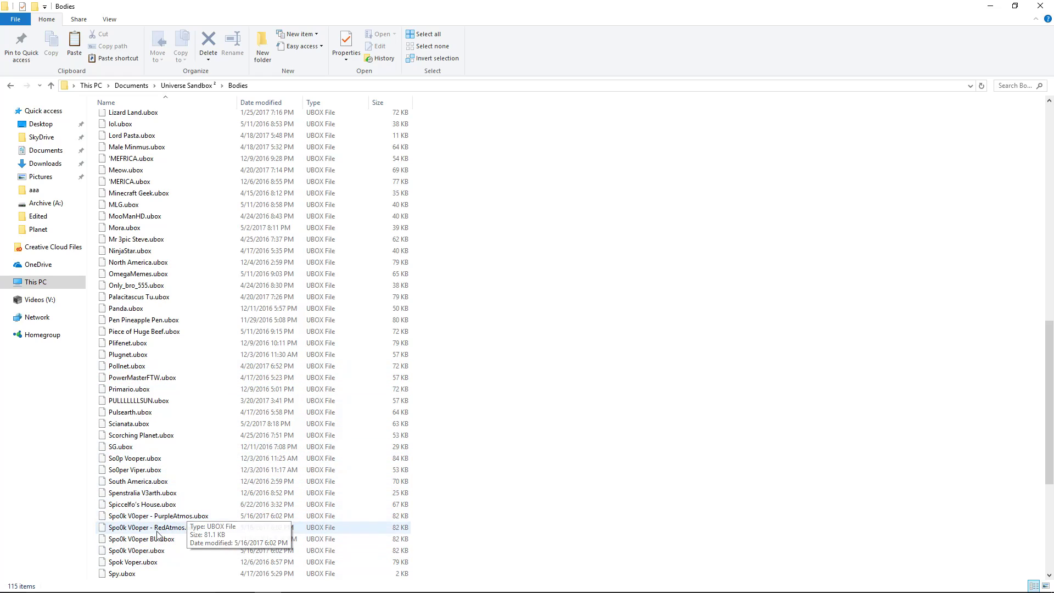
# Step: Open Spo0k V0oper - PurpleAtmos.ubox as a 7-Zip archive, delete its body.json, and move the archive window aside
pyautogui.rightClick(225, 516)
pyautogui.moveTo(59, 262)
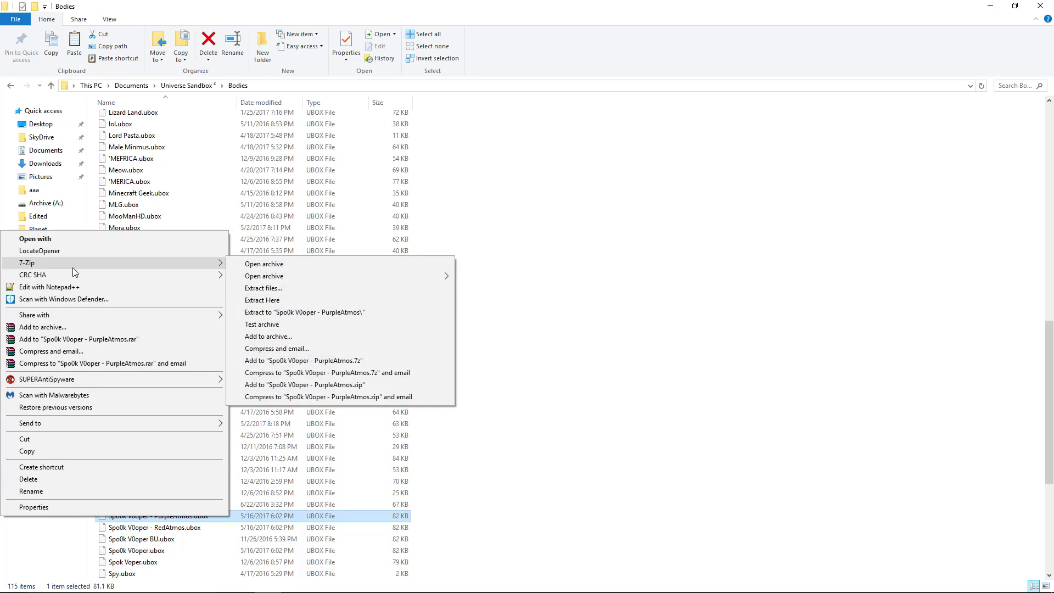
pyautogui.click(345, 265)
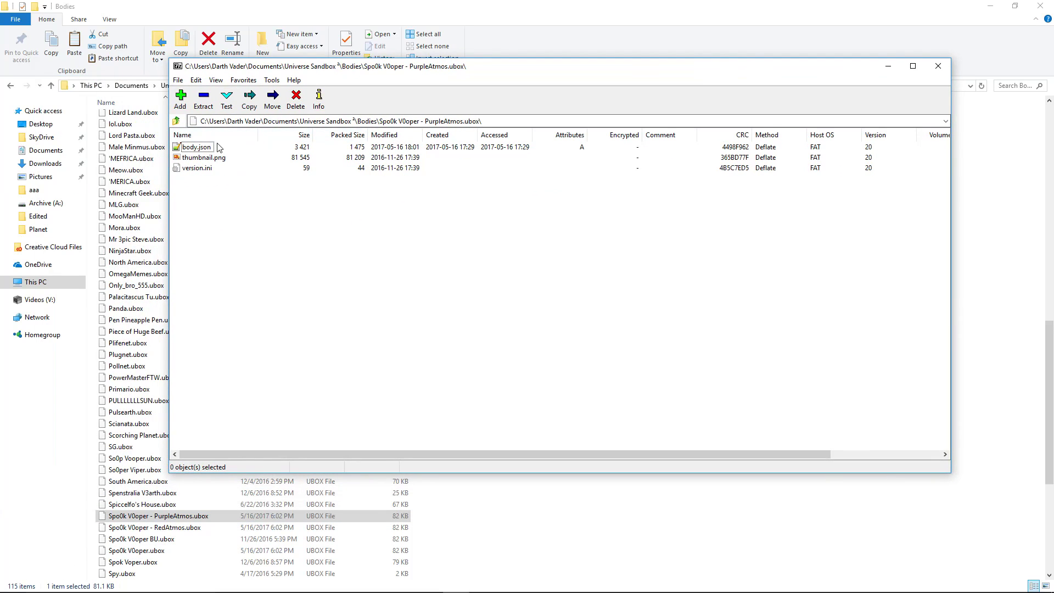
pyautogui.press('Delete')
pyautogui.click(533, 341)
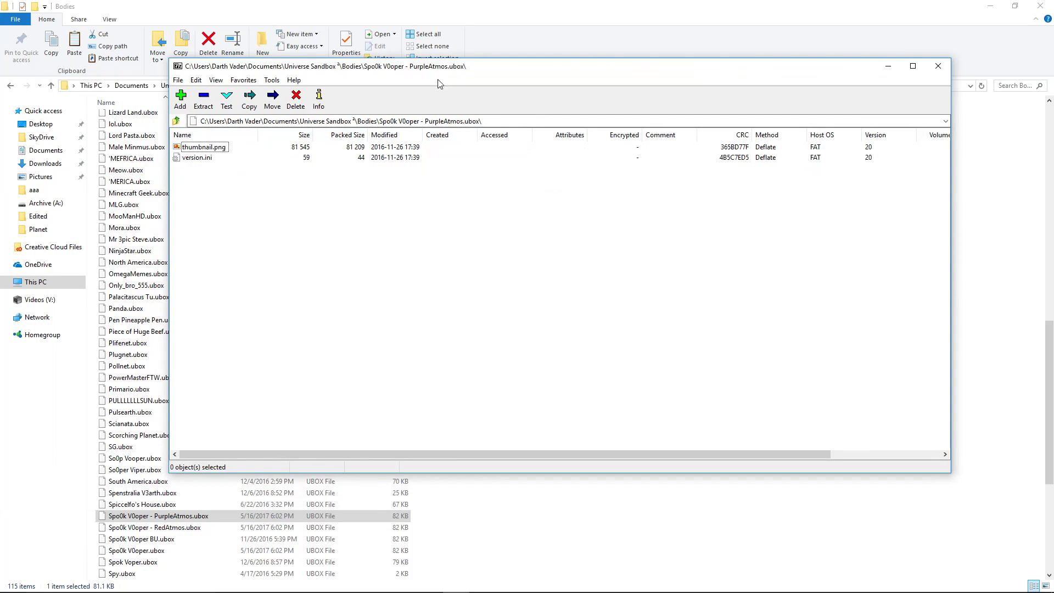
pyautogui.moveTo(489, 71); pyautogui.dragTo(0, 104)
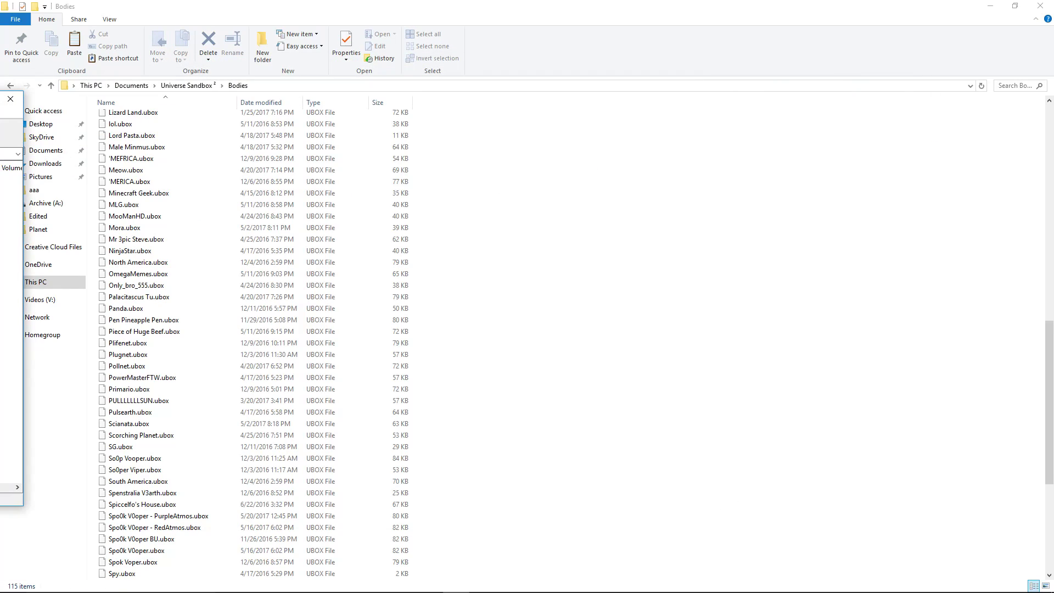
# Step: Open Spo0k V0oper - RedAtmos.ubox as a 7-Zip archive, delete its body.json, and move the archive window aside
pyautogui.click(219, 526)
pyautogui.rightClick(220, 527)
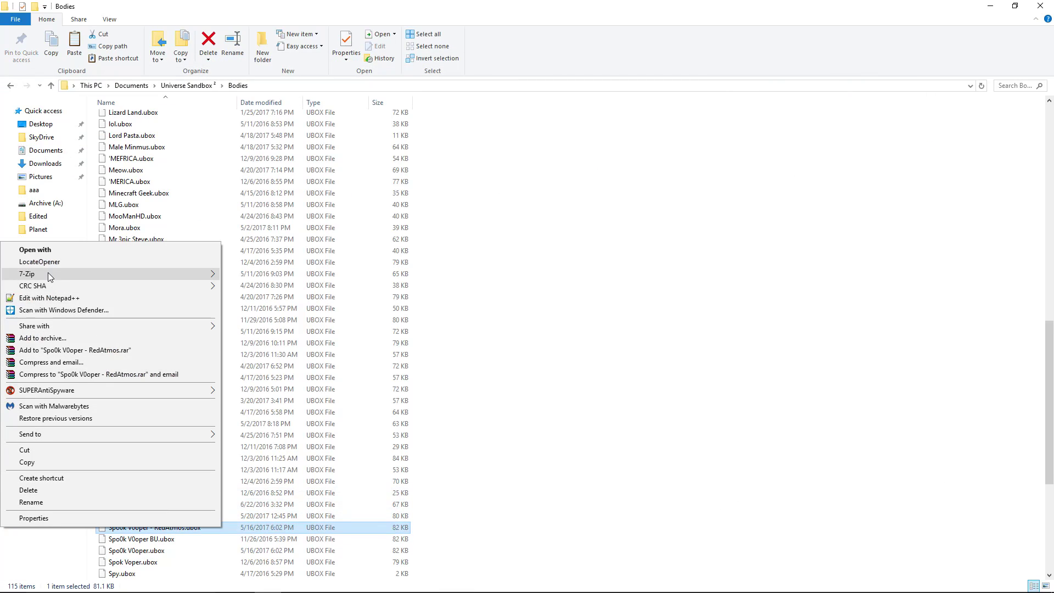
pyautogui.moveTo(59, 275)
pyautogui.click(283, 277)
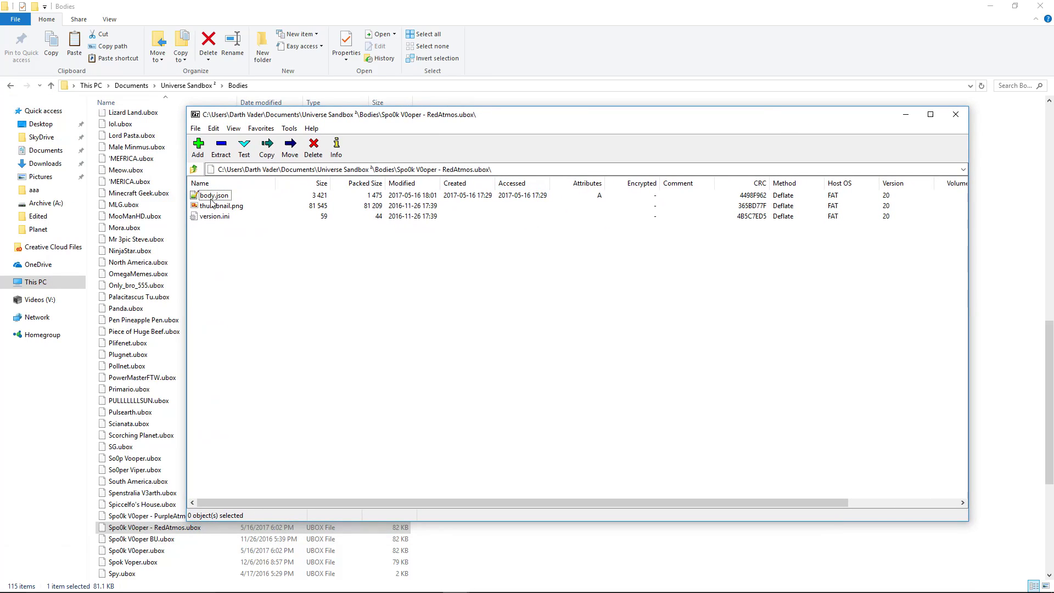
pyautogui.click(211, 198)
pyautogui.press('Delete')
pyautogui.click(531, 341)
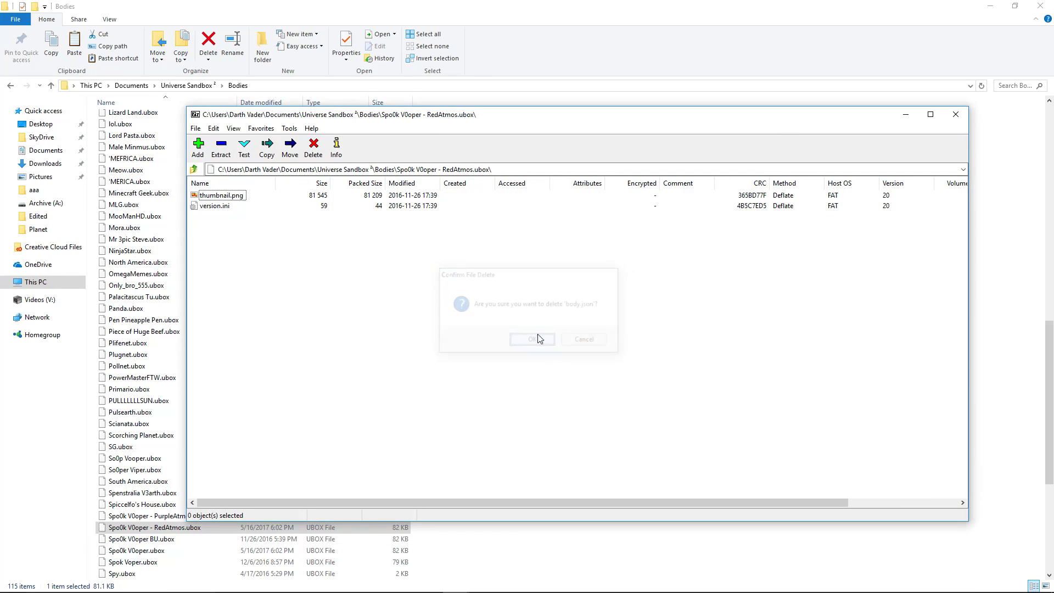
pyautogui.moveTo(520, 122); pyautogui.dragTo(0, 175)
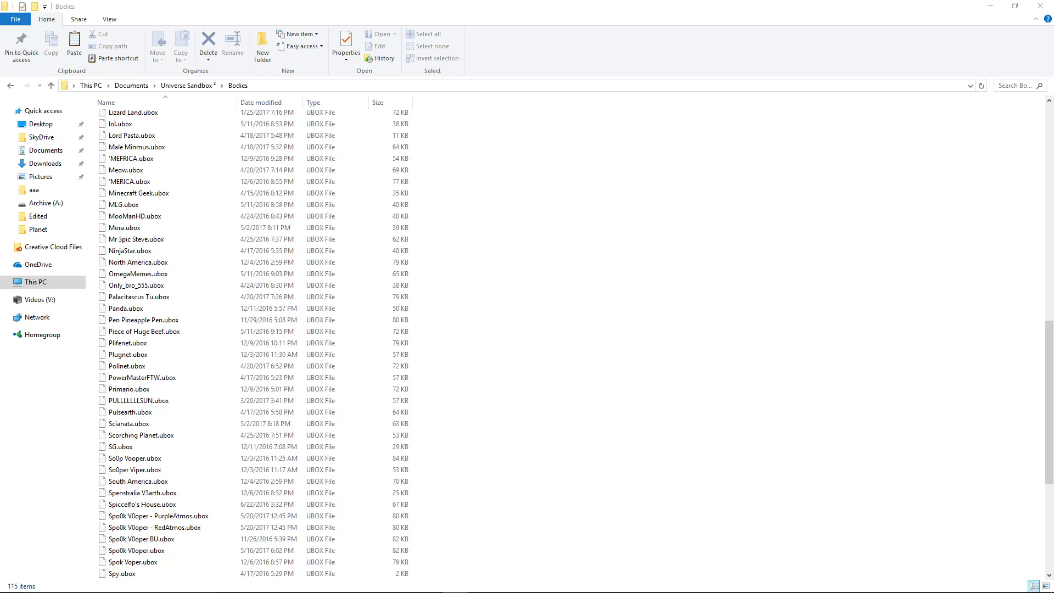
# Step: Move the Bodies folder window out of the way and exit Universe Sandbox
pyautogui.moveTo(491, 5); pyautogui.dragTo(680, 44)
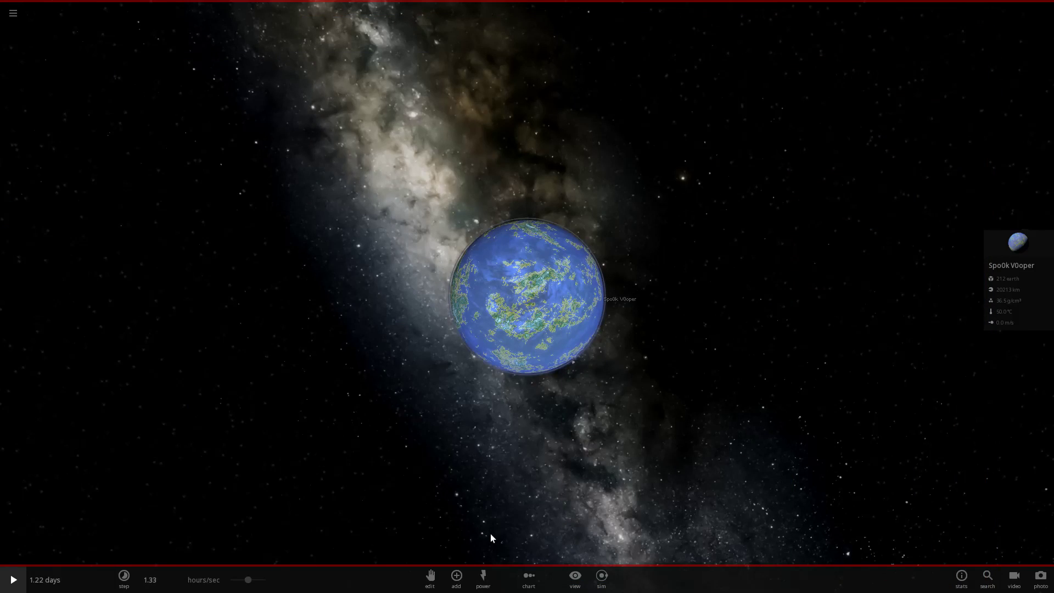
pyautogui.press('super')
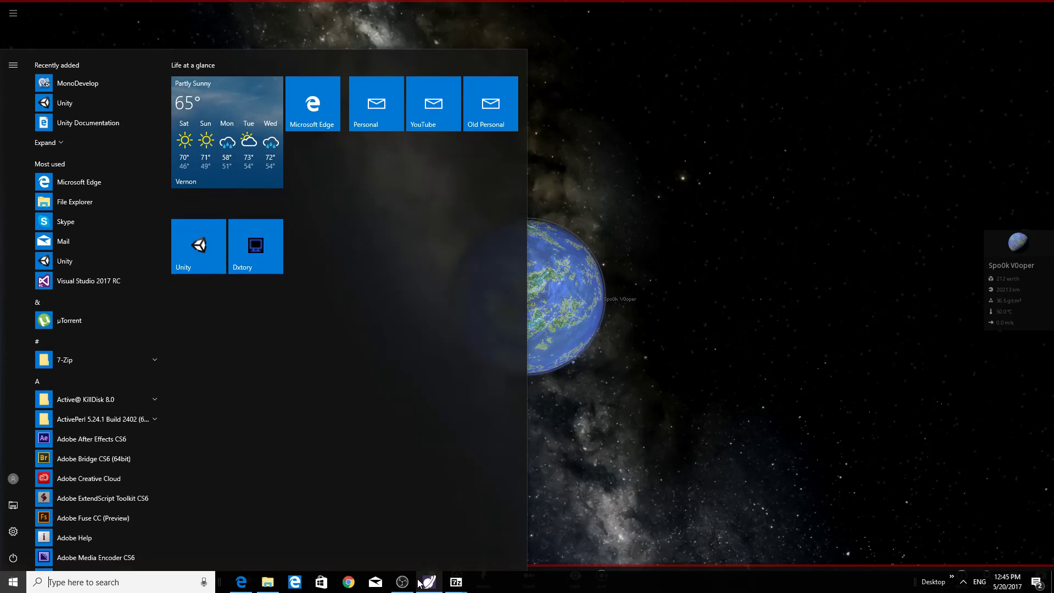
pyautogui.rightClick(422, 582)
pyautogui.click(424, 562)
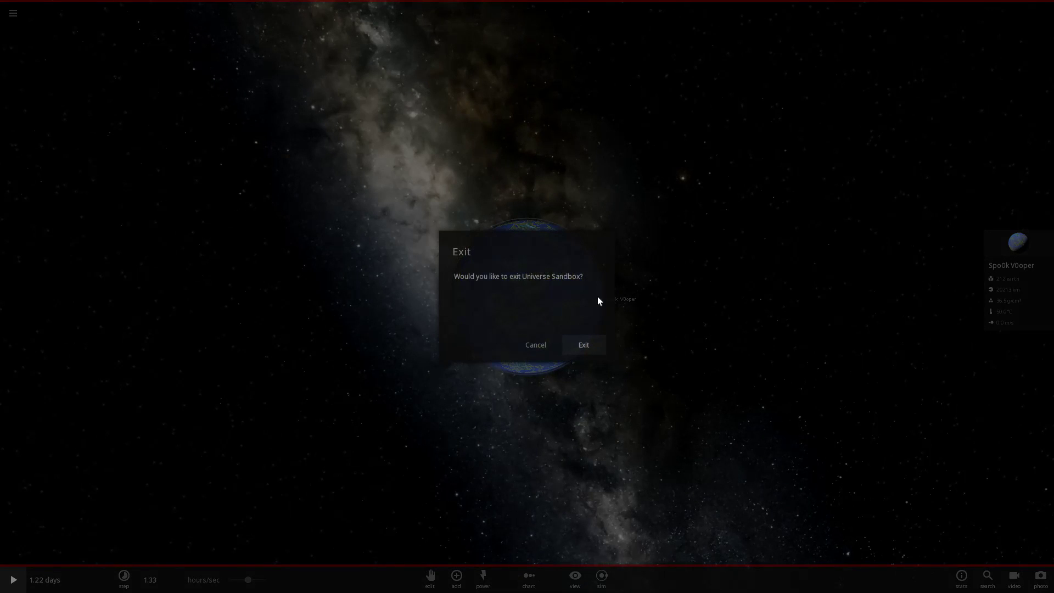
pyautogui.click(585, 342)
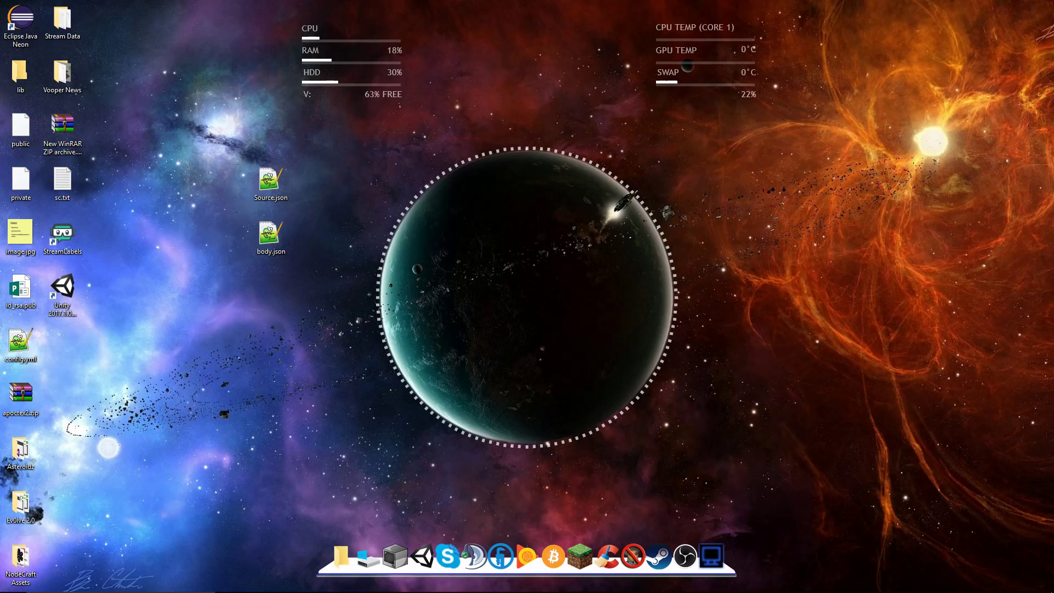
pyautogui.click(964, 581)
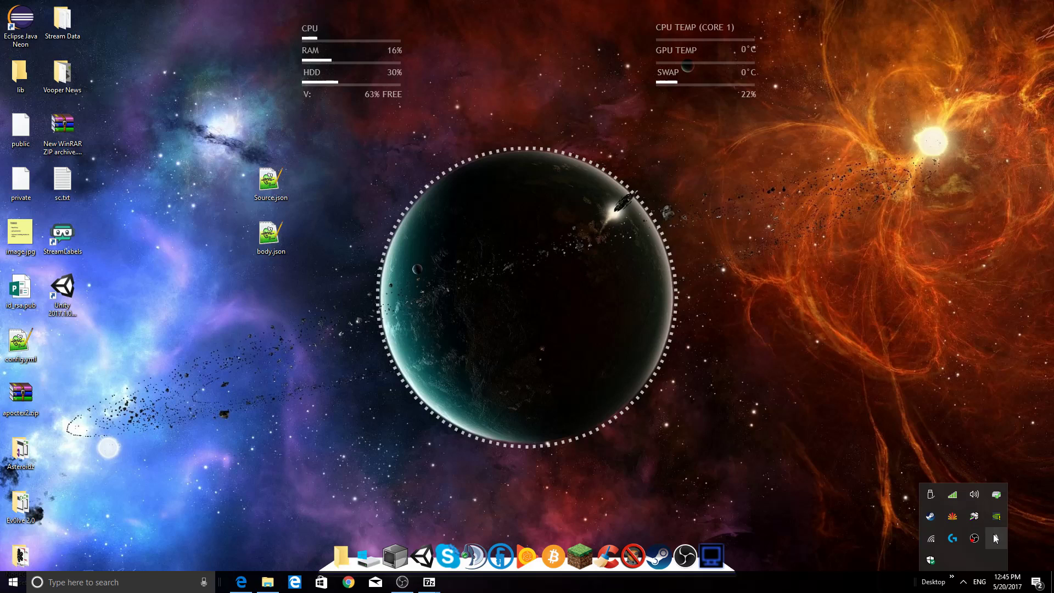
pyautogui.click(681, 398)
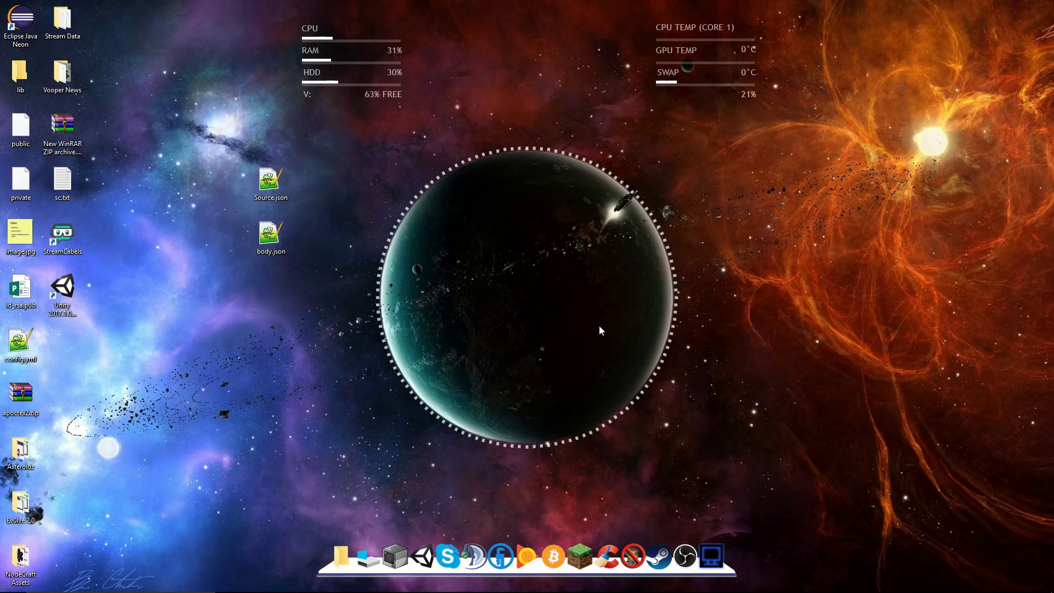
# Step: Bring the Bodies folder window back, open Spo0k V0oper.ubox as a 7-Zip archive, and place the archive window beside the desktop files
pyautogui.moveTo(0, 176); pyautogui.dragTo(810, 37)
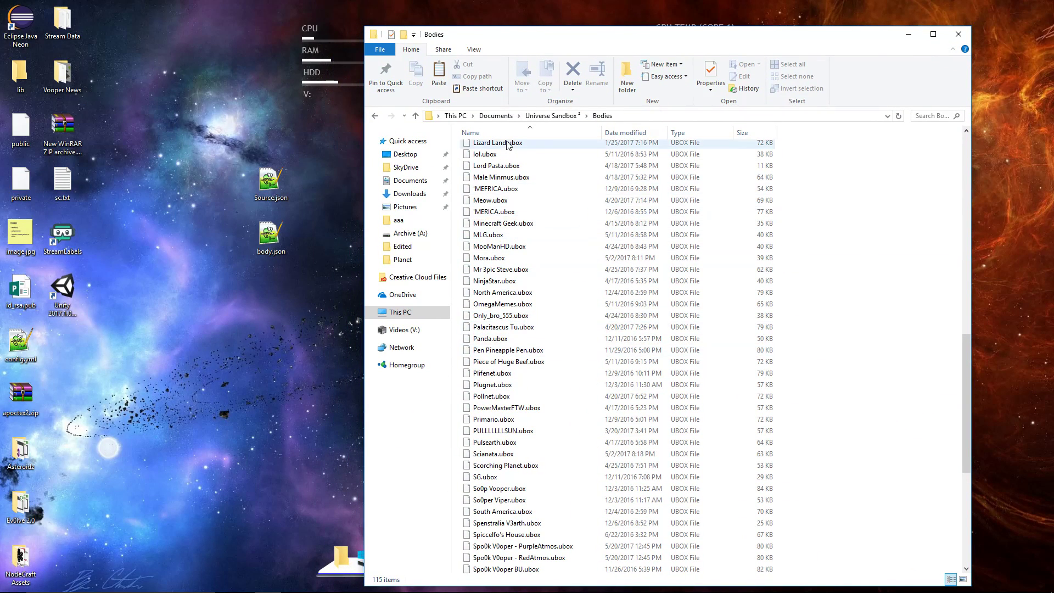
pyautogui.scroll(-3, 502, 384)
pyautogui.rightClick(509, 489)
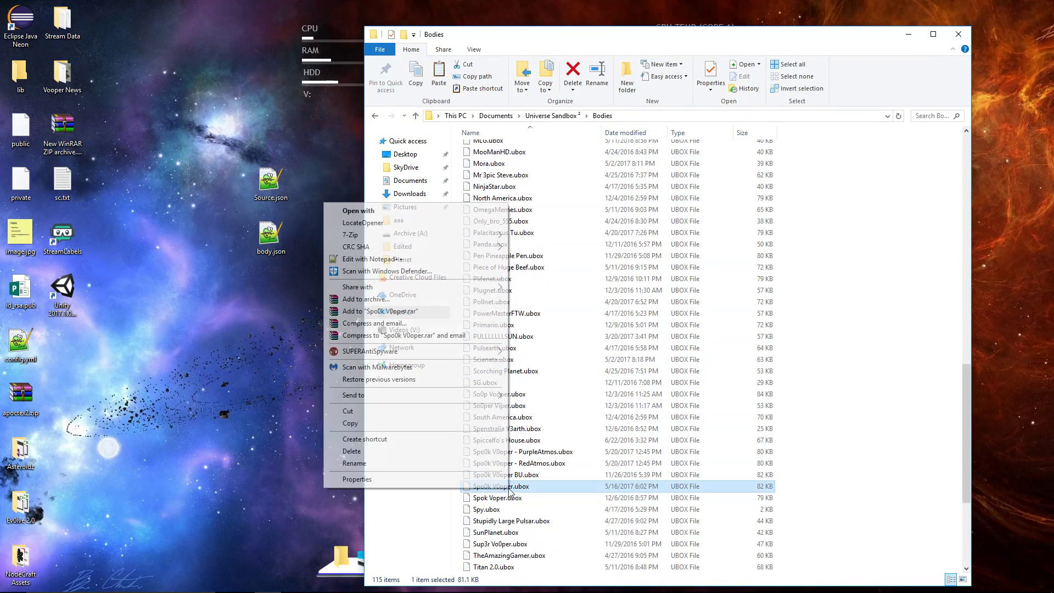
pyautogui.moveTo(371, 235)
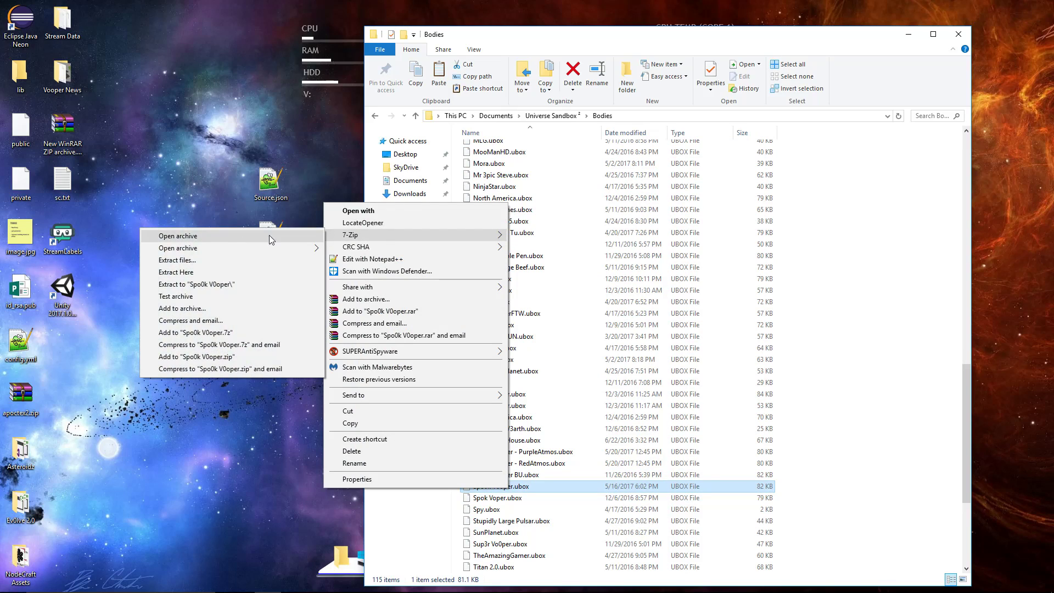
pyautogui.click(219, 240)
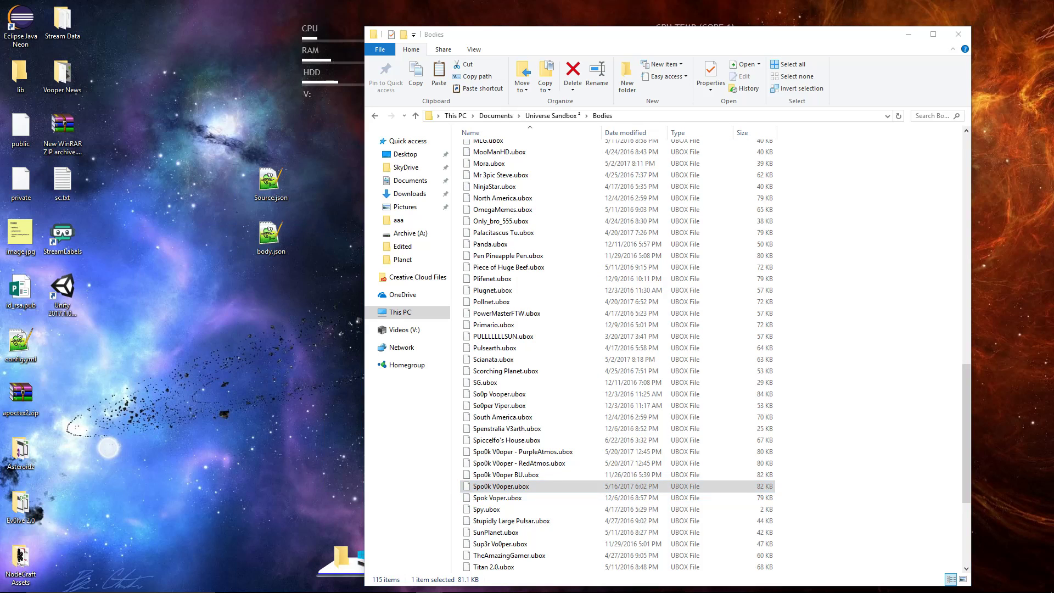
pyautogui.moveTo(665, 204); pyautogui.dragTo(896, 99)
# Step: Delete the old body.json and Source.json files from the desktop
pyautogui.click(269, 238)
pyautogui.press('Delete')
pyautogui.click(569, 346)
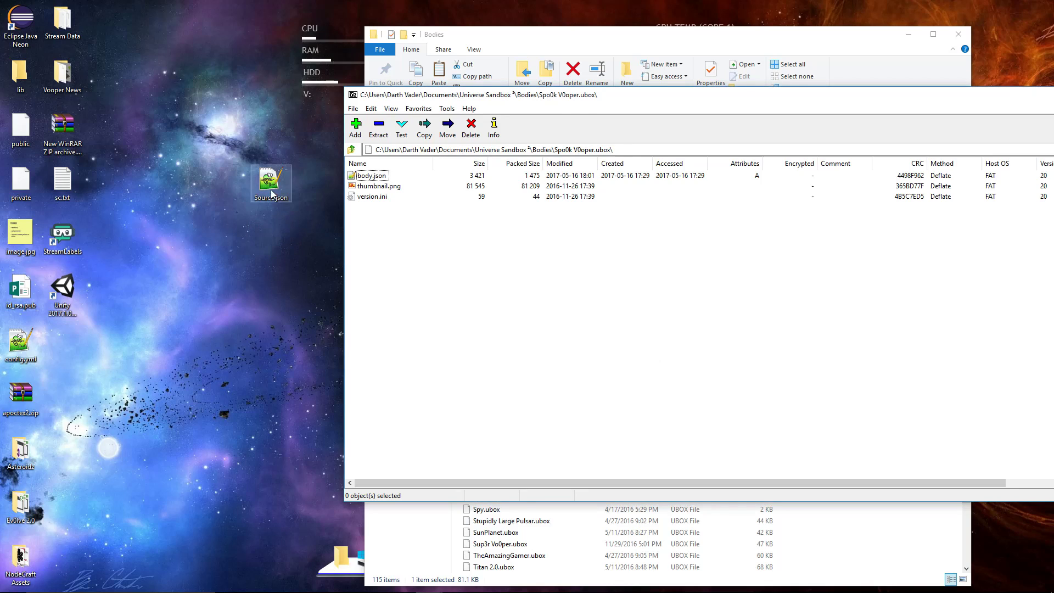
pyautogui.press('Delete')
pyautogui.click(570, 346)
# Step: Copy body.json out of the Spo0k V0oper.ubox archive onto the desktop and open the copy in Notepad++
pyautogui.click(372, 175)
pyautogui.moveTo(371, 175); pyautogui.dragTo(256, 213)
pyautogui.rightClick(267, 237)
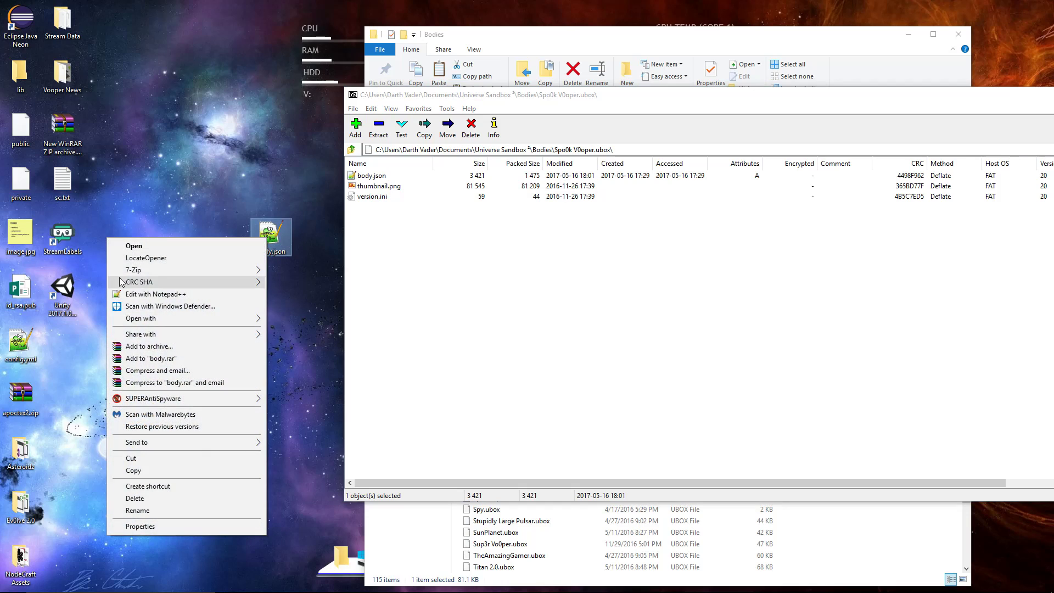
pyautogui.click(156, 294)
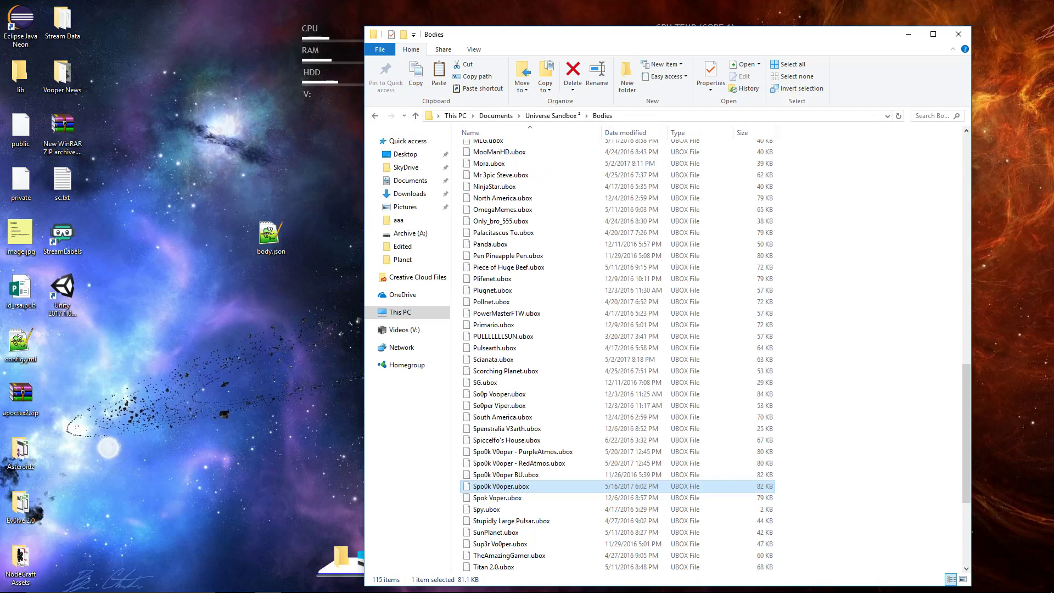
# Step: Look through the planet properties in body.json and examine the RGBA components of AtmosphereColor
pyautogui.scroll(3, 252, 173)
pyautogui.scroll(7, 251, 173)
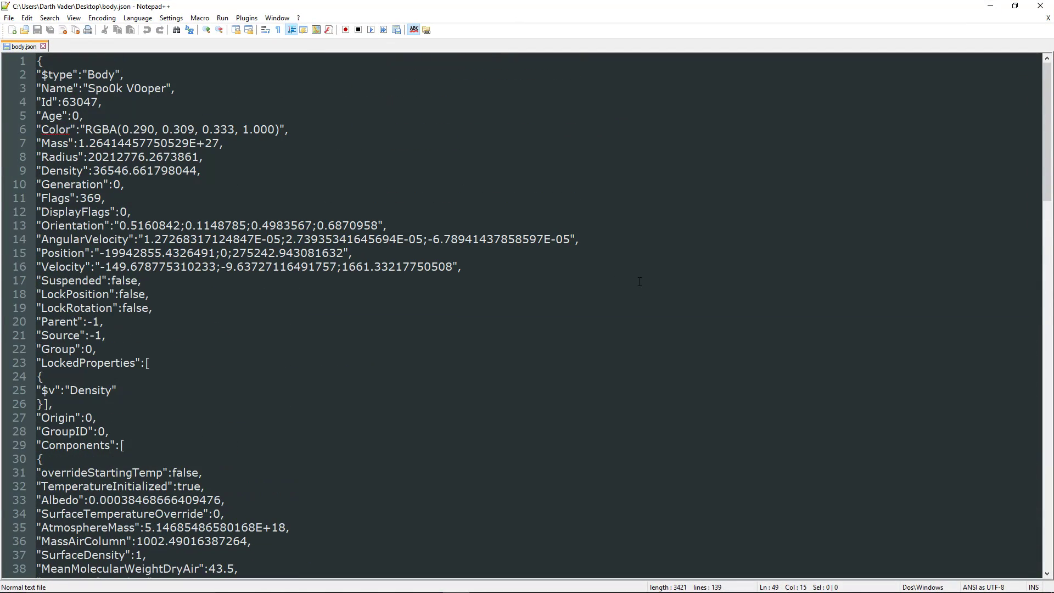
pyautogui.scroll(-9, 640, 282)
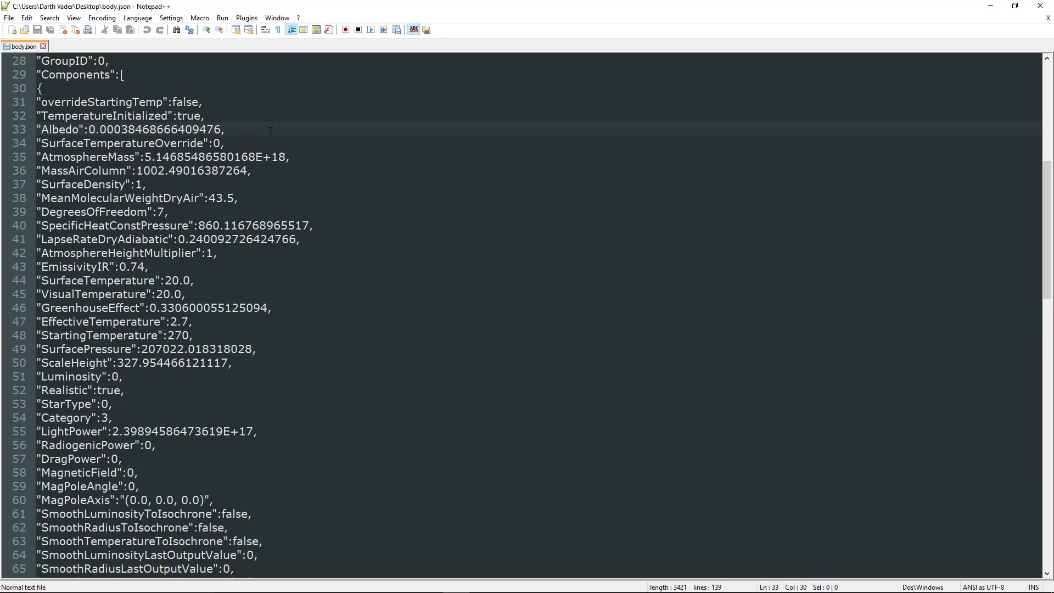
pyautogui.scroll(-4, 270, 132)
pyautogui.scroll(-4, 267, 140)
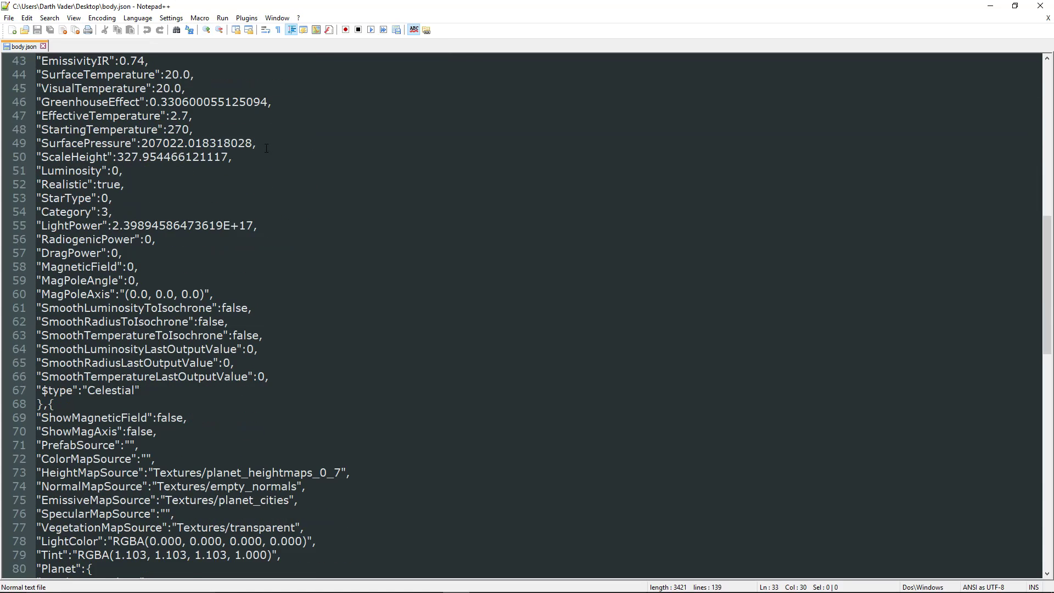
pyautogui.moveTo(298, 377); pyautogui.dragTo(37, 377)
pyautogui.click(328, 388)
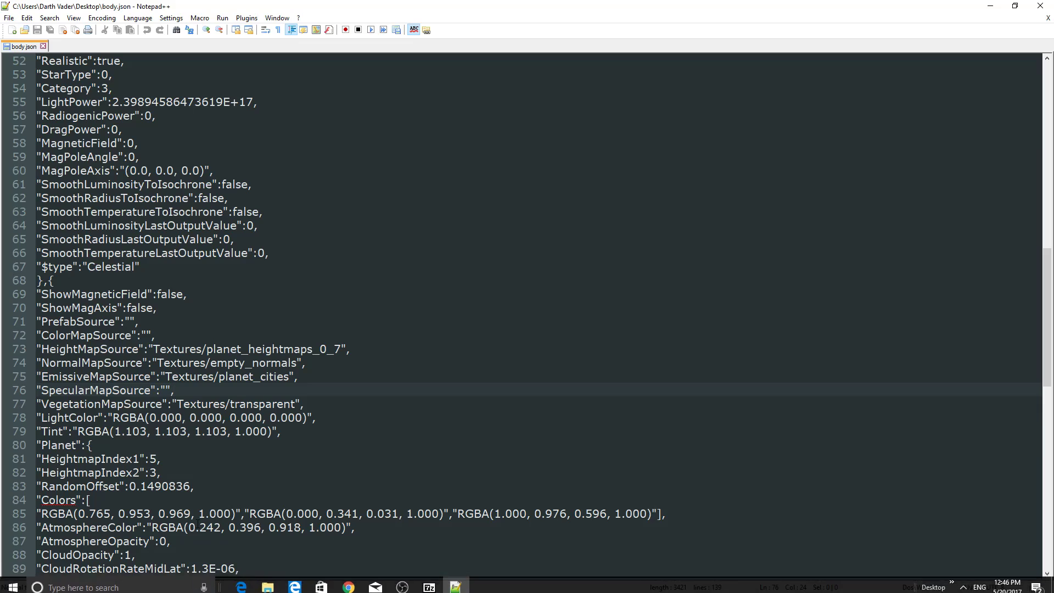
pyautogui.click(192, 527)
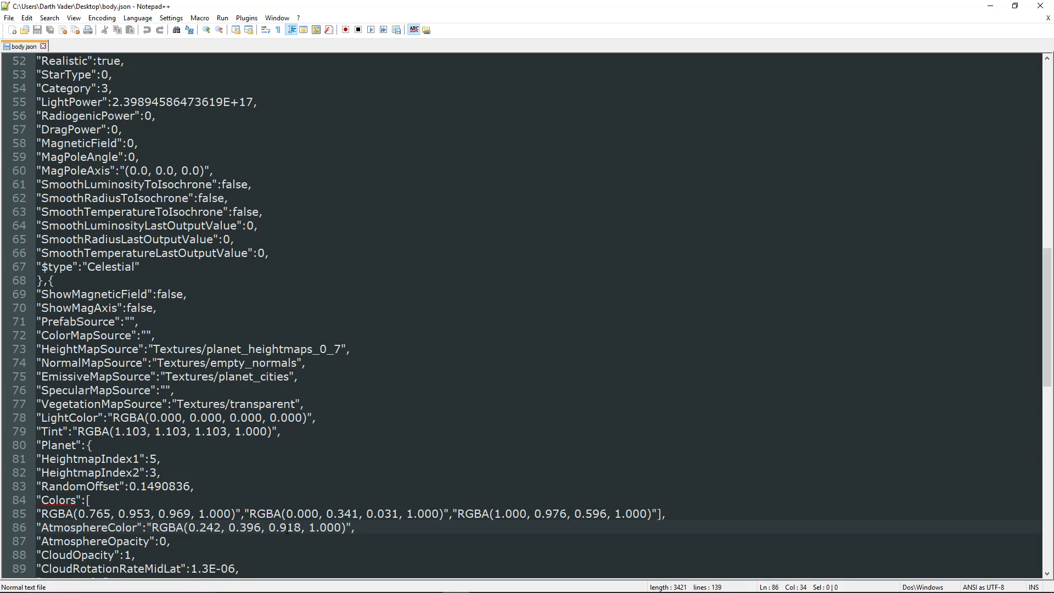
pyautogui.moveTo(303, 528); pyautogui.dragTo(341, 528)
pyautogui.click(358, 541)
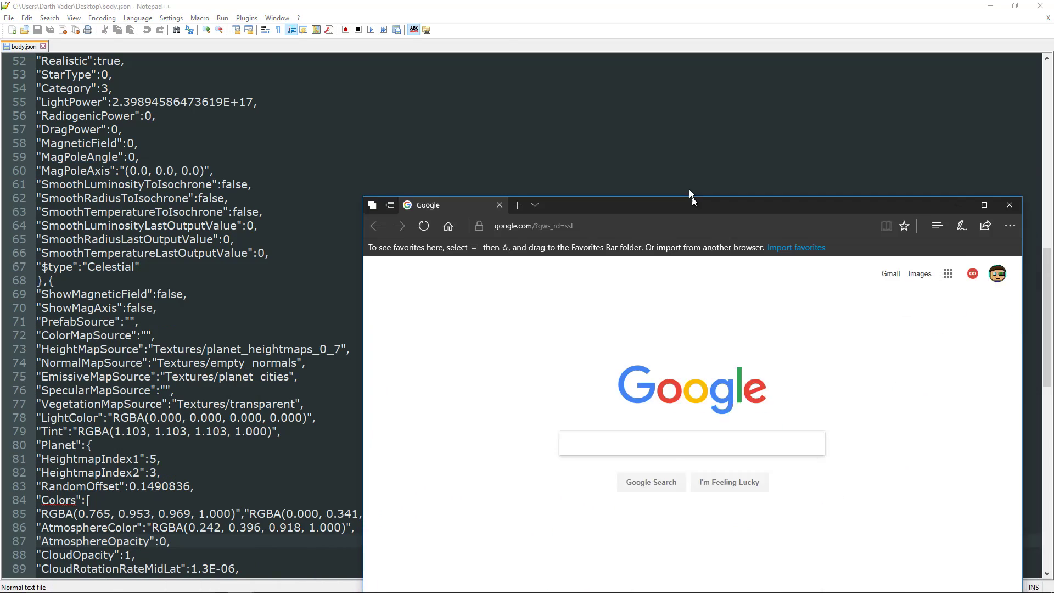
# Step: Switch to the Edge browser, search for "color picker rgb", and open the w3schools HTML Color Picker page
pyautogui.moveTo(689, 196); pyautogui.dragTo(675, 36)
pyautogui.click(541, 63)
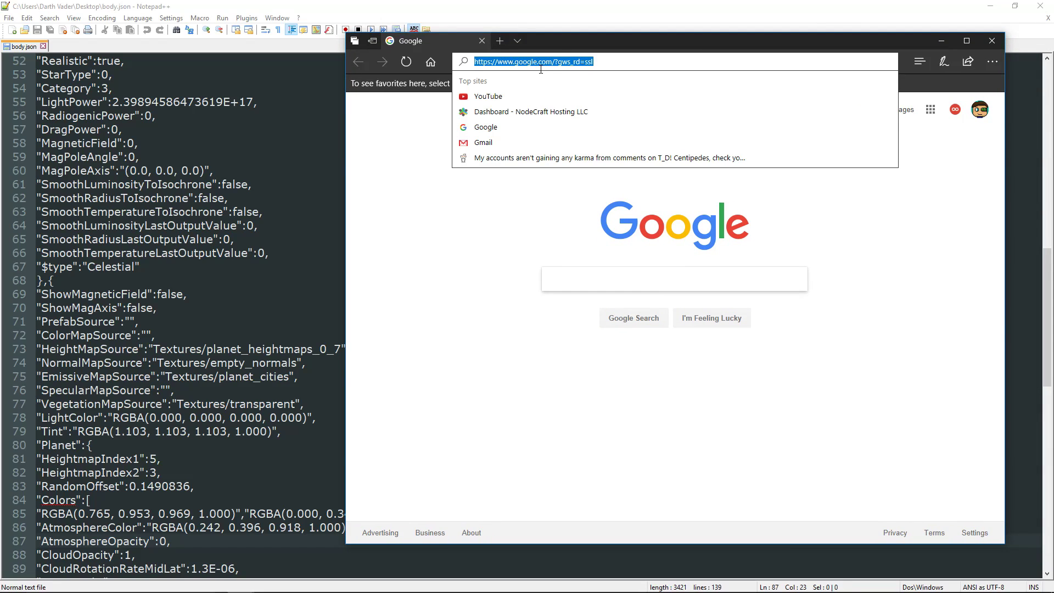
pyautogui.write('color ')
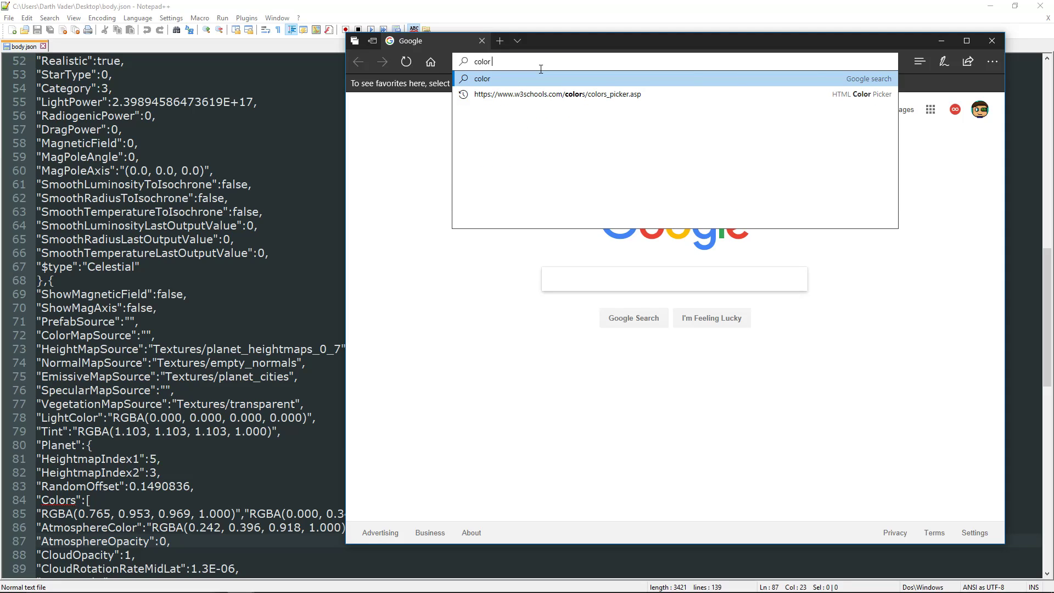
pyautogui.write('picker rgba')
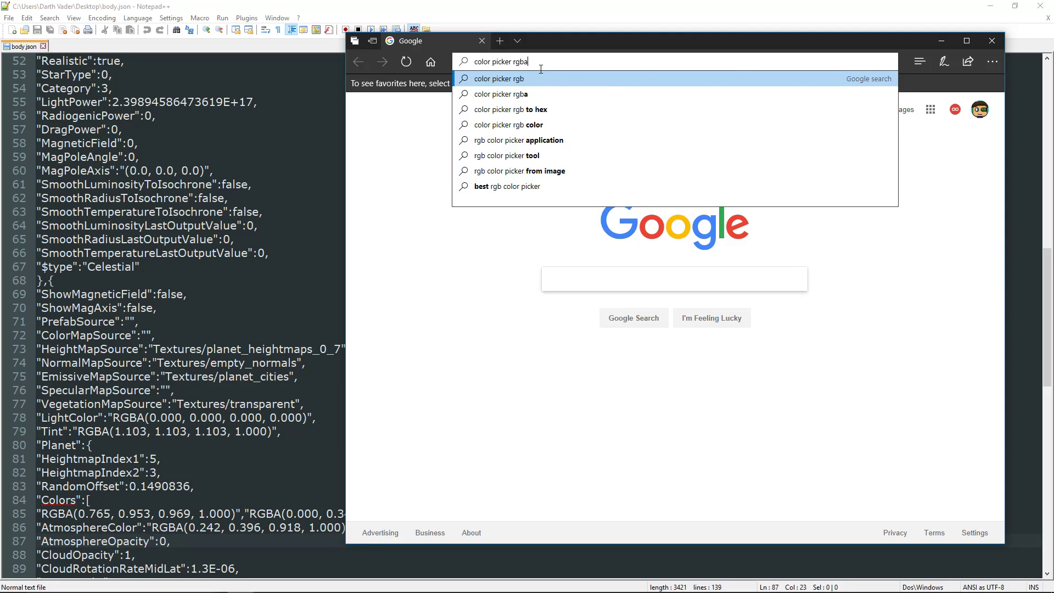
pyautogui.press('BackSpace')
pyautogui.press('Return')
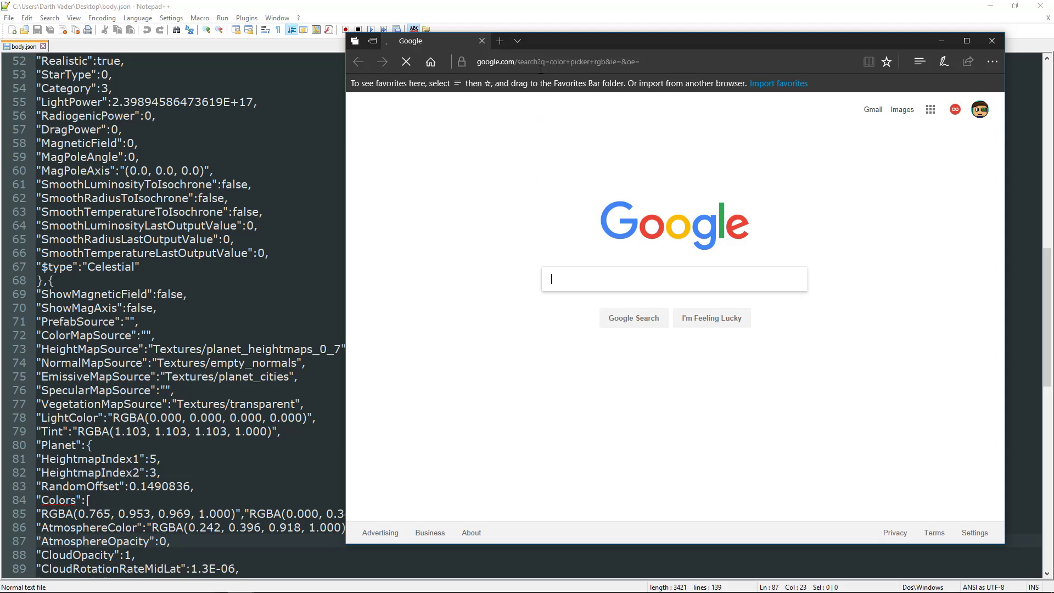
pyautogui.click(500, 195)
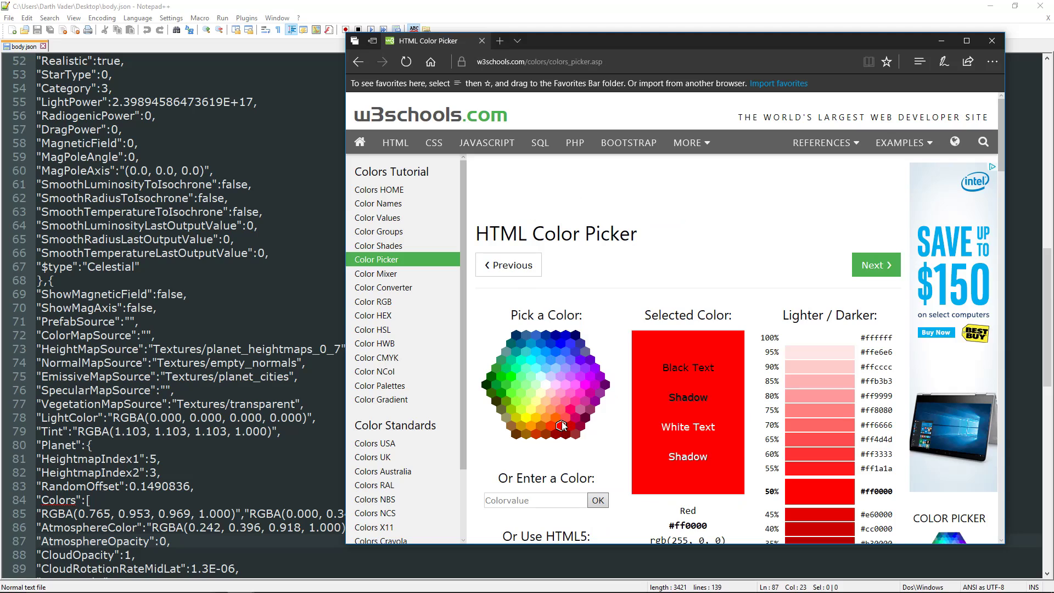
# Step: Pick the purple #cc00cc in the color picker and bring its RGB values into view
pyautogui.click(596, 386)
pyautogui.scroll(-1, 660, 416)
pyautogui.scroll(-1, 660, 417)
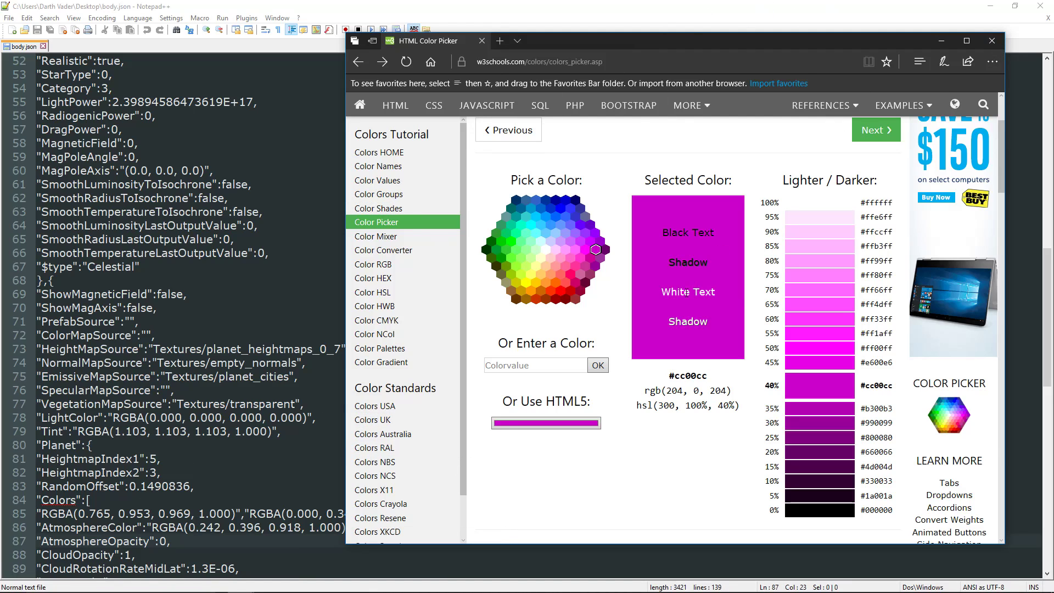
# Step: Open the Windows Calculator and arrange it beside the browser window
pyautogui.moveTo(101, 589)
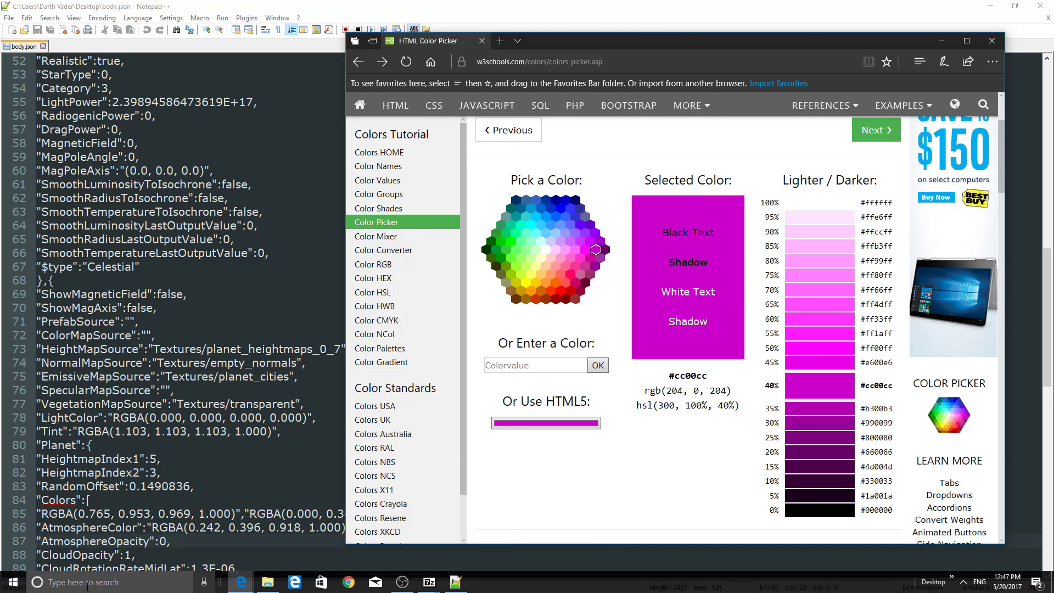
pyautogui.click(15, 583)
pyautogui.write('calcul')
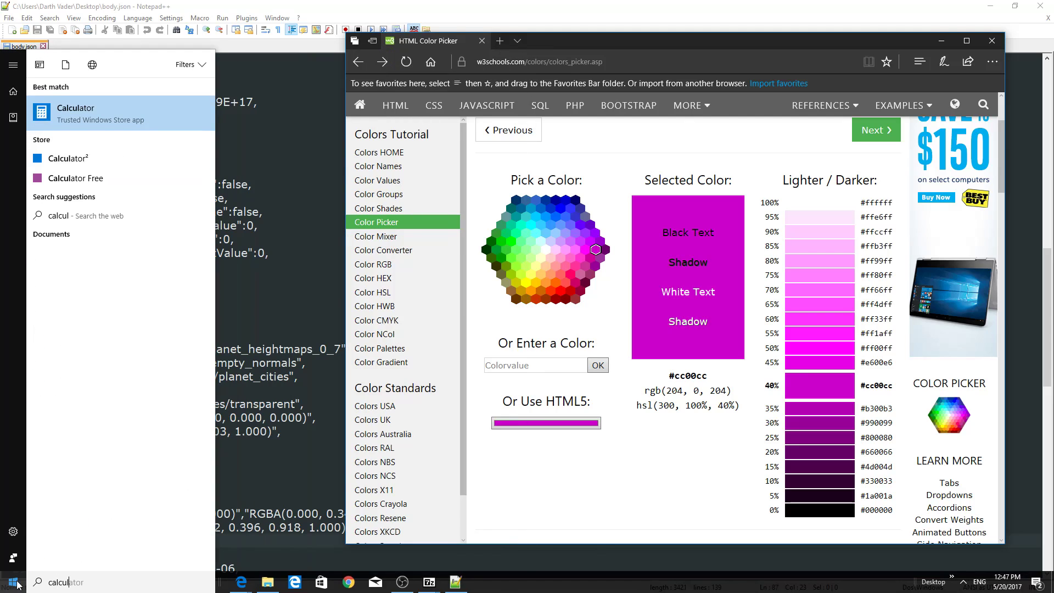
pyautogui.click(171, 104)
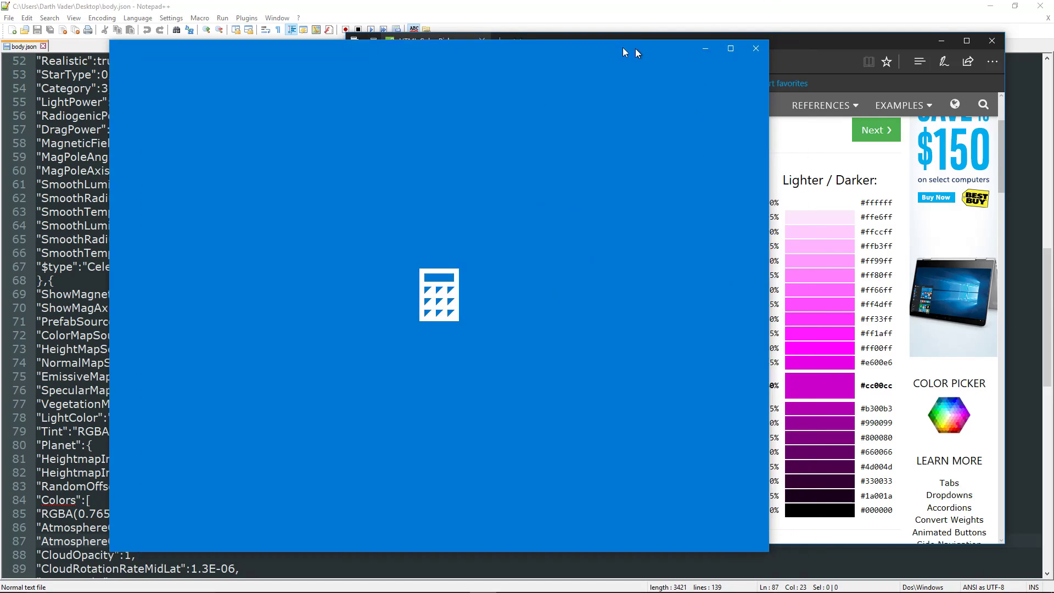
pyautogui.moveTo(636, 49); pyautogui.dragTo(547, 50)
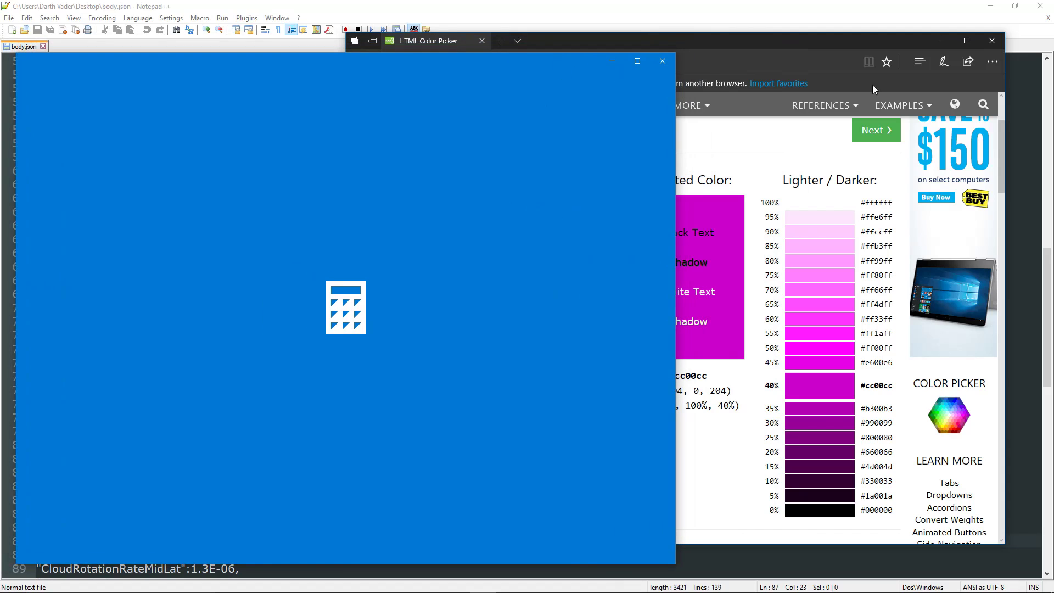
pyautogui.moveTo(865, 48); pyautogui.dragTo(936, 56)
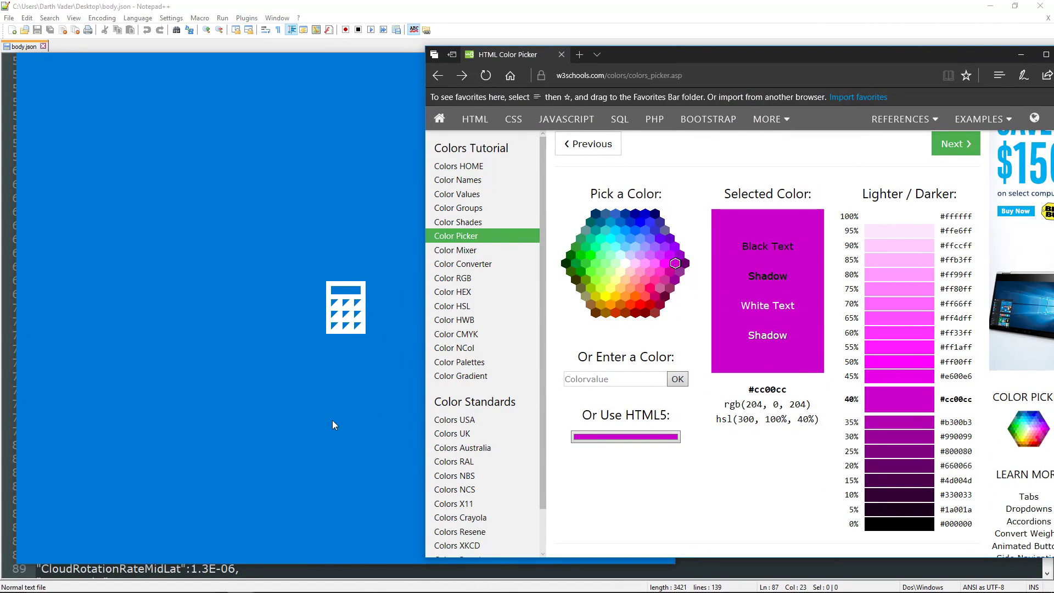
# Step: Calculate 204 ÷ 255 to convert the color component, and close Calculator
pyautogui.write('20')
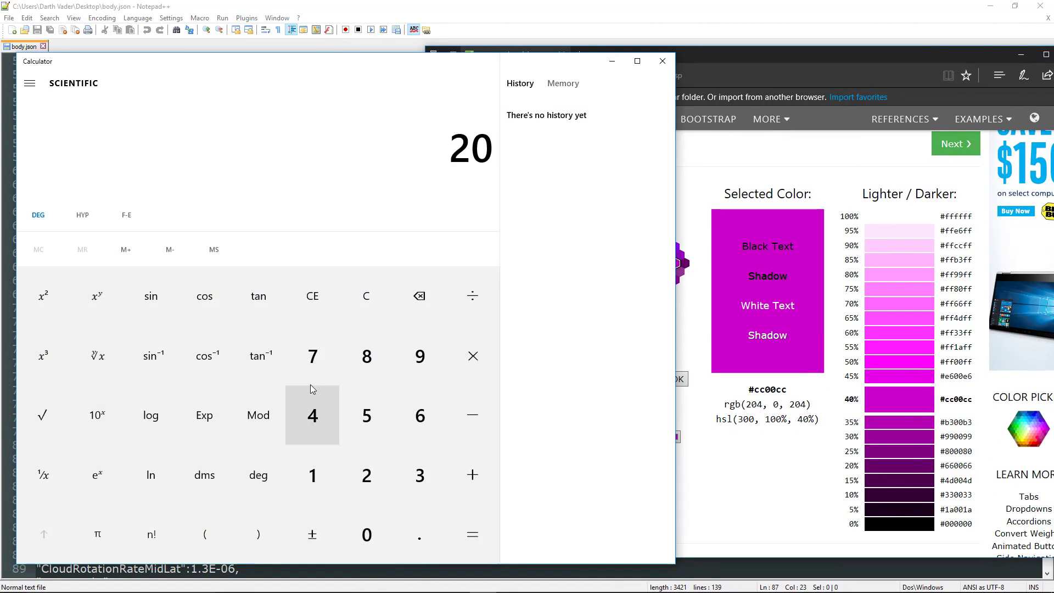
pyautogui.click(314, 418)
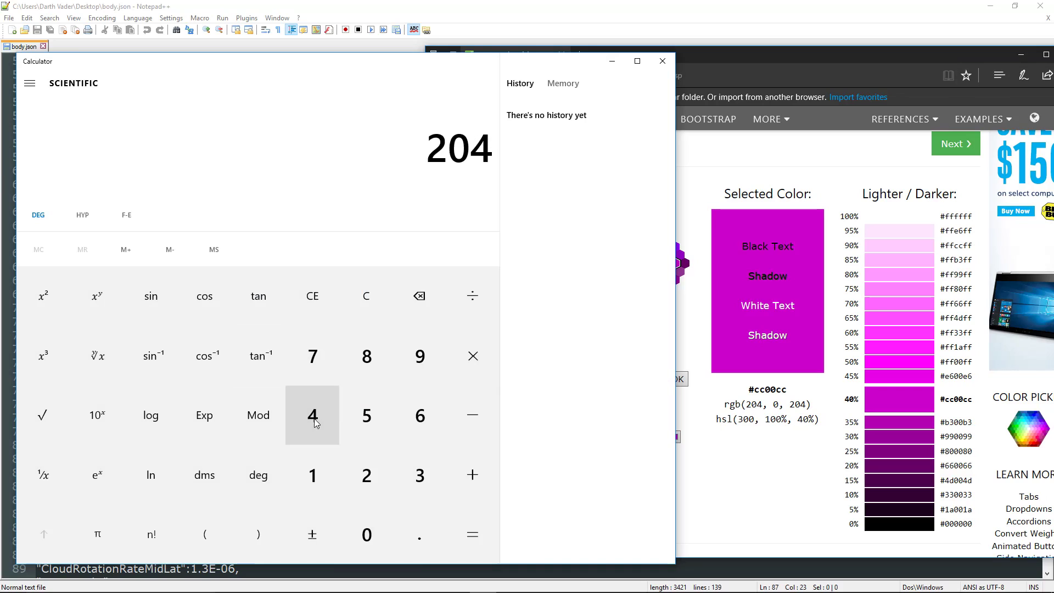
pyautogui.click(471, 303)
pyautogui.click(366, 475)
pyautogui.click(367, 416)
pyautogui.click(366, 415)
pyautogui.click(472, 534)
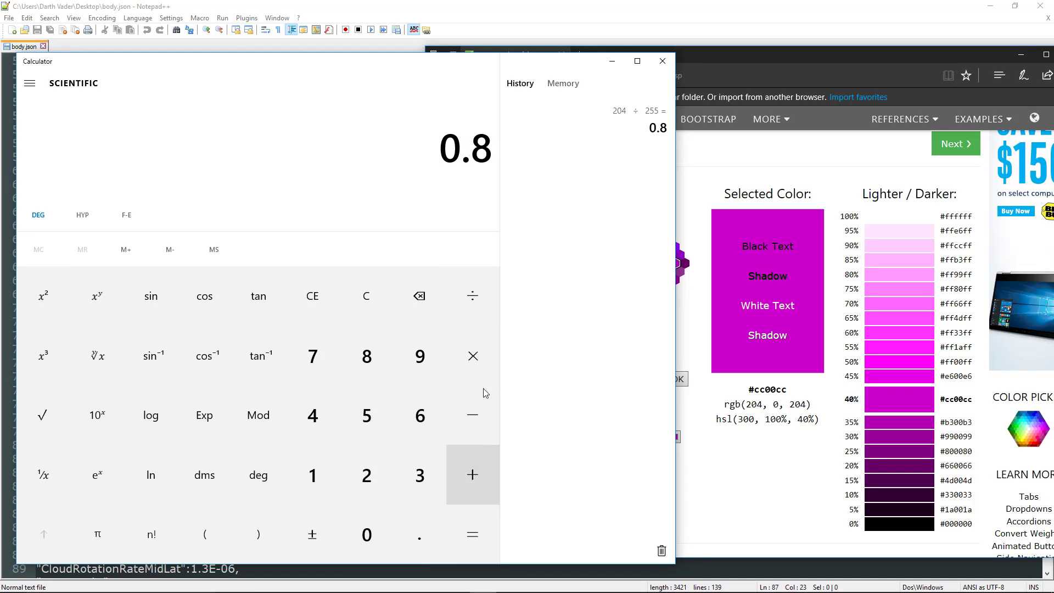
pyautogui.click(664, 60)
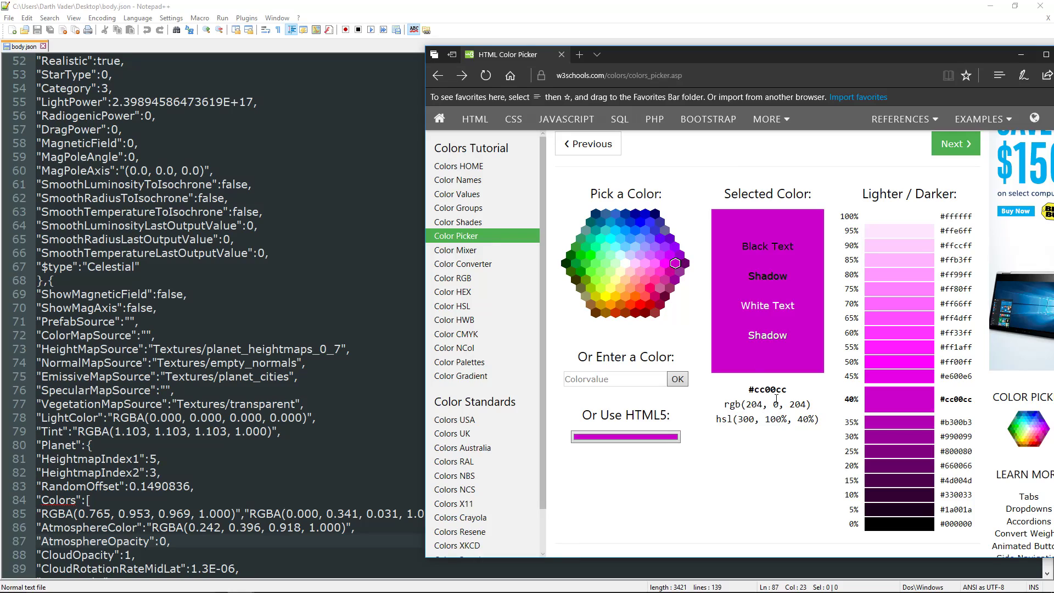
# Step: Return to body.json in Notepad++ and set the red component of AtmosphereColor to 0.8
pyautogui.click(271, 432)
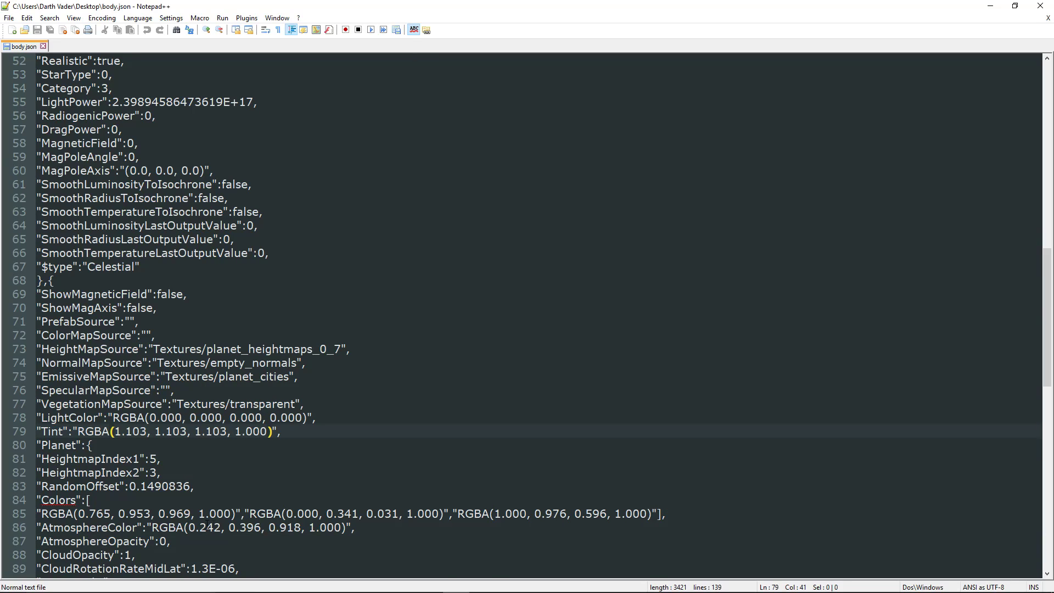
pyautogui.click(221, 527)
pyautogui.press('BackSpace')
pyautogui.press('BackSpace')
pyautogui.press('BackSpace')
pyautogui.write('8')
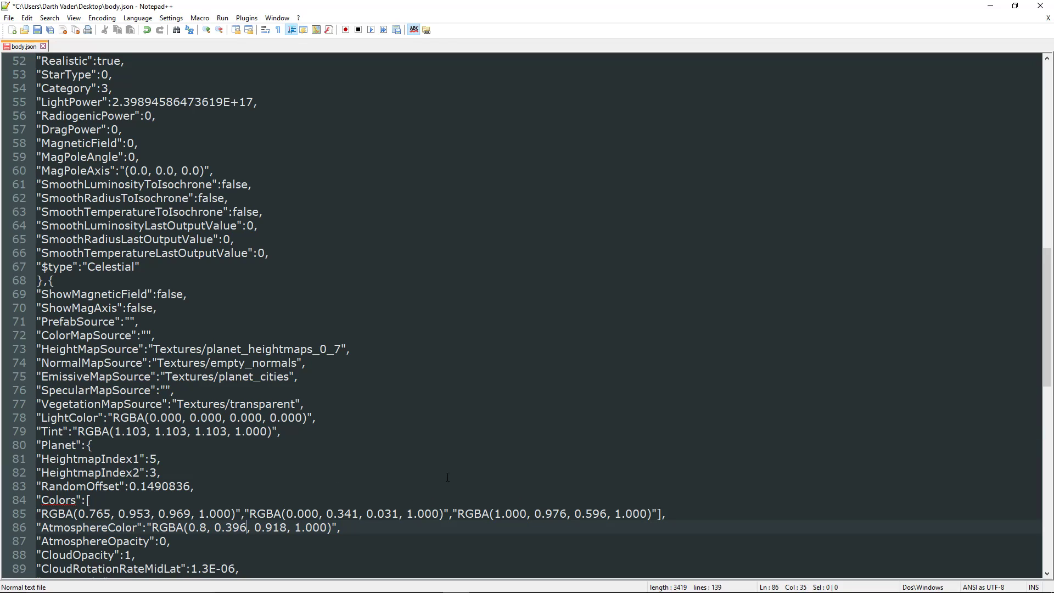
# Step: Set the green component of AtmosphereColor to 0.0 and the blue component to 0.8, and save body.json
pyautogui.press('BackSpace')
pyautogui.press('BackSpace')
pyautogui.press('BackSpace')
pyautogui.write('0')
pyautogui.press('BackSpace')
pyautogui.press('BackSpace')
pyautogui.press('BackSpace')
pyautogui.write('8')
pyautogui.click(447, 476)
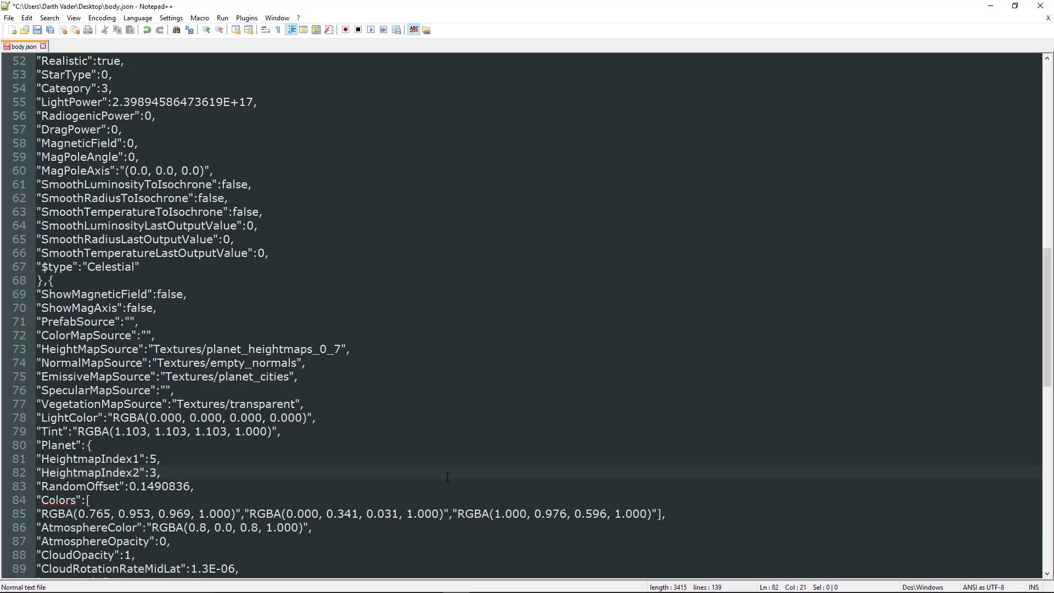
pyautogui.hotkey('ctrl', 's')
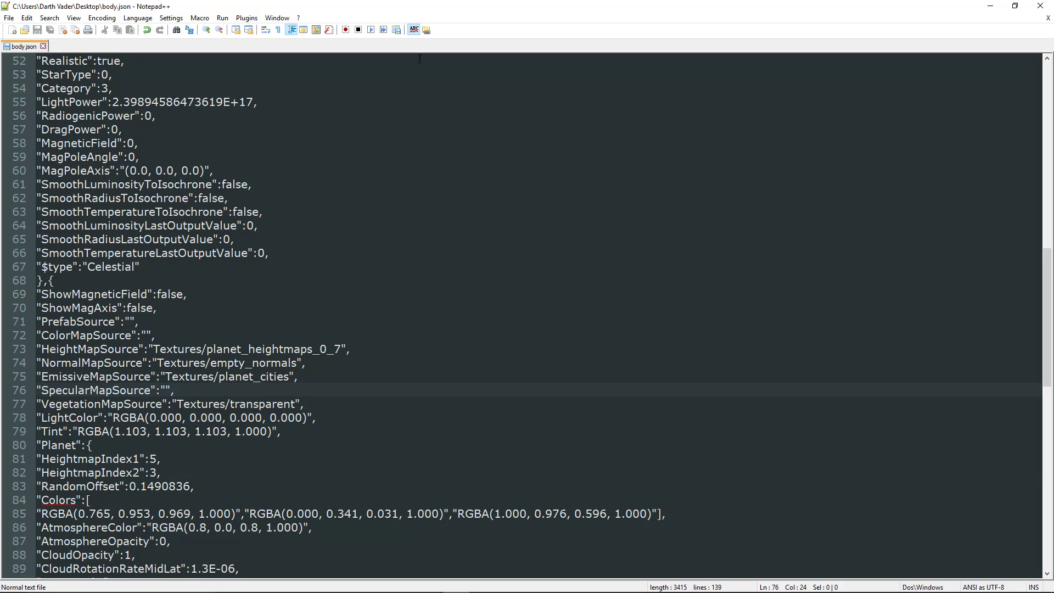
# Step: Move the Notepad++ and Bodies windows aside and bring the Spo0k V0oper - PurpleAtmos.ubox archive window next to the desktop files
pyautogui.moveTo(502, 2); pyautogui.dragTo(1, 99)
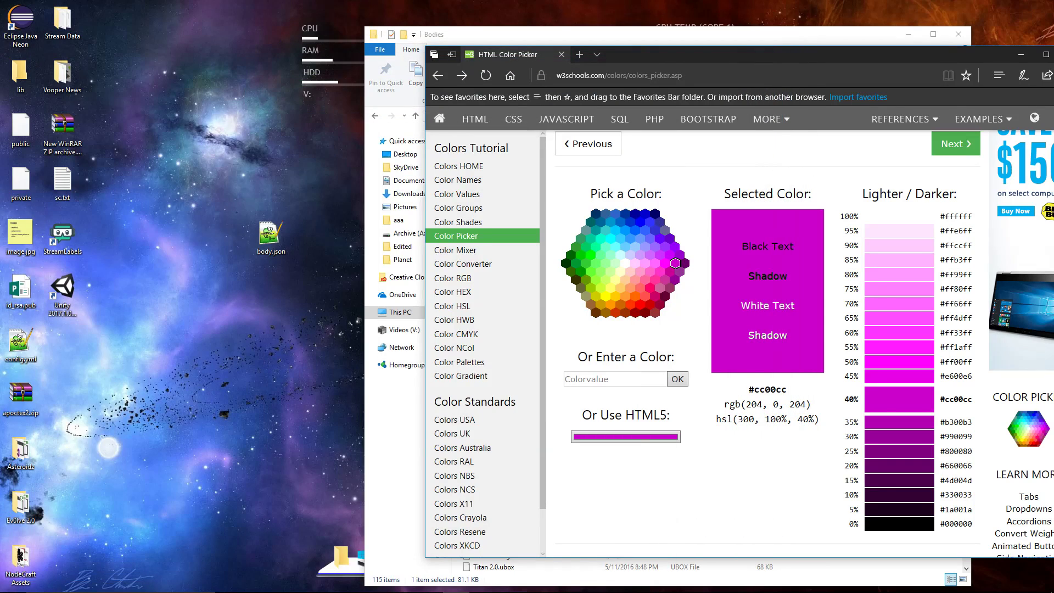
pyautogui.moveTo(535, 31); pyautogui.dragTo(560, 31)
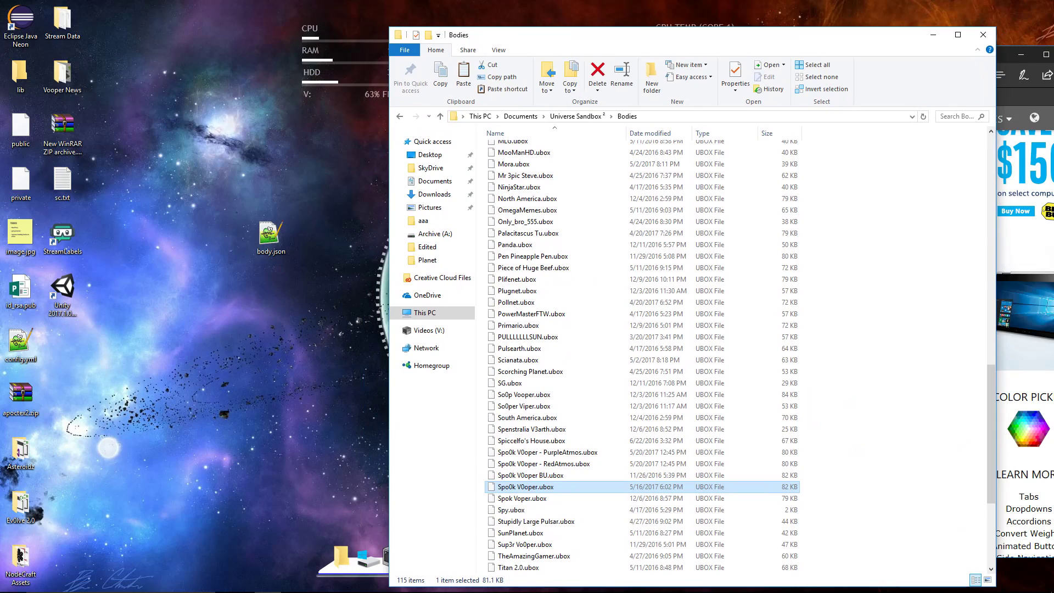
pyautogui.moveTo(0, 211); pyautogui.dragTo(299, 192)
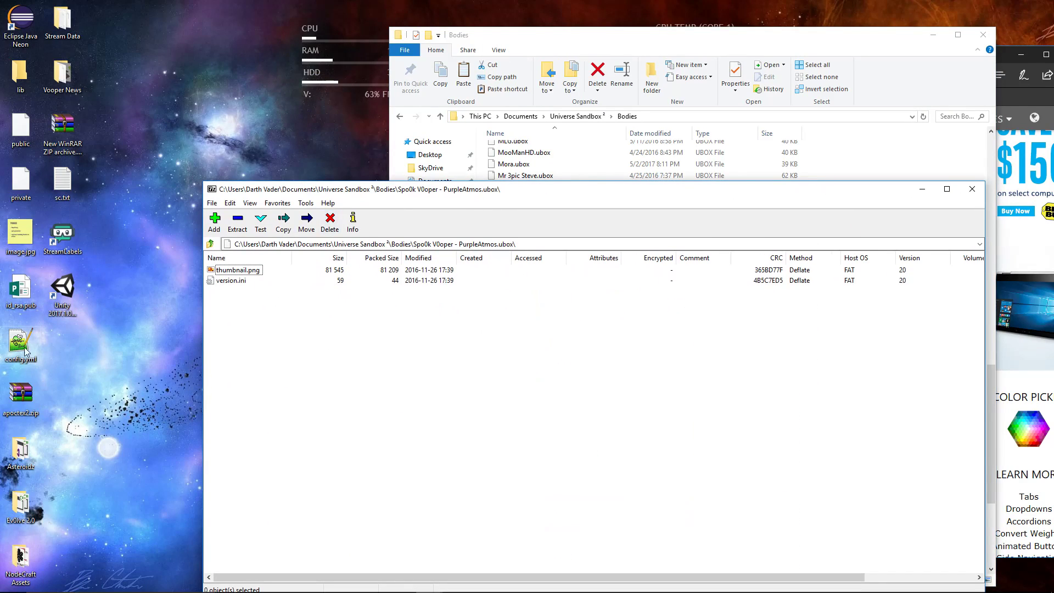
# Step: Add the edited body.json from the desktop to the Spo0k V0oper - PurpleAtmos.ubox archive and move the archive window aside
pyautogui.moveTo(375, 193); pyautogui.dragTo(355, 265)
pyautogui.moveTo(270, 233); pyautogui.dragTo(264, 398)
pyautogui.click(524, 347)
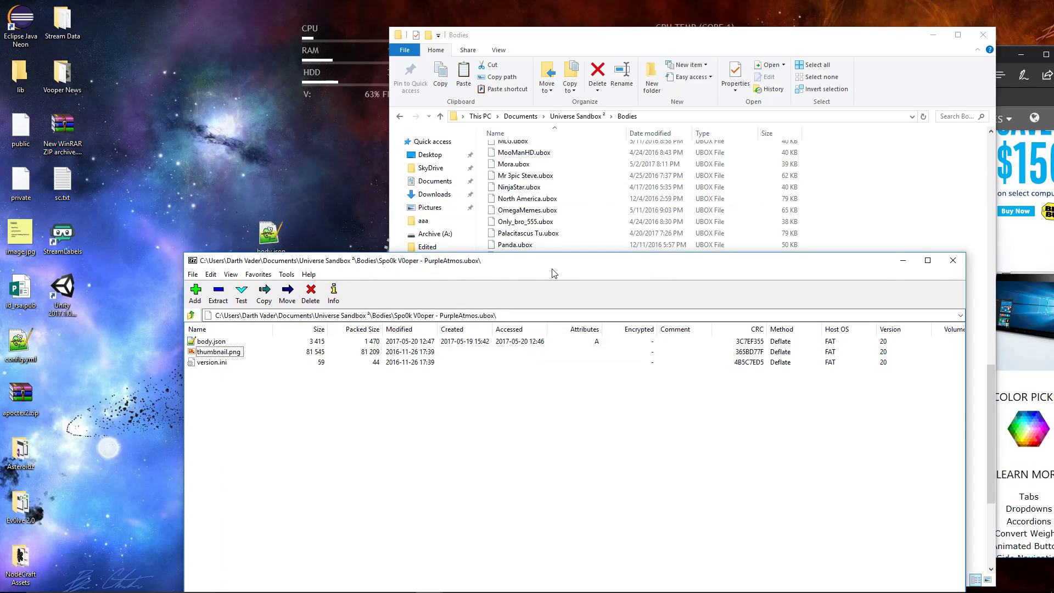
pyautogui.moveTo(554, 268); pyautogui.dragTo(0, 126)
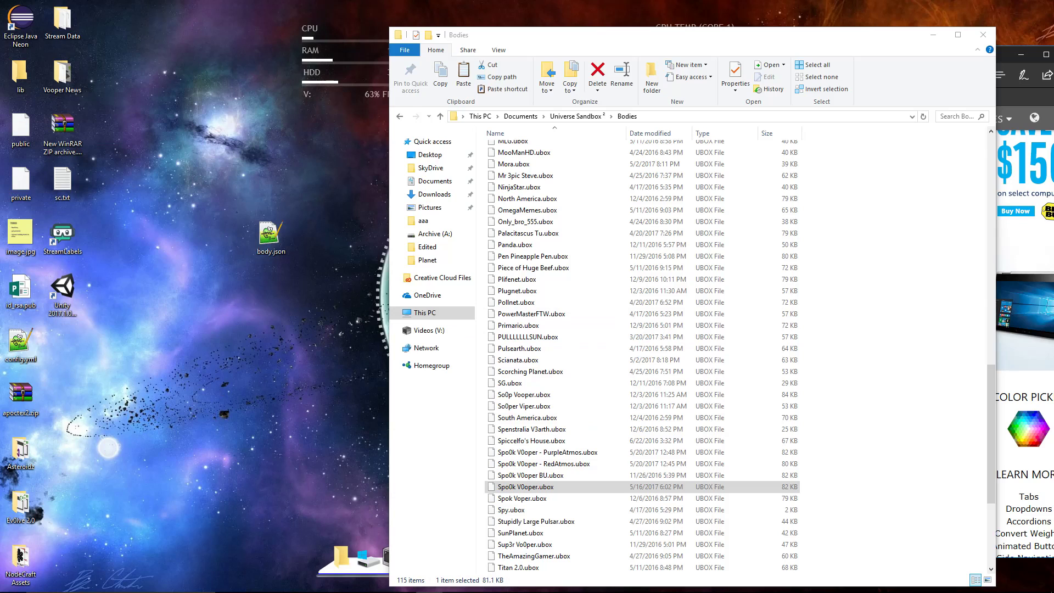
# Step: Set the blue component of AtmosphereColor in body.json to 0.0, then save the file and close Notepad++
pyautogui.moveTo(0, 199); pyautogui.dragTo(527, 0)
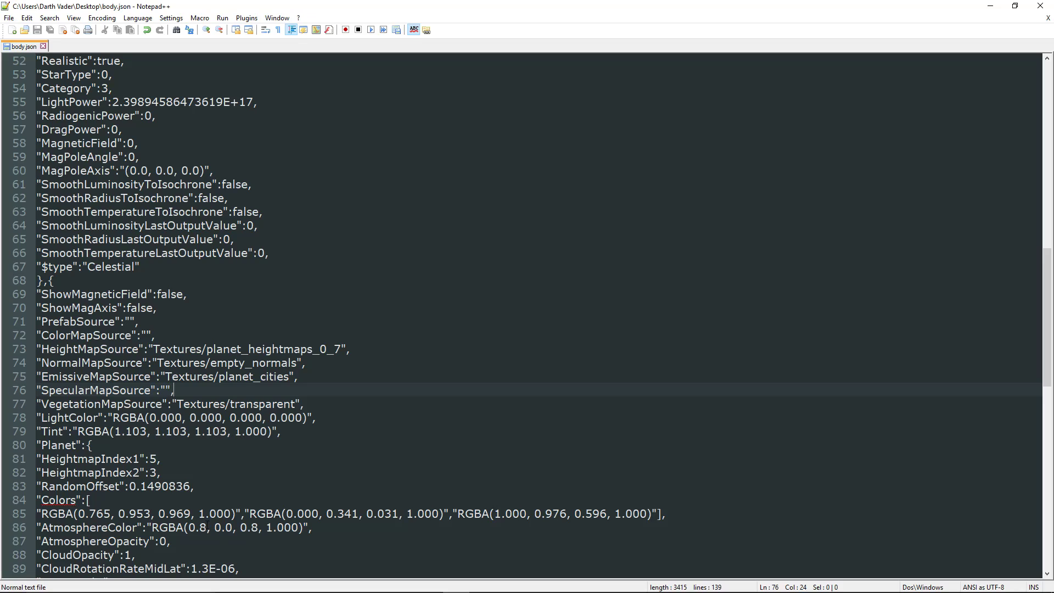
pyautogui.click(261, 527)
pyautogui.press('BackSpace')
pyautogui.write('0')
pyautogui.click(456, 479)
pyautogui.hotkey('ctrl', 's')
pyautogui.click(384, 334)
pyautogui.click(1039, 6)
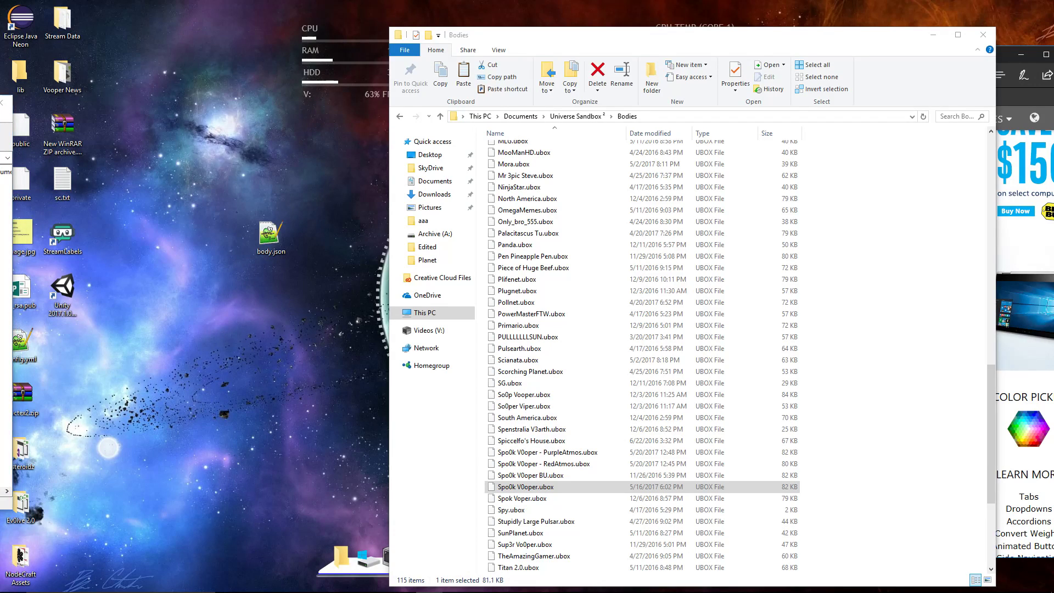
# Step: Add the updated body.json to the Spo0k V0oper - RedAtmos.ubox archive and put its window away
pyautogui.moveTo(0, 249); pyautogui.dragTo(391, 118)
pyautogui.moveTo(251, 243); pyautogui.dragTo(512, 330)
pyautogui.click(532, 346)
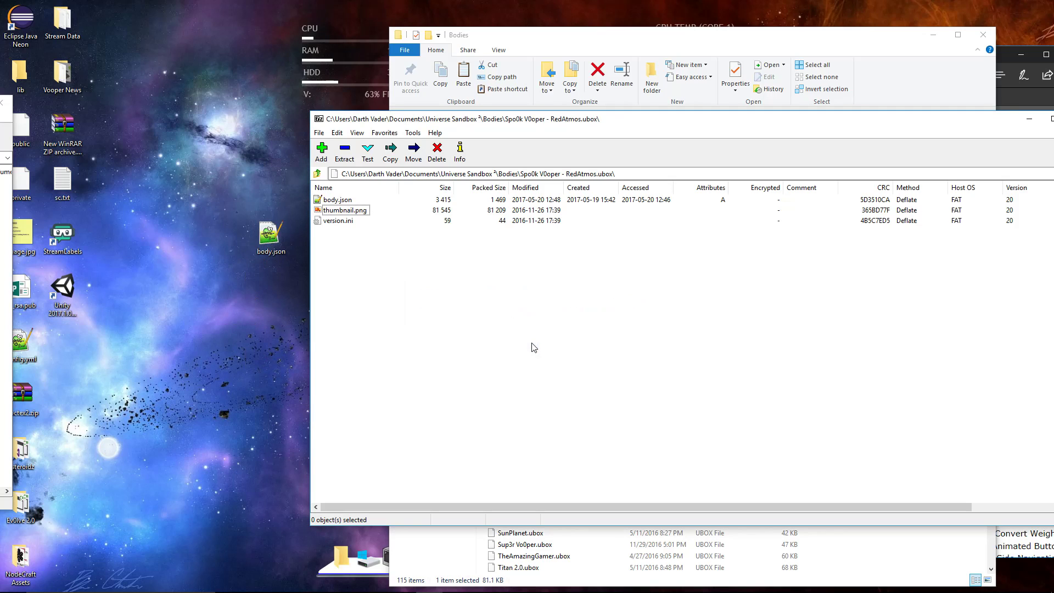
pyautogui.click(1029, 118)
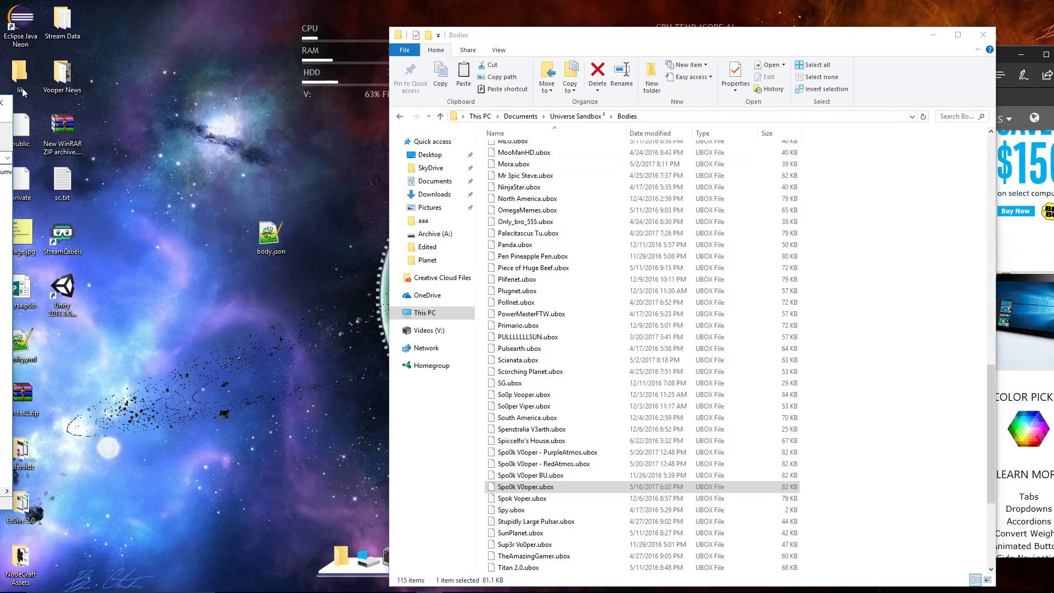
# Step: Clear the desktop by closing the PurpleAtmos archive window, the Bodies folder and the HTML Color Picker page
pyautogui.click(2, 102)
pyautogui.click(983, 34)
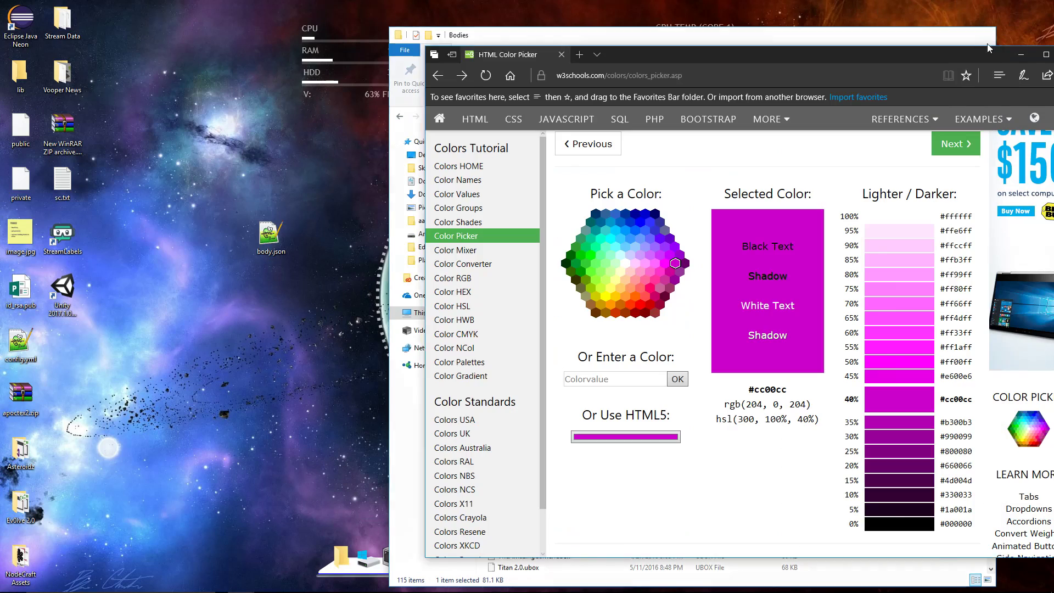
pyautogui.moveTo(914, 50); pyautogui.dragTo(648, 69)
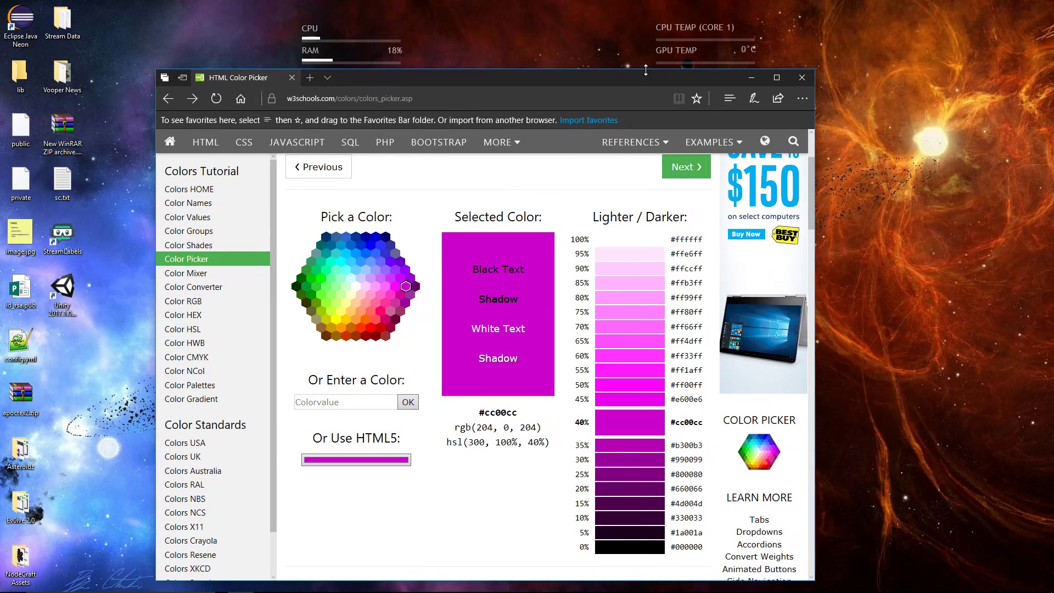
pyautogui.click(801, 79)
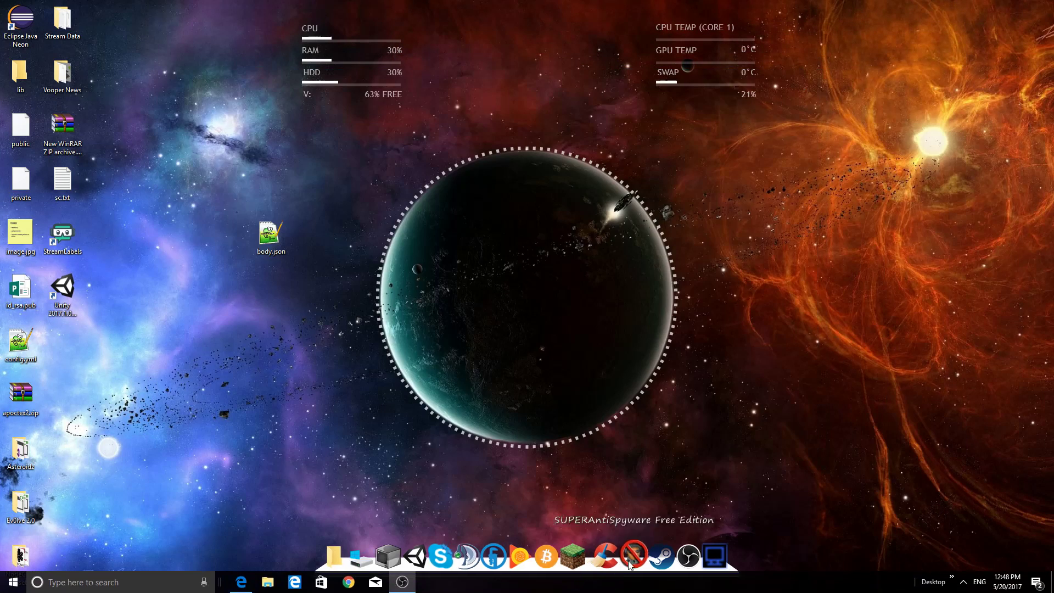
# Step: Launch Universe Sandbox and start a new, empty simulation
pyautogui.click(651, 551)
pyautogui.click(177, 141)
pyautogui.click(552, 334)
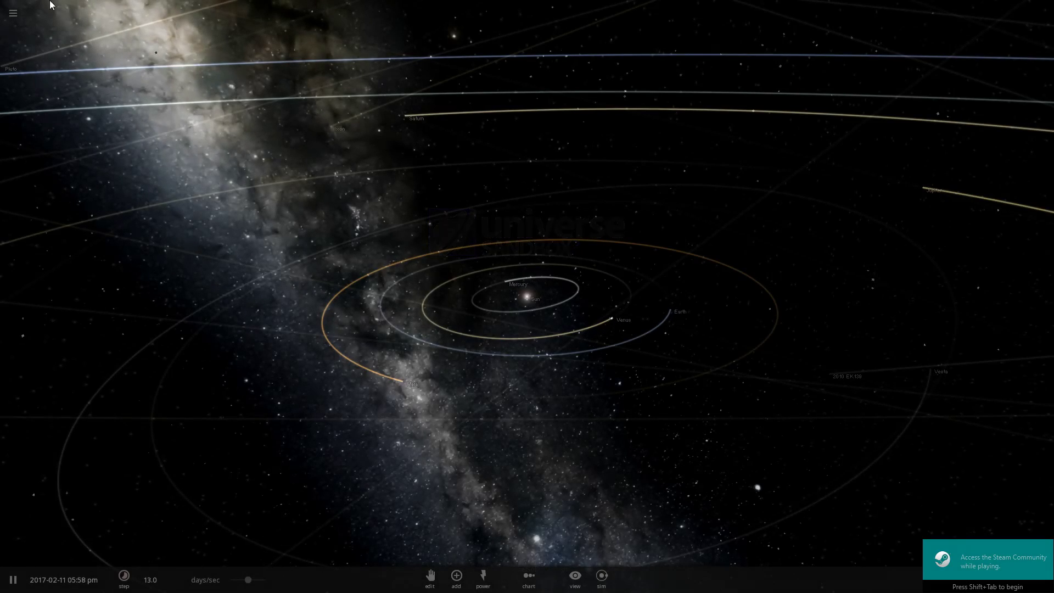
pyautogui.click(13, 13)
pyautogui.click(51, 142)
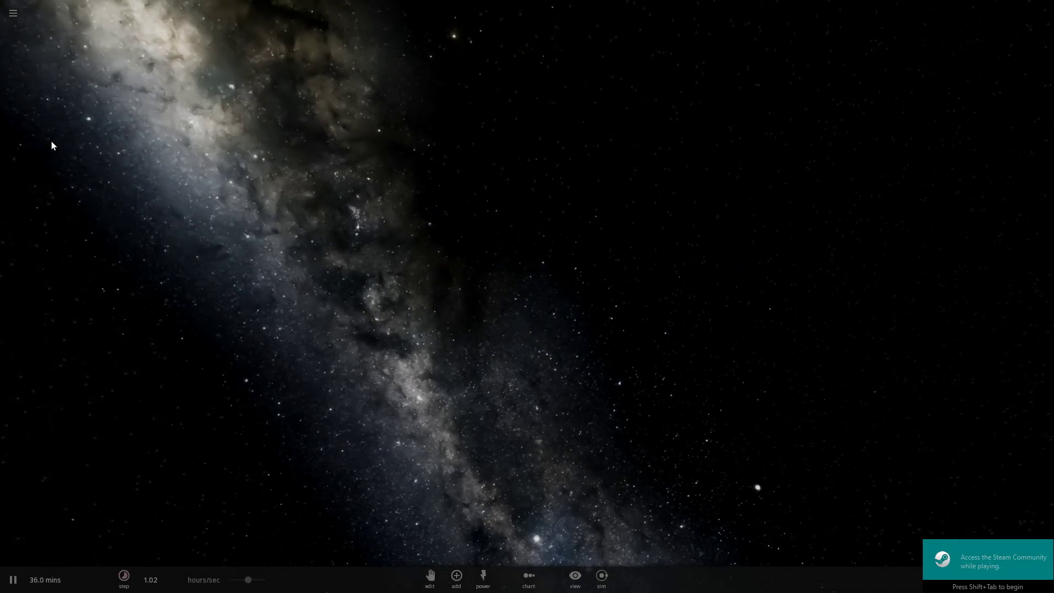
# Step: Add the Spo0k V0oper - PurpleAtmos planet from the user objects to the empty simulation and pause it
pyautogui.click(455, 575)
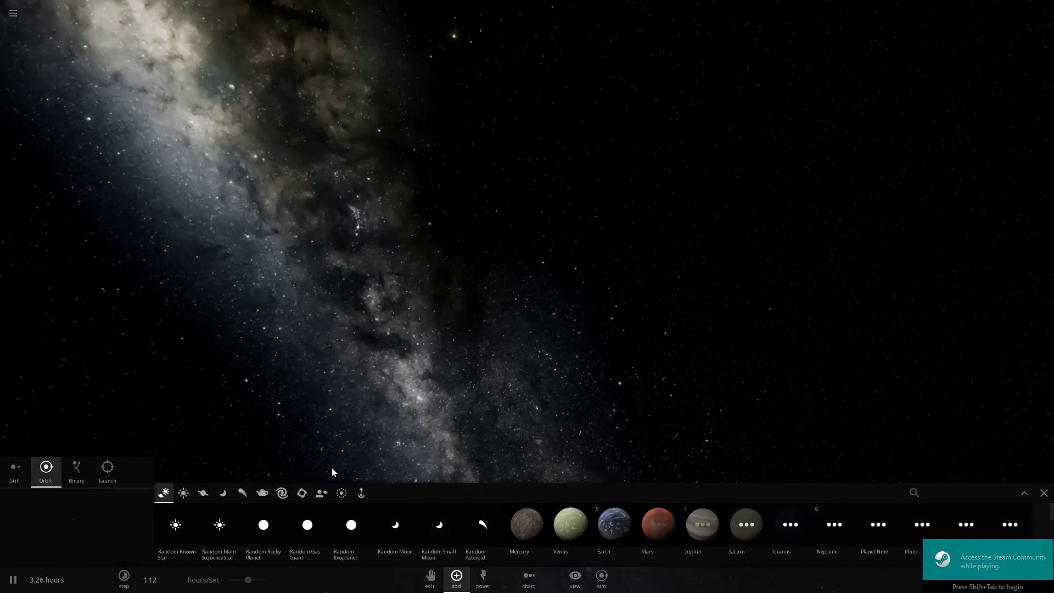
pyautogui.click(321, 492)
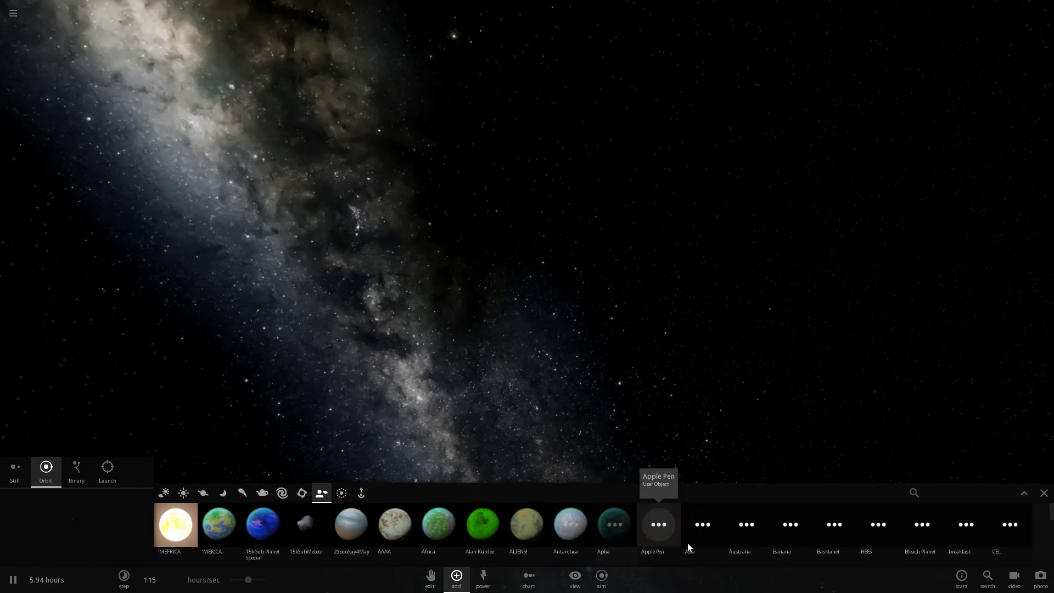
pyautogui.scroll(-5, 729, 545)
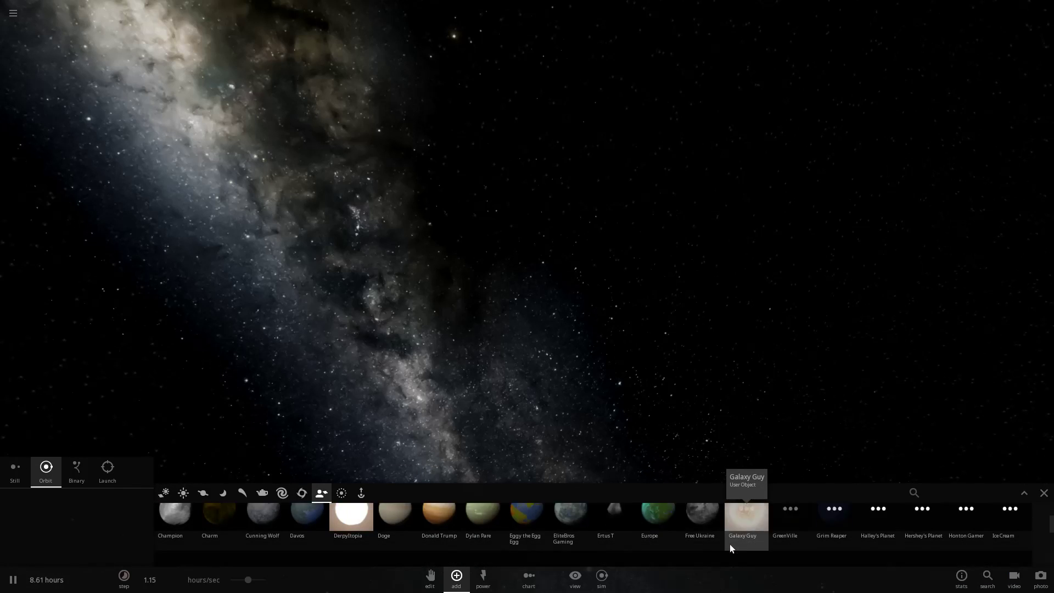
pyautogui.scroll(-5, 693, 538)
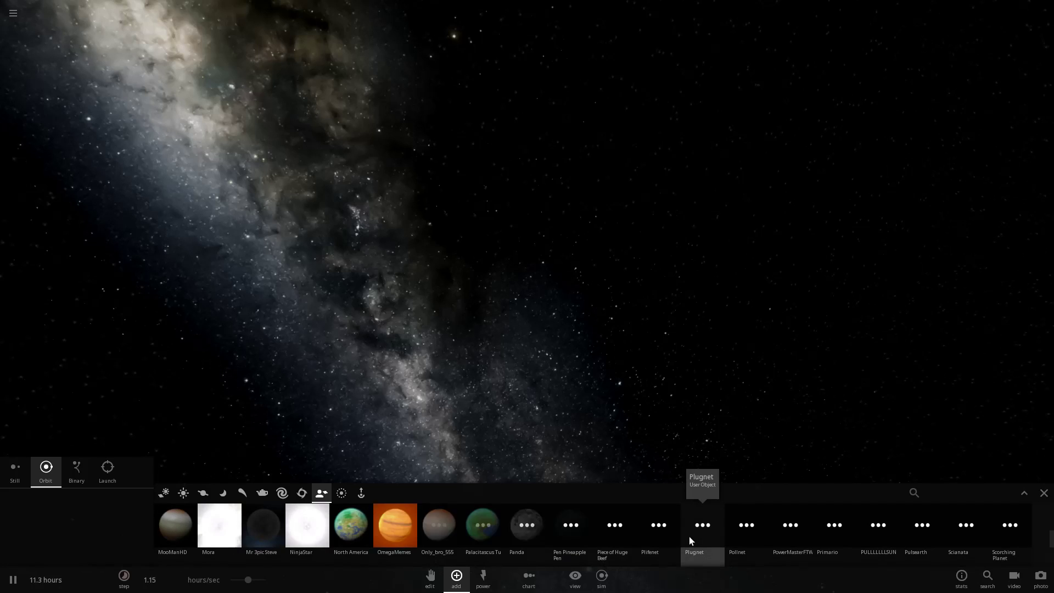
pyautogui.scroll(-3, 686, 532)
pyautogui.scroll(3, 676, 525)
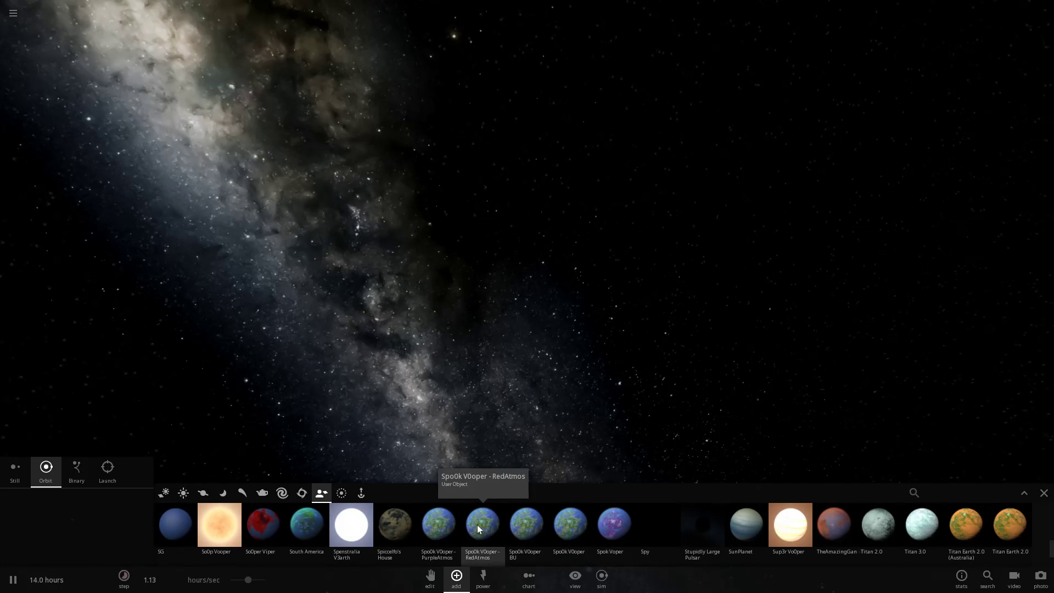
pyautogui.click(442, 531)
pyautogui.click(497, 262)
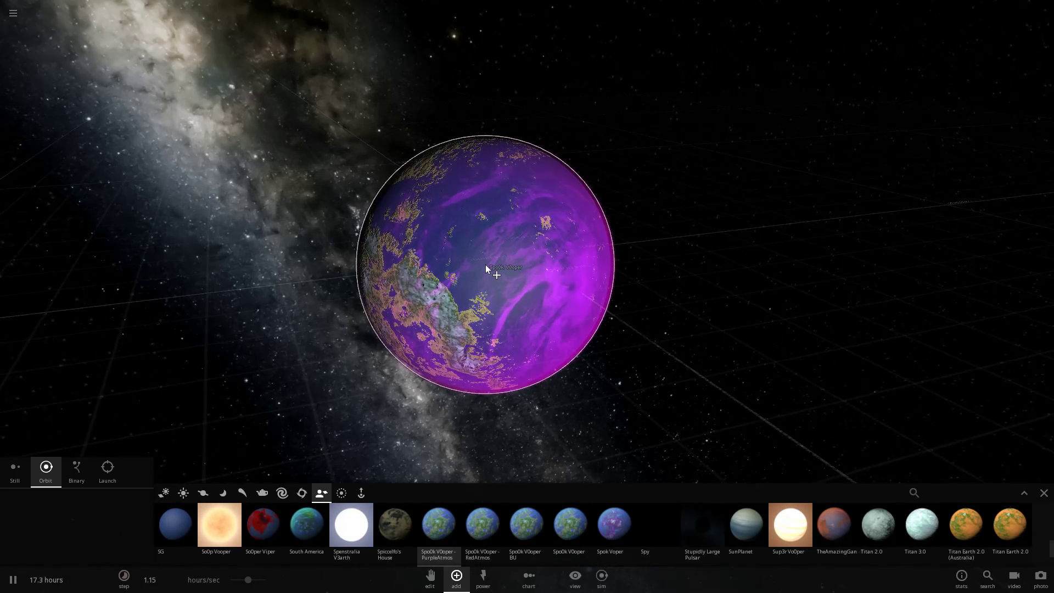
pyautogui.press('space')
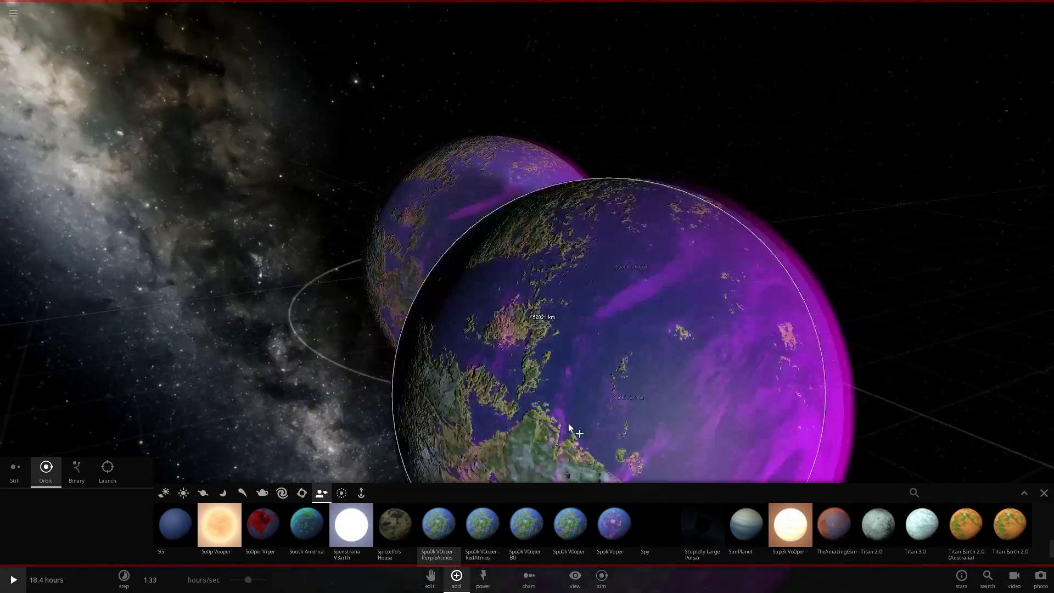
# Step: Place the Spo0k V0oper - RedAtmos planet and the original Spo0k V0oper planet in a row beside the purple one
pyautogui.click(480, 530)
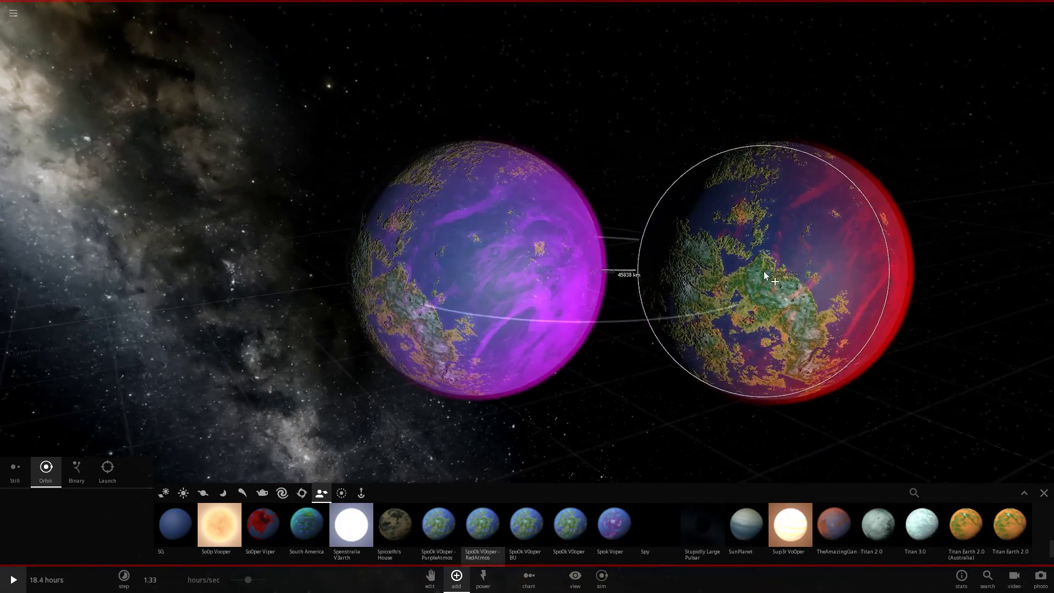
pyautogui.press('a')
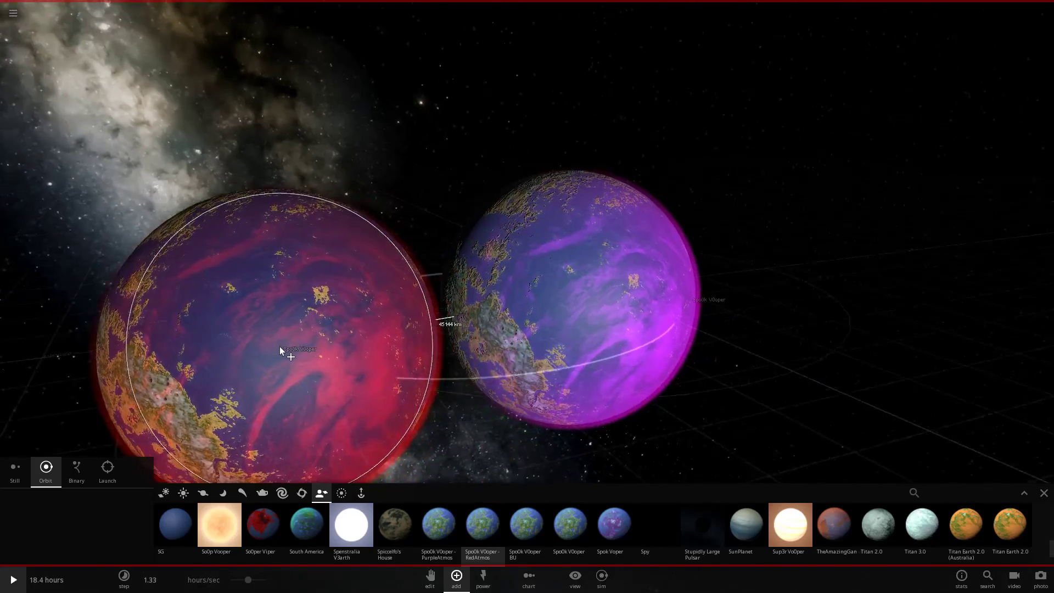
pyautogui.click(481, 323)
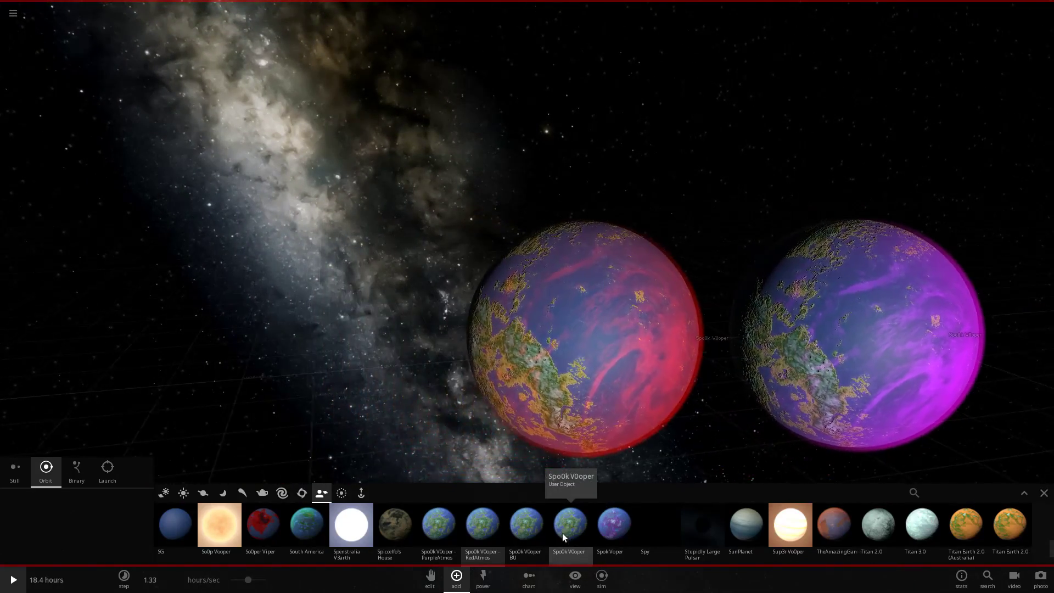
pyautogui.click(566, 530)
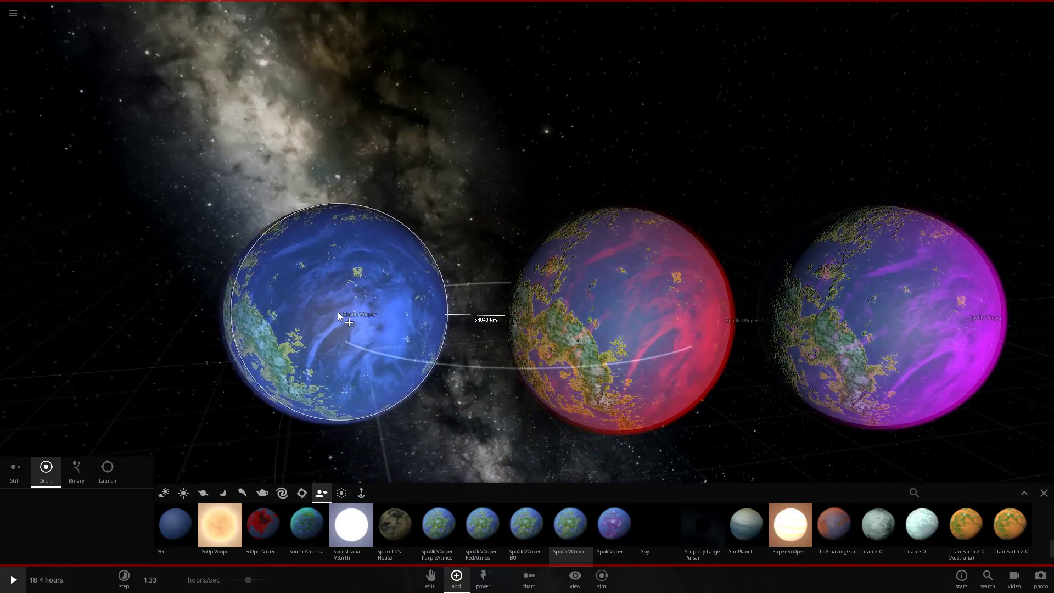
pyautogui.click(337, 316)
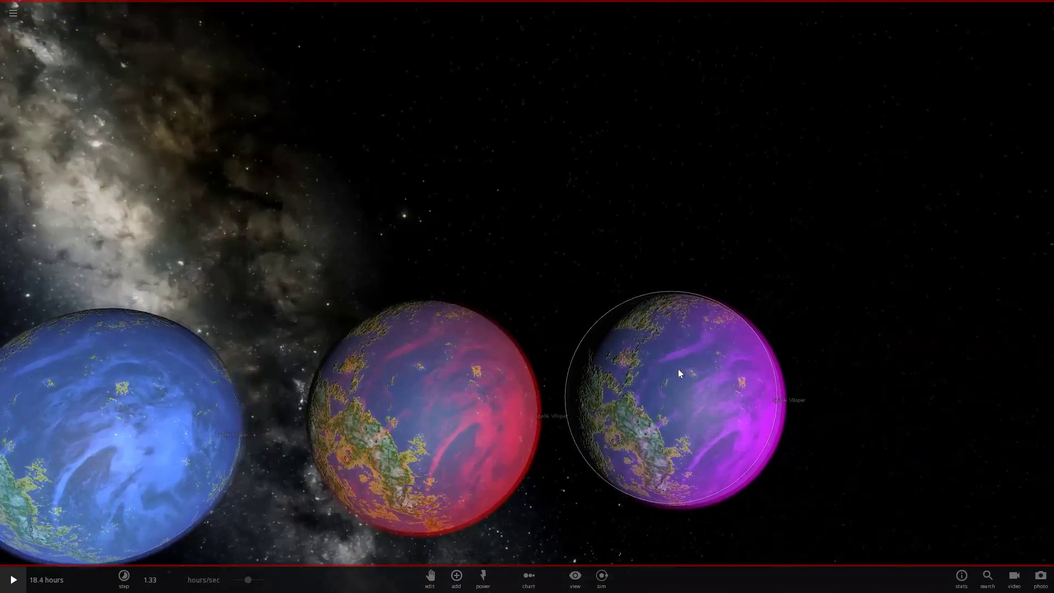
# Step: Compare the atmosphere colors of the three planets from several angles and distances
pyautogui.click(679, 374)
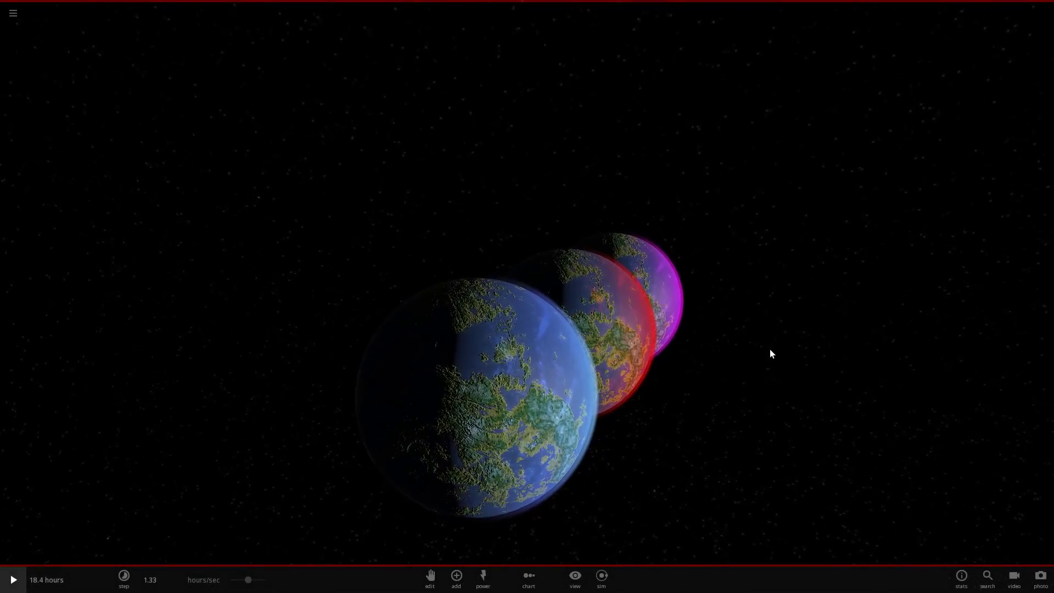
pyautogui.scroll(-5, 773, 340)
pyautogui.moveTo(779, 328); pyautogui.dragTo(665, 303)
pyautogui.scroll(2, 665, 303)
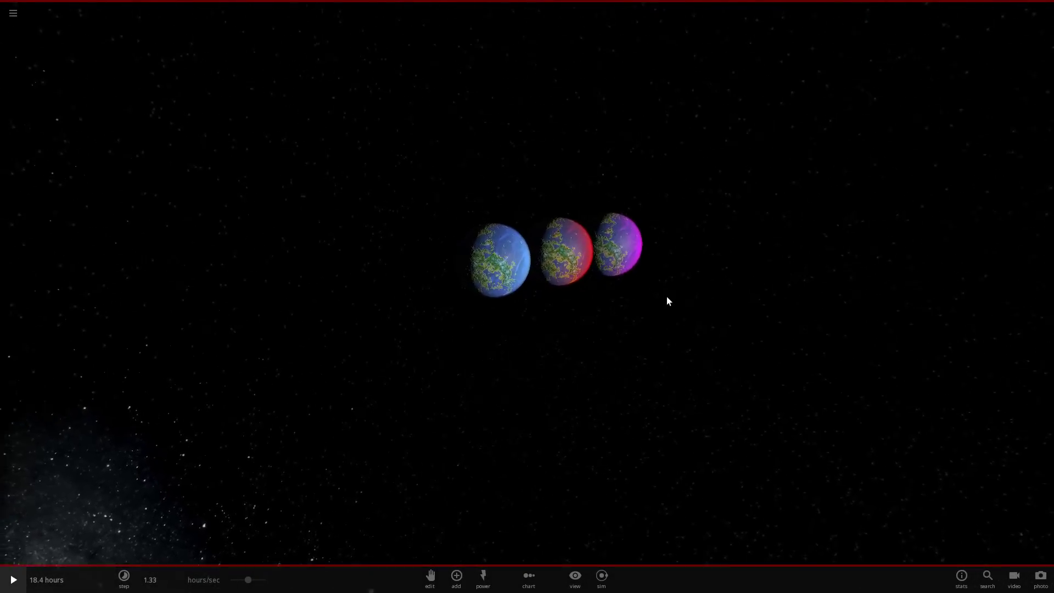
pyautogui.click(674, 277)
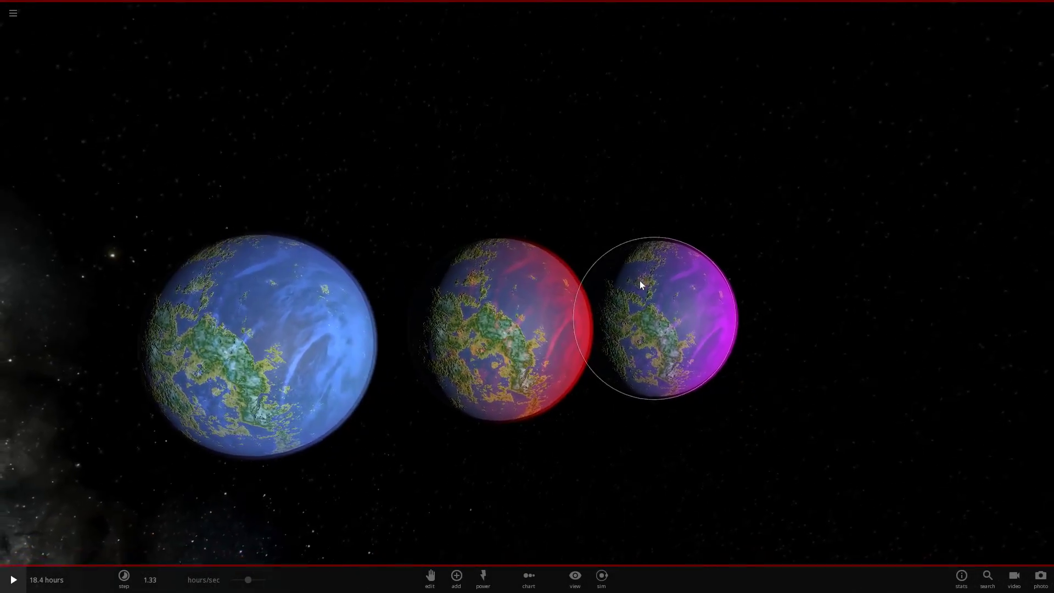
# Step: Slow down the simulation speed, resume it and follow the motion of the three planets
pyautogui.press('[')
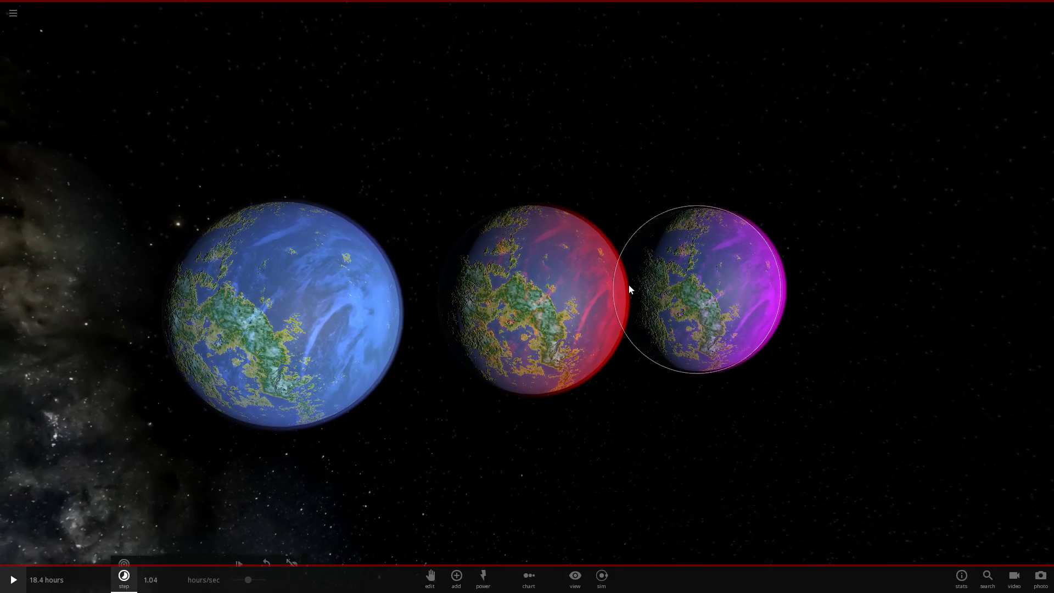
pyautogui.press('space')
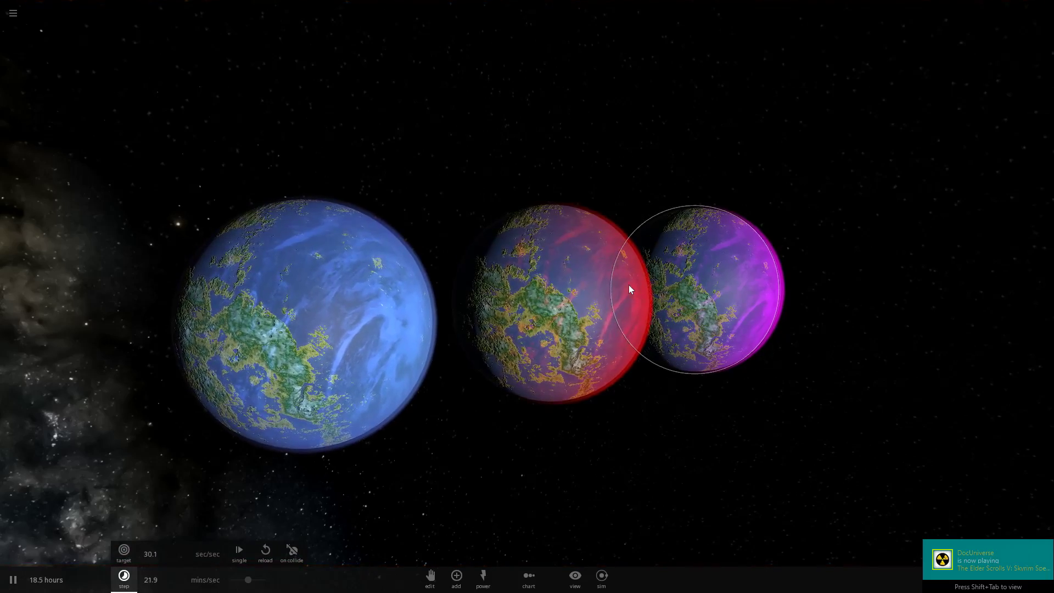
pyautogui.moveTo(637, 280); pyautogui.dragTo(517, 314)
pyautogui.scroll(-5, 518, 318)
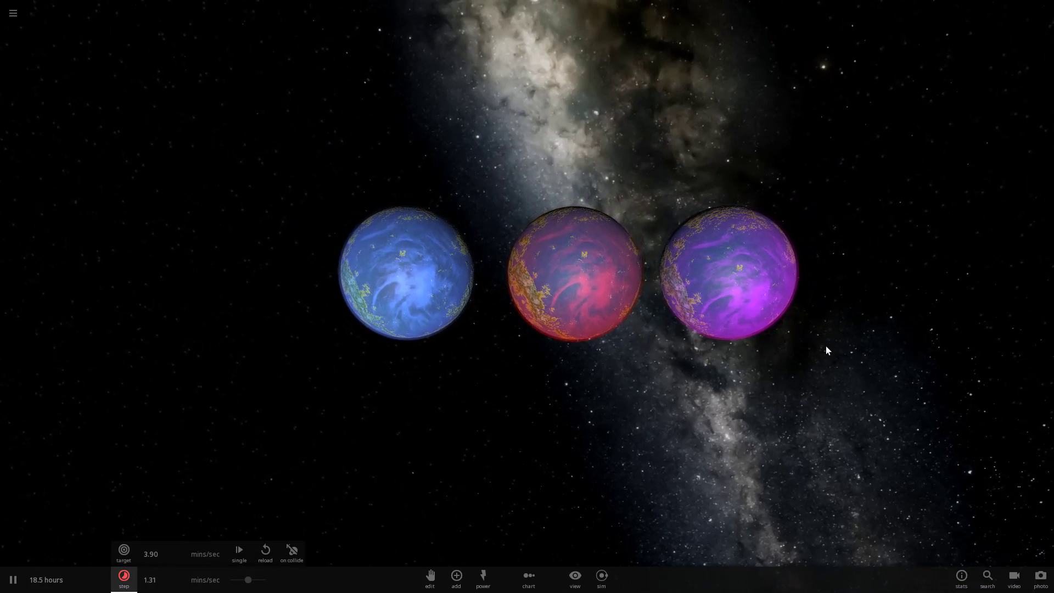
pyautogui.moveTo(824, 348); pyautogui.dragTo(726, 333)
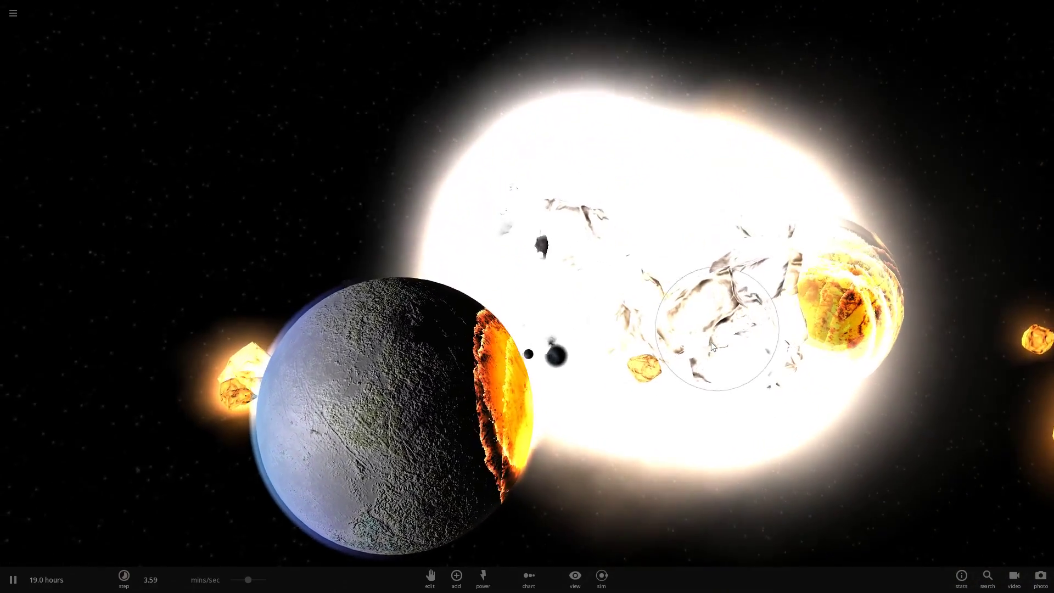
pyautogui.scroll(-3, 742, 371)
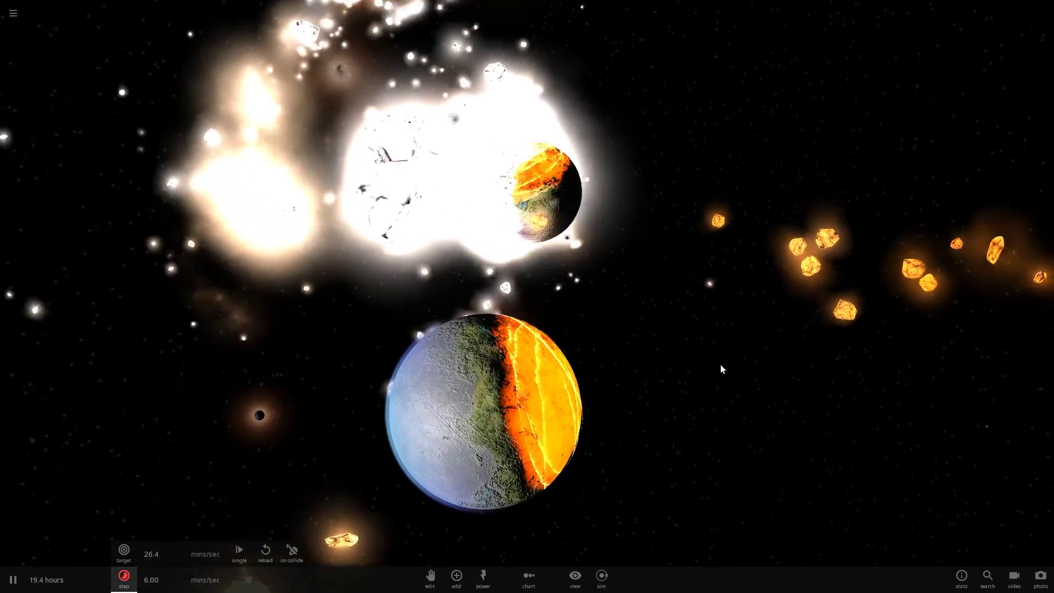
pyautogui.moveTo(720, 365); pyautogui.dragTo(568, 377)
pyautogui.scroll(-5, 595, 387)
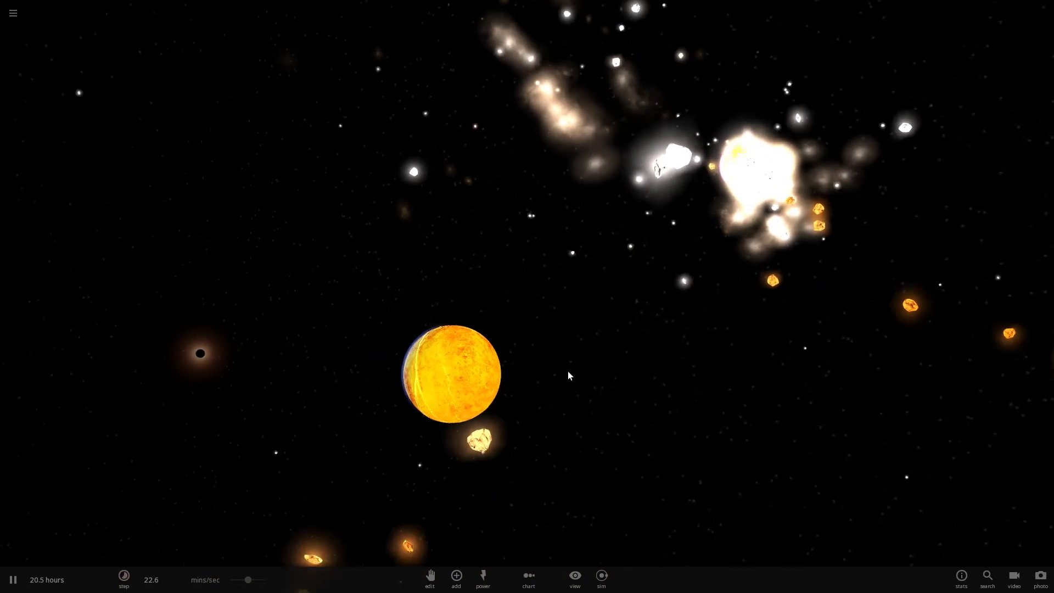
# Step: Select the large glowing Spo0k V0oper planet and open its full properties
pyautogui.click(464, 406)
pyautogui.click(1021, 312)
pyautogui.moveTo(410, 219); pyautogui.dragTo(532, 307)
pyautogui.click(1022, 301)
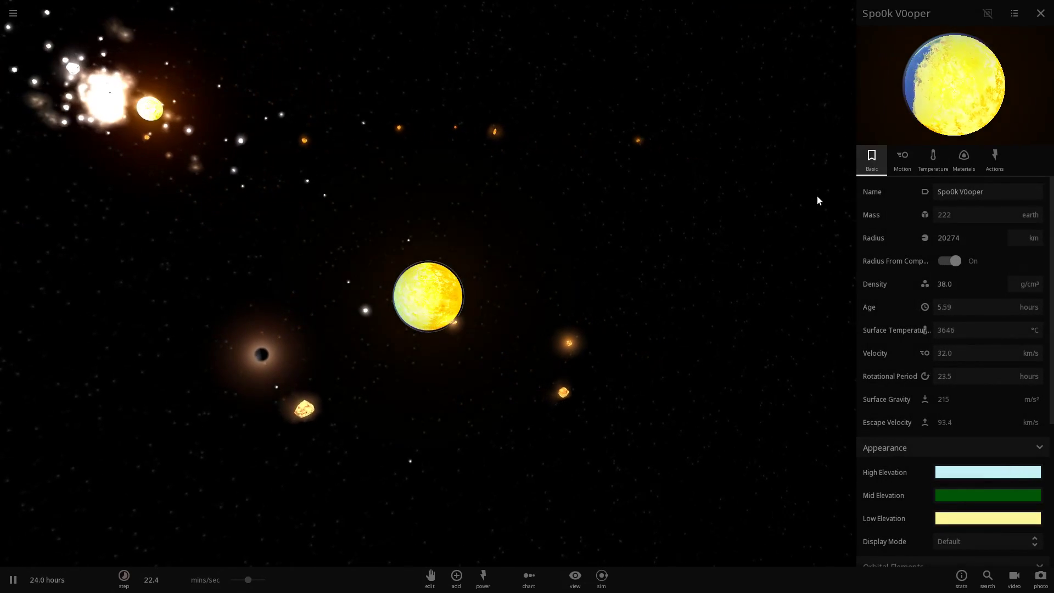
# Step: Pause the simulation, add another Spo0k V0oper - RedAtmos planet near the glowing planet and open its properties
pyautogui.click(456, 576)
pyautogui.scroll(-10, 555, 520)
pyautogui.press('space')
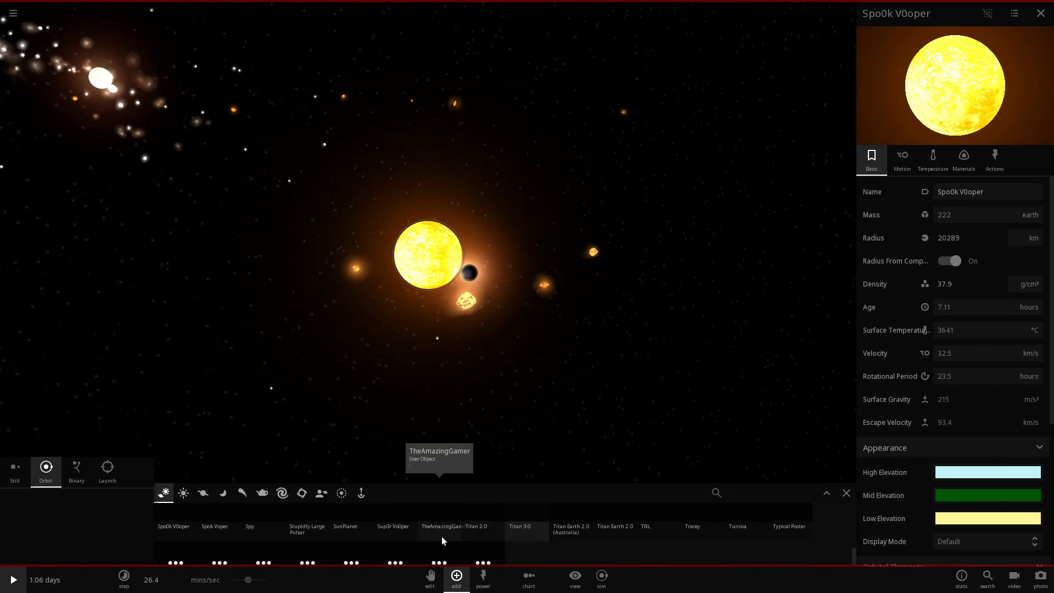
pyautogui.scroll(5, 464, 519)
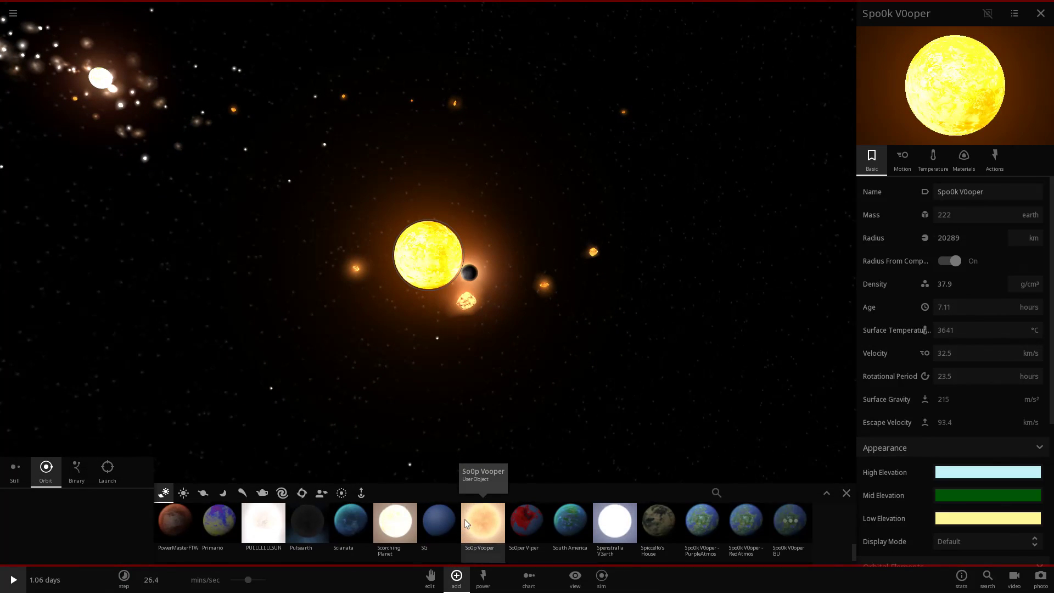
pyautogui.scroll(-2, 512, 521)
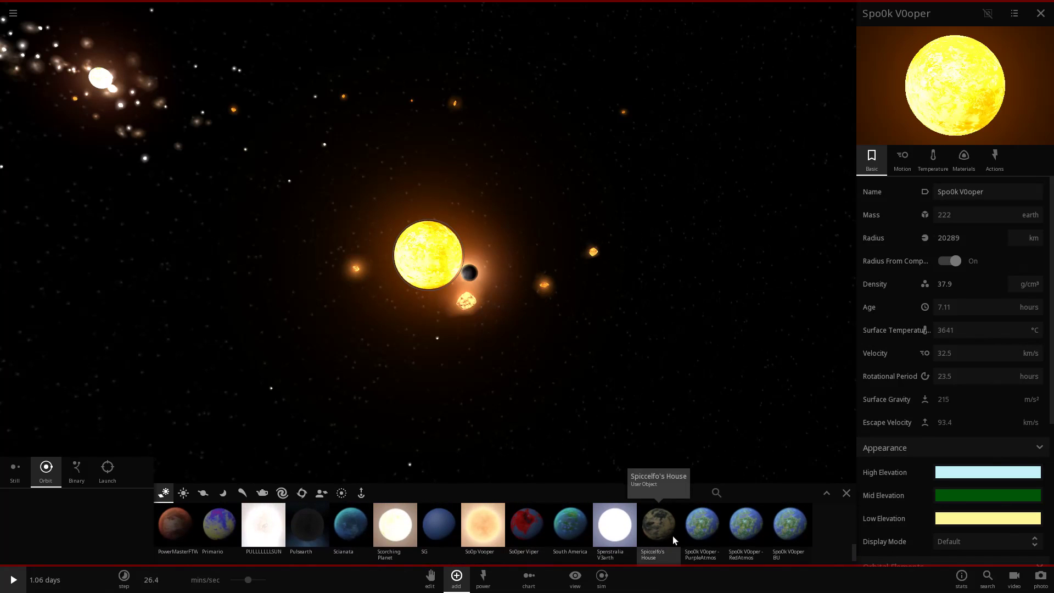
pyautogui.click(763, 536)
pyautogui.click(694, 331)
pyautogui.doubleClick(692, 374)
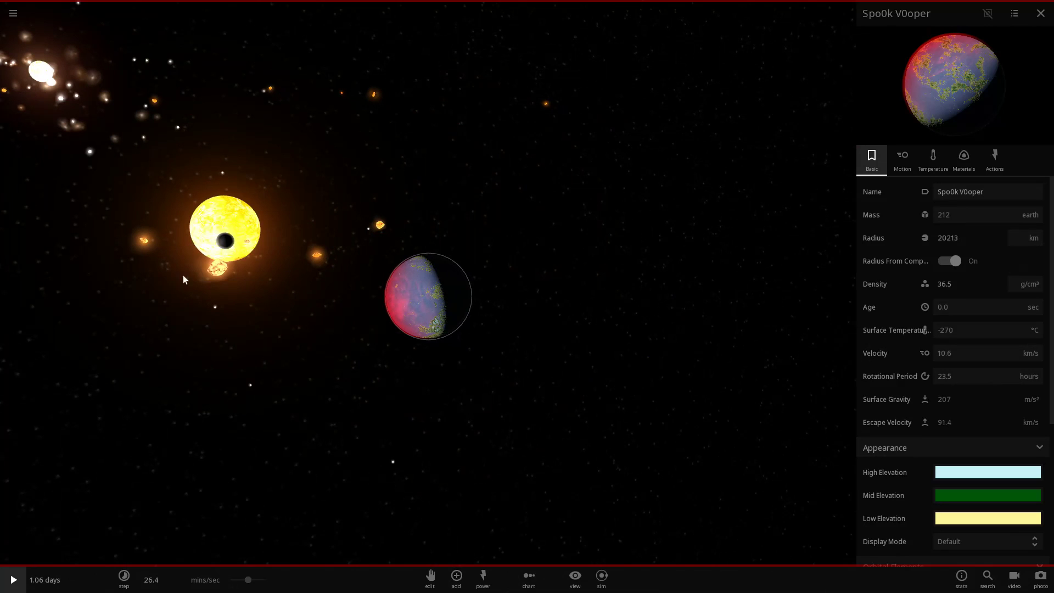
# Step: Inspect the properties of the glowing Spo0k V0oper planet and the new red-atmosphere planet up close
pyautogui.click(233, 216)
pyautogui.click(319, 241)
pyautogui.doubleClick(316, 220)
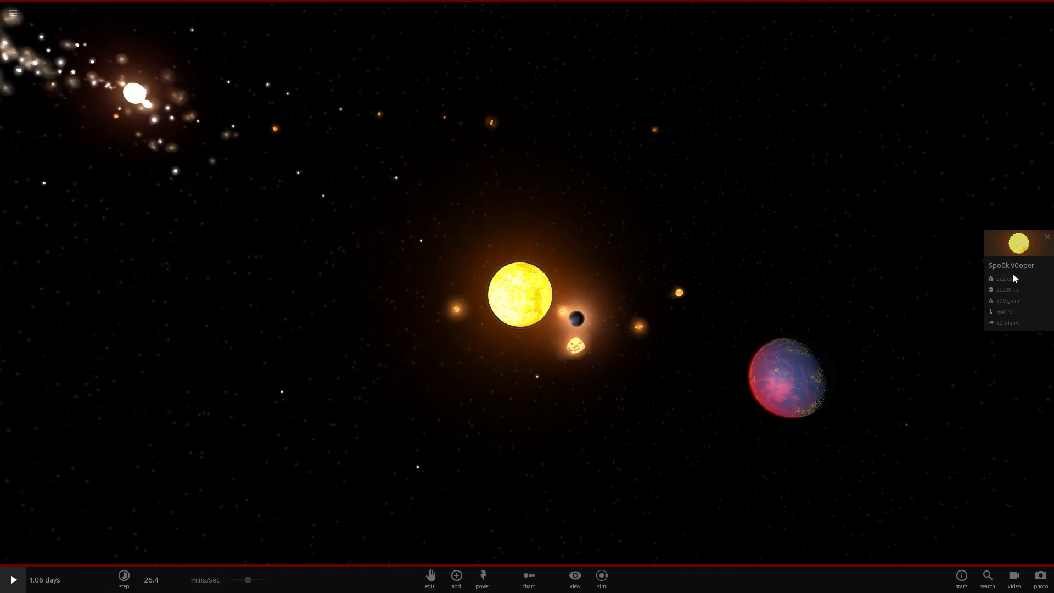
pyautogui.click(1013, 274)
pyautogui.doubleClick(654, 391)
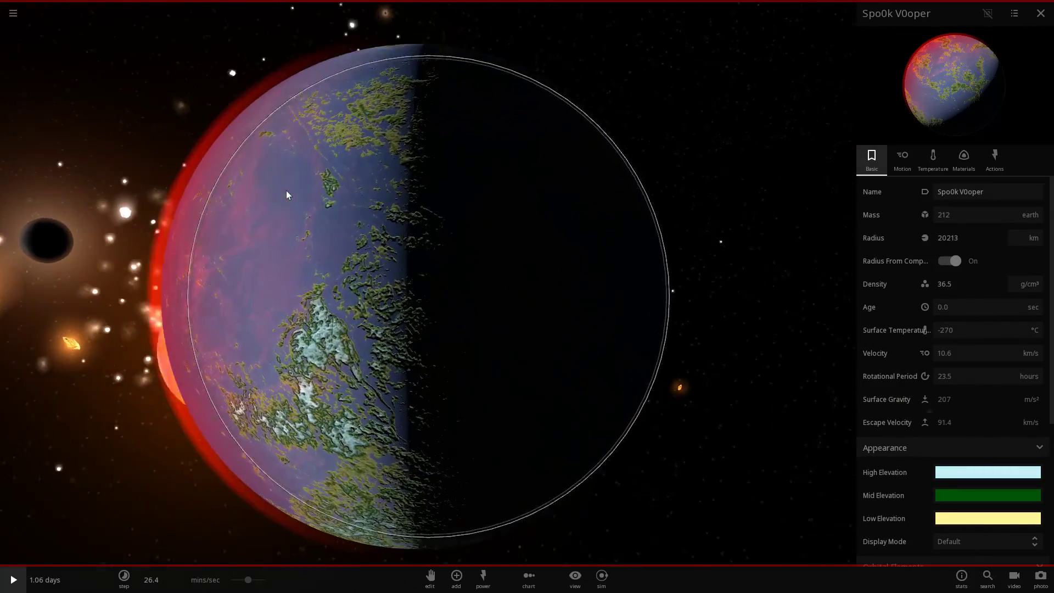
pyautogui.scroll(-2, 407, 182)
# Step: Close the properties and delete the red-atmosphere planet and a neighboring body from the simulation
pyautogui.click(535, 104)
pyautogui.click(457, 255)
pyautogui.press('Delete')
pyautogui.click(342, 261)
pyautogui.press('Delete')
pyautogui.scroll(-5, 472, 292)
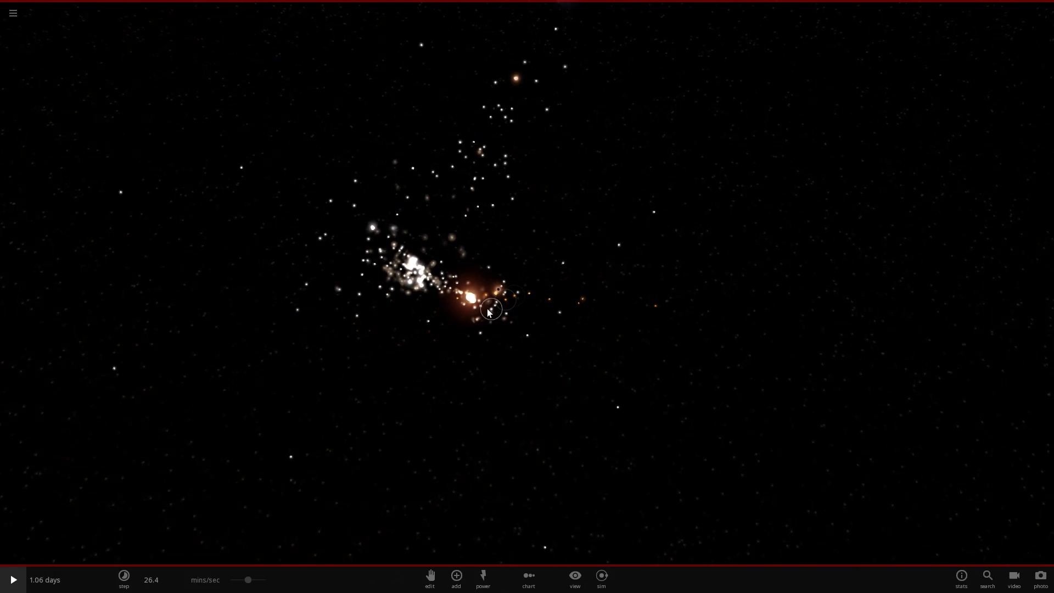